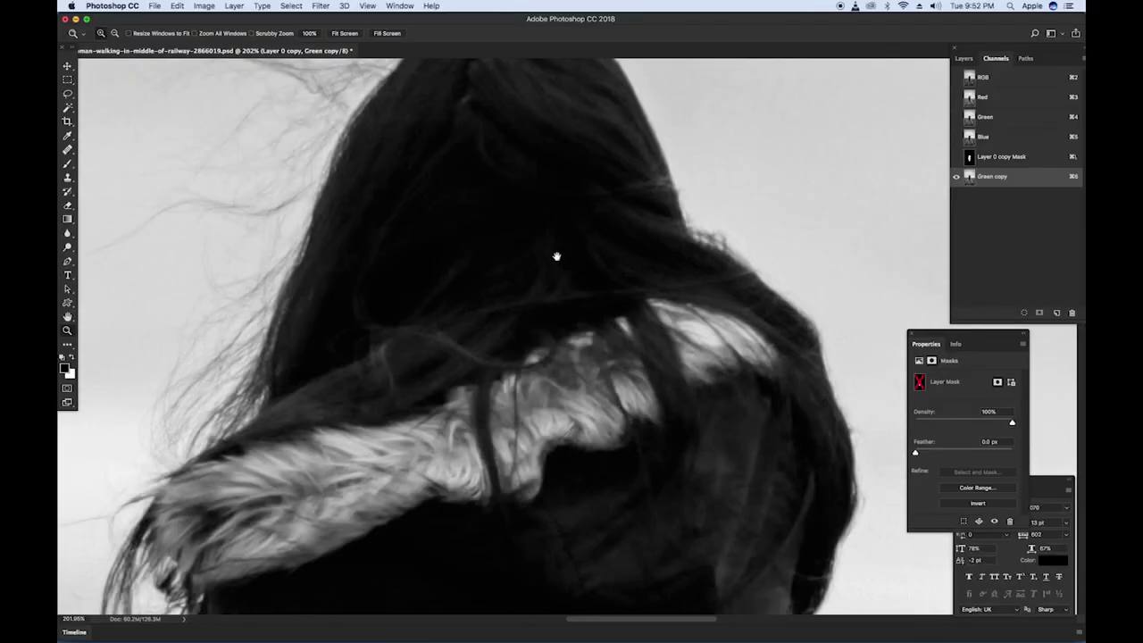
# Step: Use Calculations to combine the Green copy channel with itself in Multiply mode at 100% opacity into a new channel
pyautogui.moveTo(557, 255); pyautogui.dragTo(557, 291)
pyautogui.press('super+minus')
pyautogui.press('super+minus')
pyautogui.press('super+minus')
pyautogui.moveTo(562, 355); pyautogui.dragTo(551, 255)
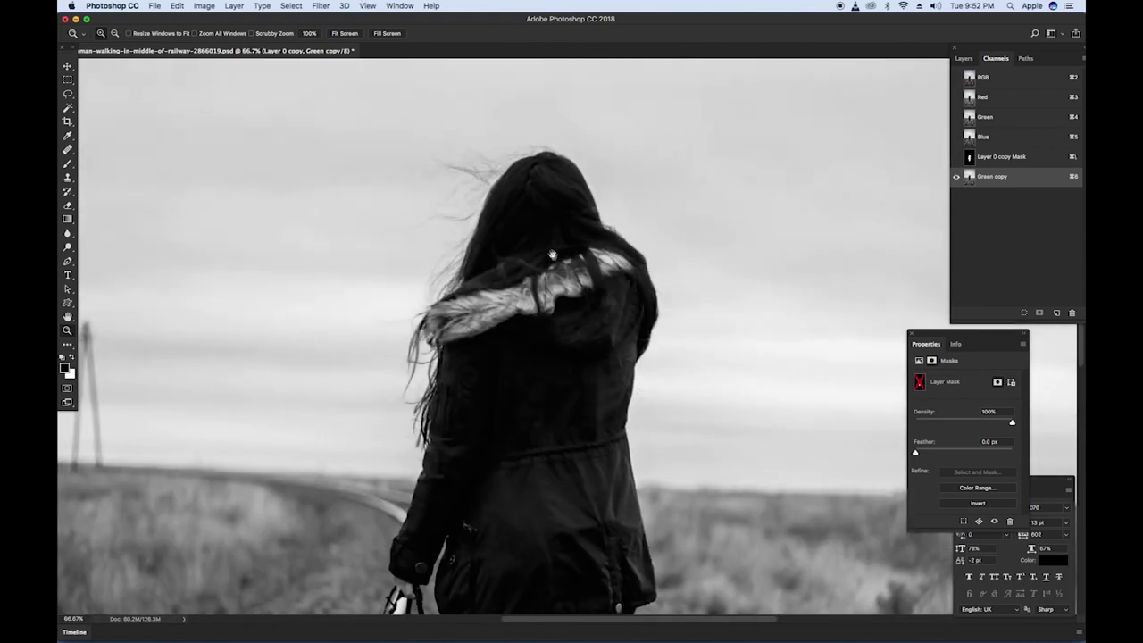
pyautogui.click(178, 6)
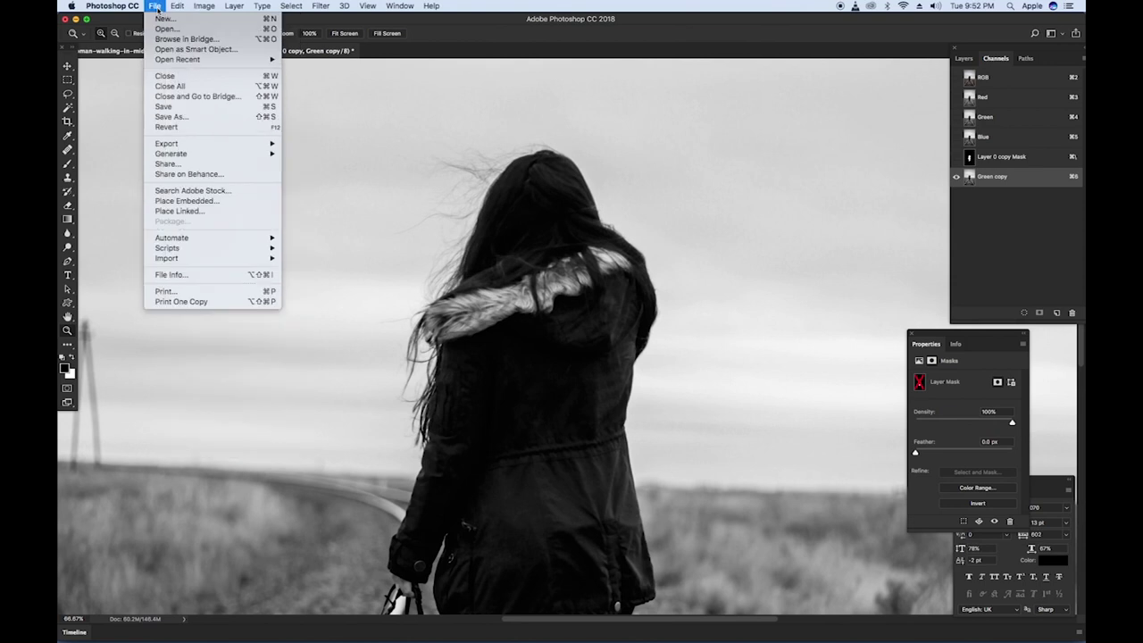
pyautogui.moveTo(204, 7)
pyautogui.click(223, 176)
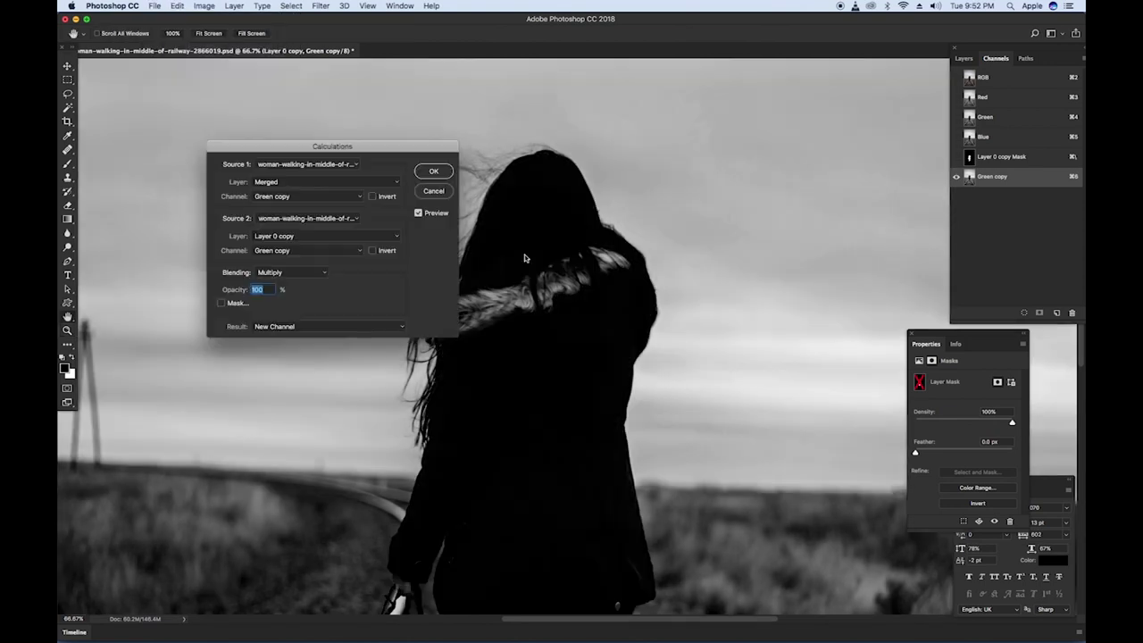
pyautogui.click(435, 172)
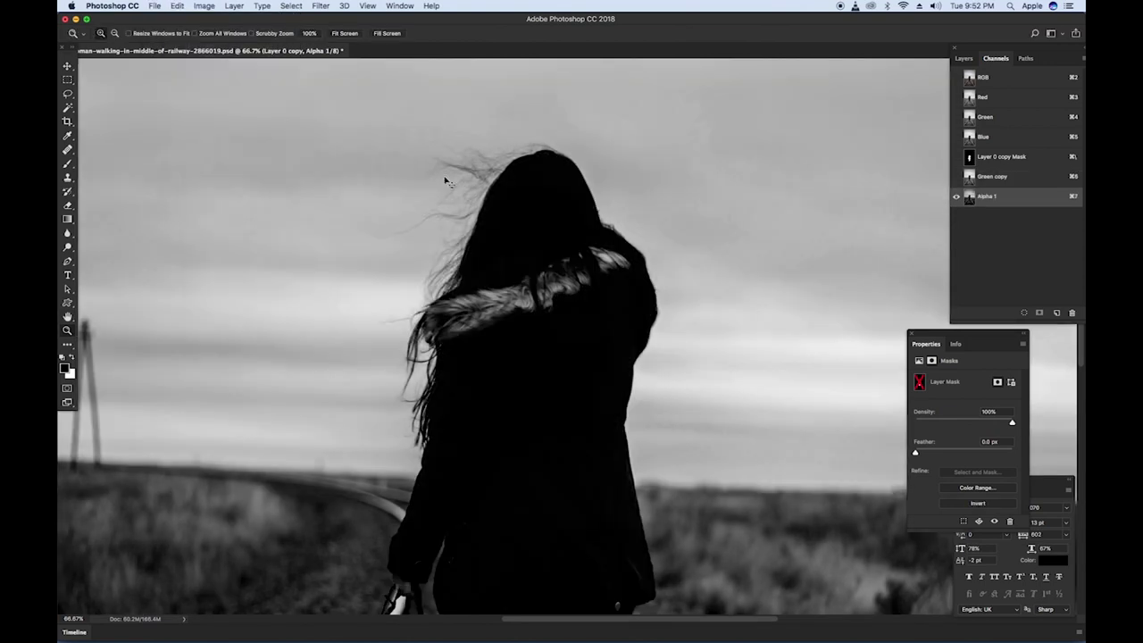
# Step: Increase the Alpha 1 channel's contrast with Curves, setting the black point input to 17 and the white point input to 132
pyautogui.press('super+m')
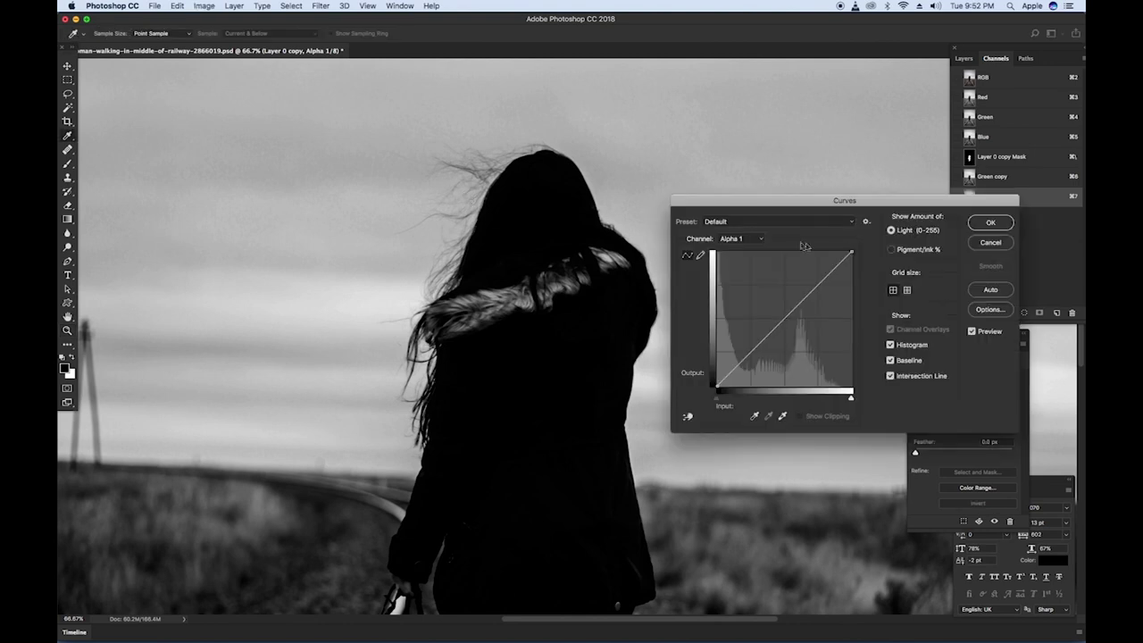
pyautogui.moveTo(853, 251); pyautogui.dragTo(810, 239)
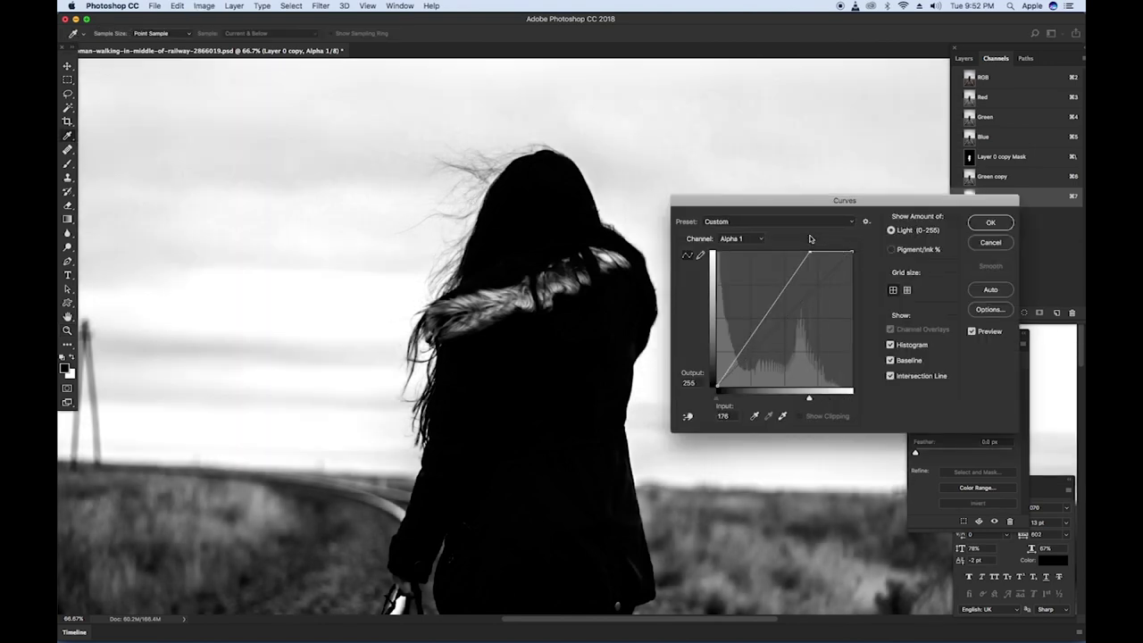
pyautogui.moveTo(721, 387); pyautogui.dragTo(746, 376)
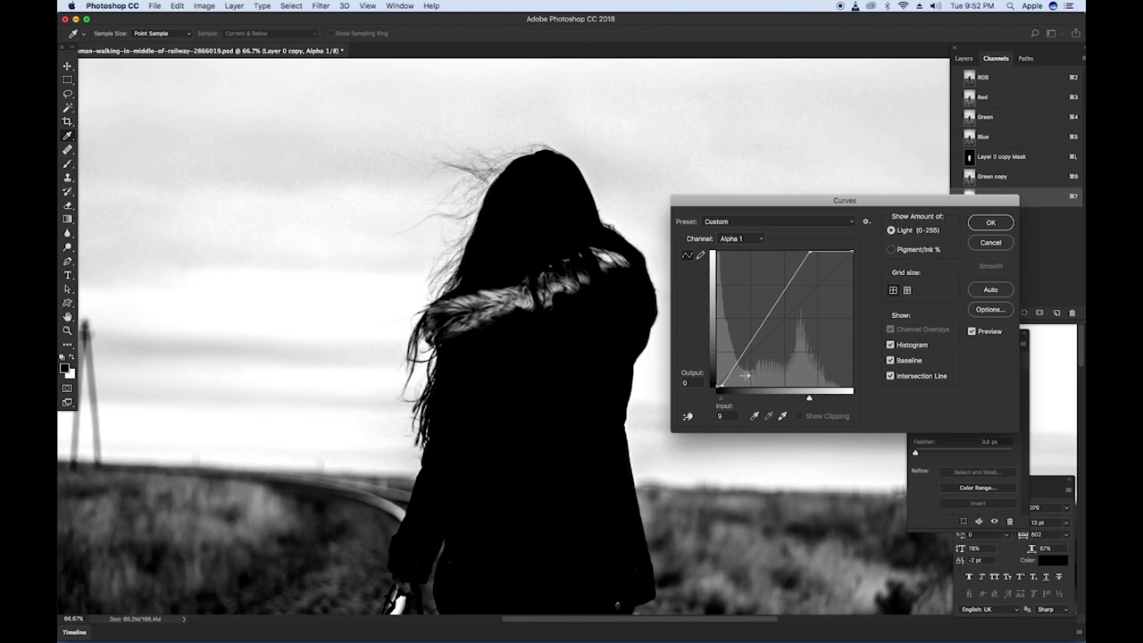
pyautogui.moveTo(808, 253); pyautogui.dragTo(796, 254)
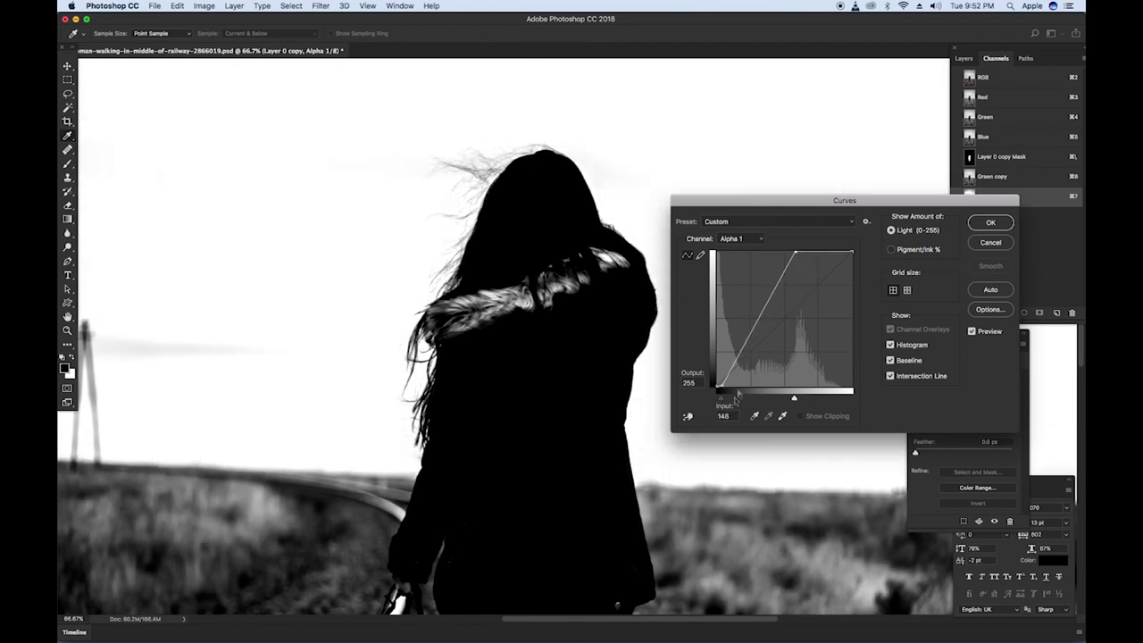
pyautogui.moveTo(722, 388); pyautogui.dragTo(727, 388)
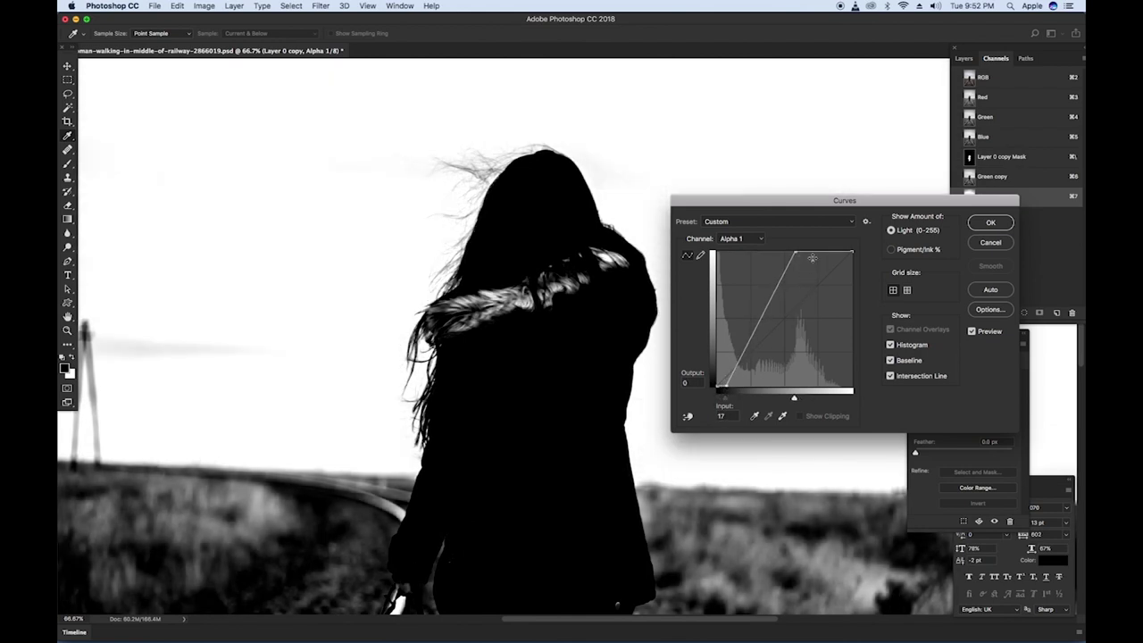
pyautogui.moveTo(795, 255); pyautogui.dragTo(791, 253)
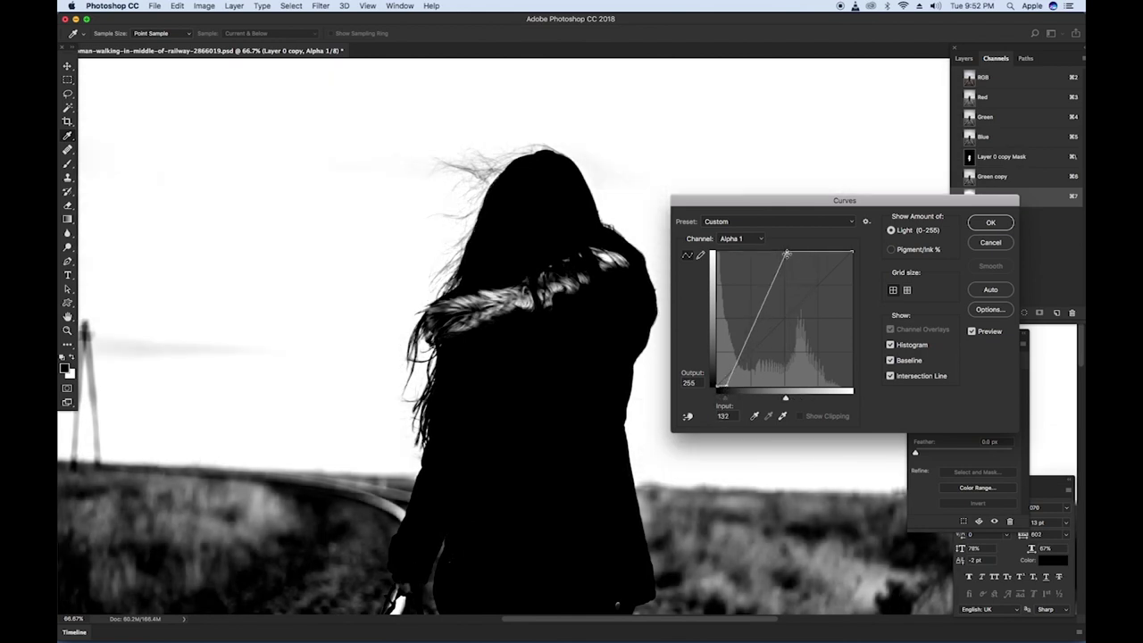
pyautogui.click(990, 222)
# Step: Load the Alpha 1 channel as a selection, target the Layer 0 copy mask and hide Layer 0
pyautogui.press('z')
pyautogui.moveTo(385, 127); pyautogui.dragTo(697, 327)
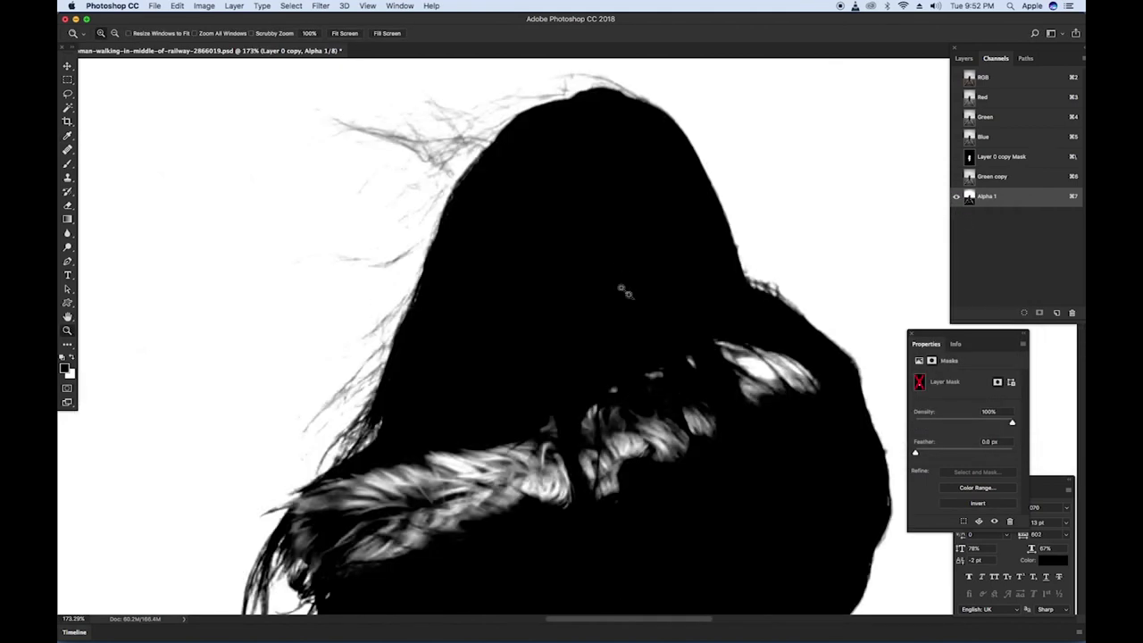
pyautogui.keyDown('super'); pyautogui.click(970, 198); pyautogui.keyUp('super')
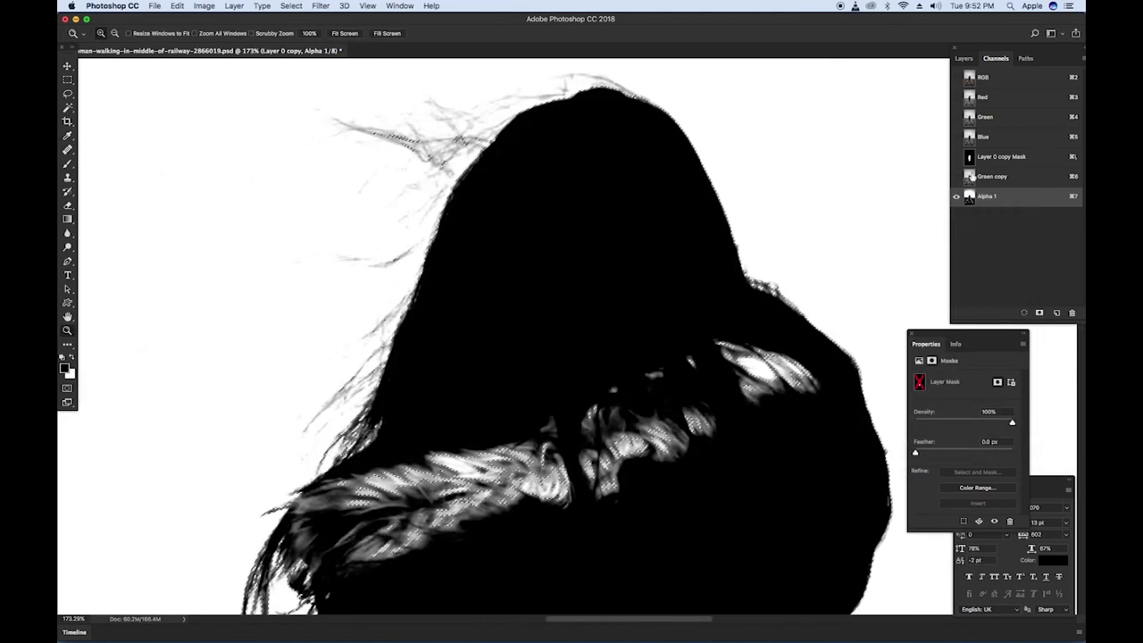
pyautogui.click(965, 58)
pyautogui.click(994, 123)
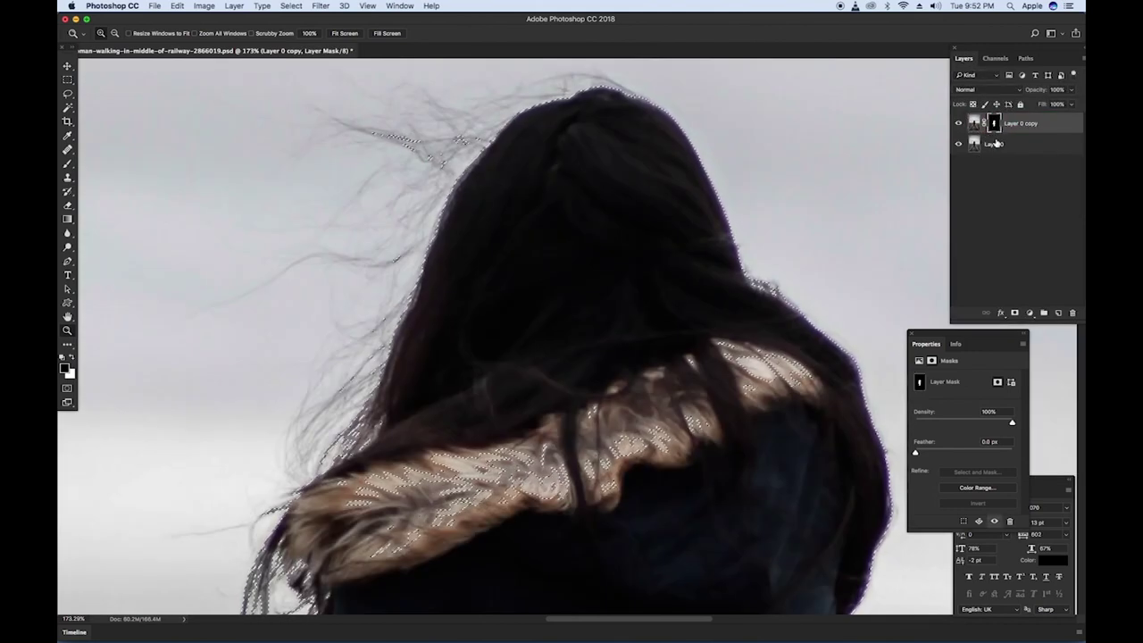
pyautogui.click(961, 145)
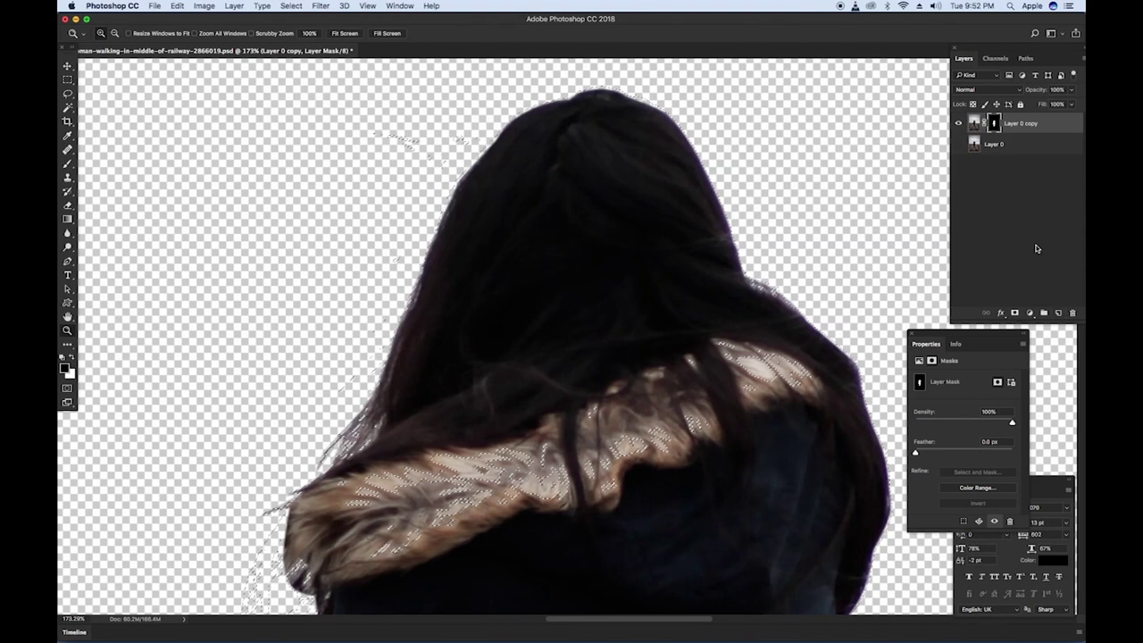
# Step: Brush white onto the Layer 0 copy mask within the selection to reveal the loose hair strands beside the head and fur hood
pyautogui.press('b')
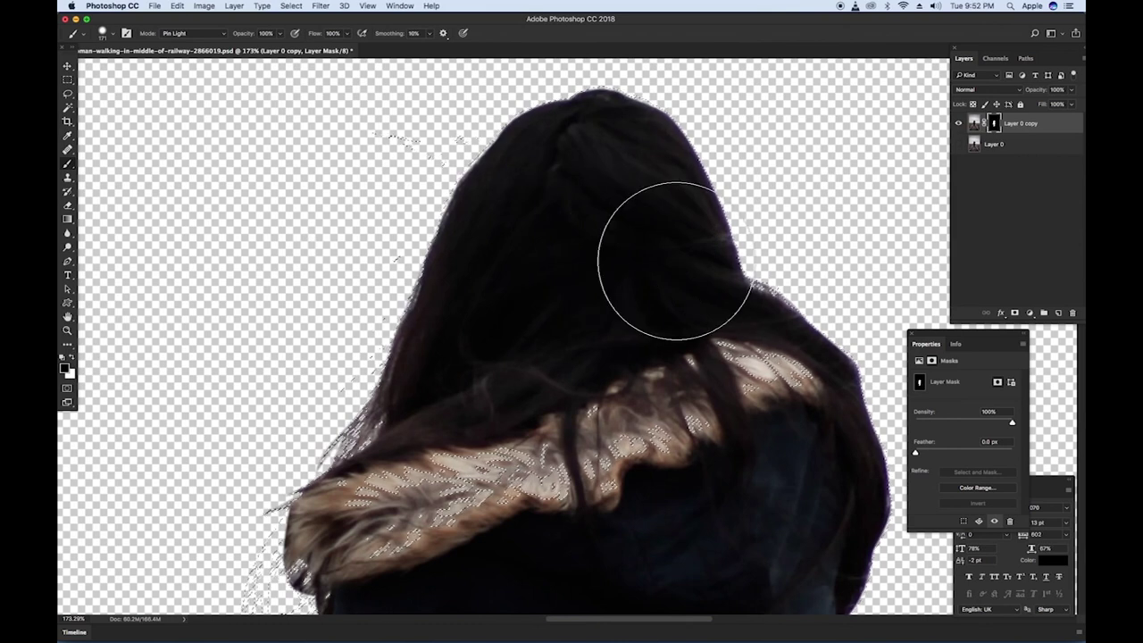
pyautogui.press('super+0')
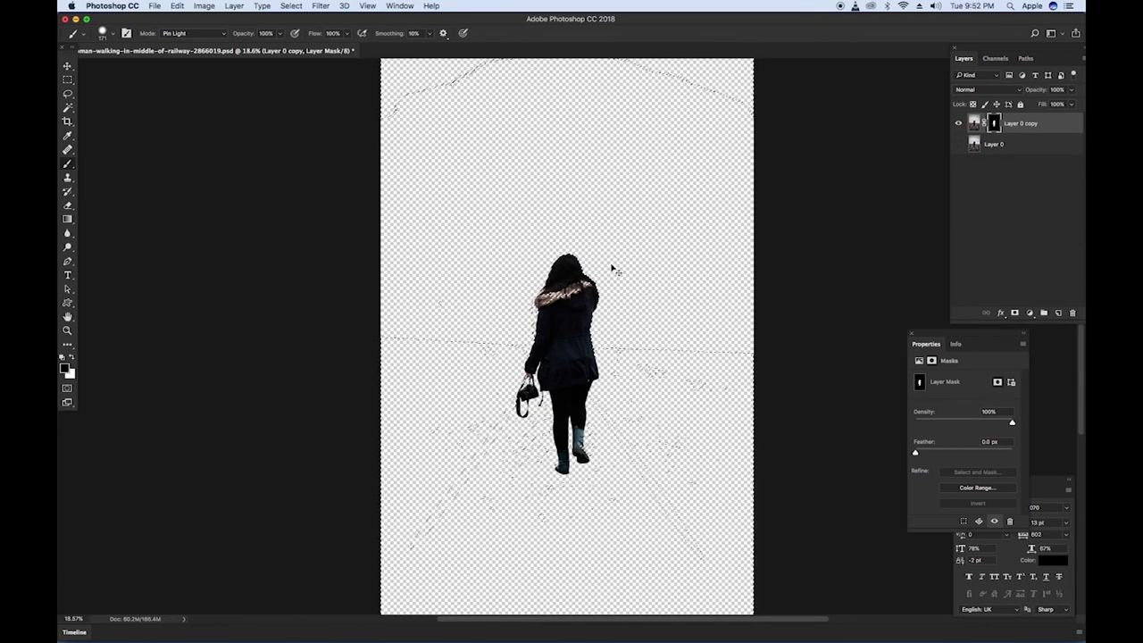
pyautogui.press('z')
pyautogui.moveTo(491, 235); pyautogui.dragTo(601, 322)
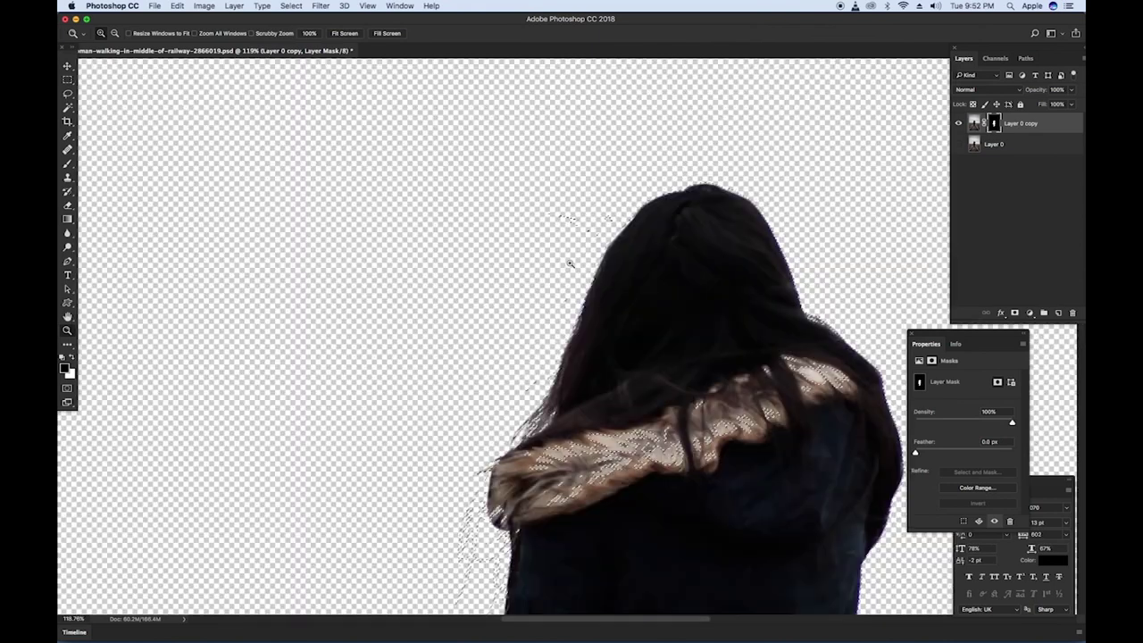
pyautogui.scroll(-3, 571, 421)
pyautogui.press('b')
pyautogui.click(467, 427)
pyautogui.press('super+z')
pyautogui.press('x')
pyautogui.moveTo(482, 431)
pyautogui.mouseDown()
pyautogui.moveTo(470, 453)
pyautogui.moveTo(465, 378)
pyautogui.moveTo(598, 176)
pyautogui.mouseUp()
pyautogui.scroll(3, 536, 178)
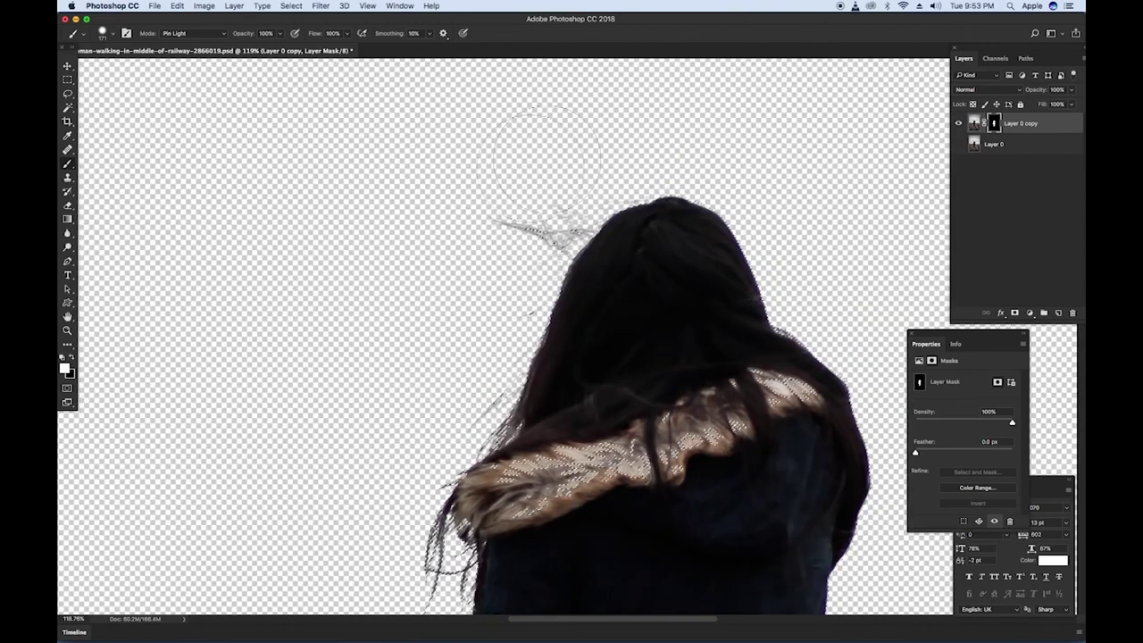
pyautogui.hscroll(4, 628, 219)
pyautogui.scroll(-1, 628, 219)
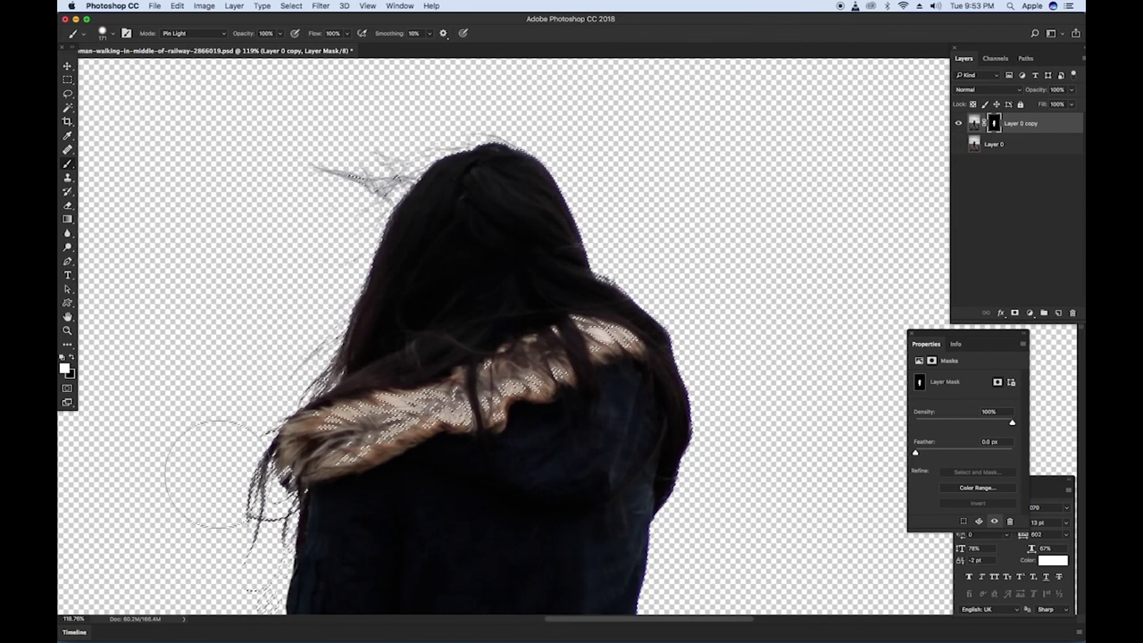
pyautogui.scroll(-3, 676, 395)
pyautogui.hscroll(-1, 676, 396)
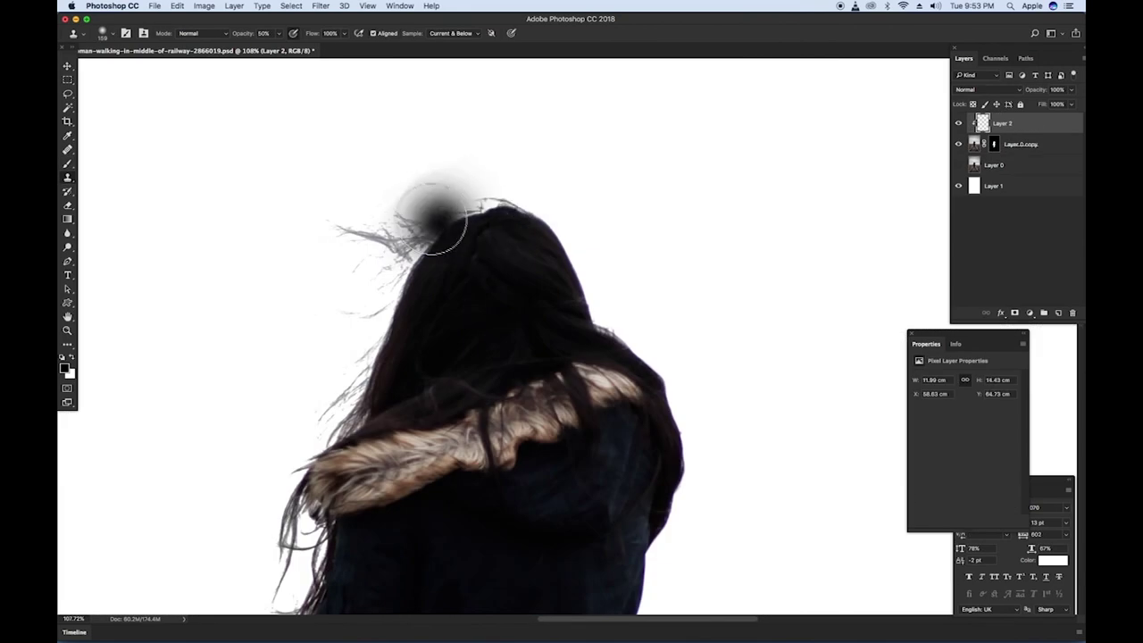
# Step: Clone dark hair onto the faded strands beside the head on Layer 2 with the Clone Stamp at 50% opacity
pyautogui.keyDown('alt'); pyautogui.click(468, 293); pyautogui.keyUp('alt')
pyautogui.click(338, 232)
pyautogui.keyDown('alt'); pyautogui.click(461, 288); pyautogui.keyUp('alt')
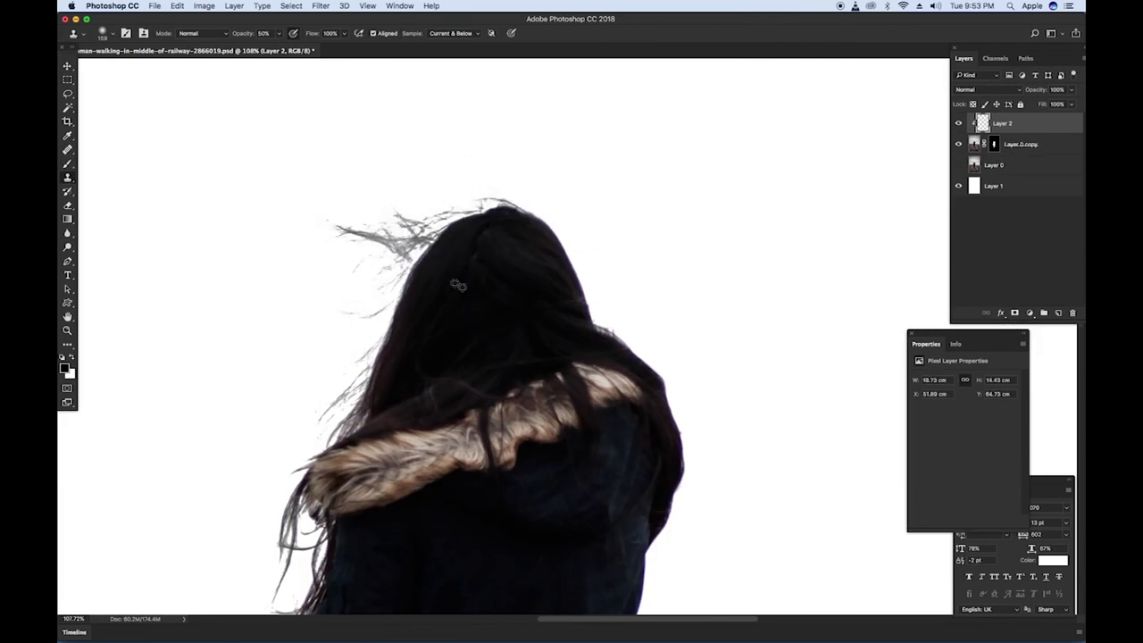
pyautogui.click(402, 254)
pyautogui.keyDown('alt'); pyautogui.click(464, 289); pyautogui.keyUp('alt')
pyautogui.click(403, 288)
pyautogui.keyDown('alt'); pyautogui.click(463, 314); pyautogui.keyUp('alt')
pyautogui.click(383, 321)
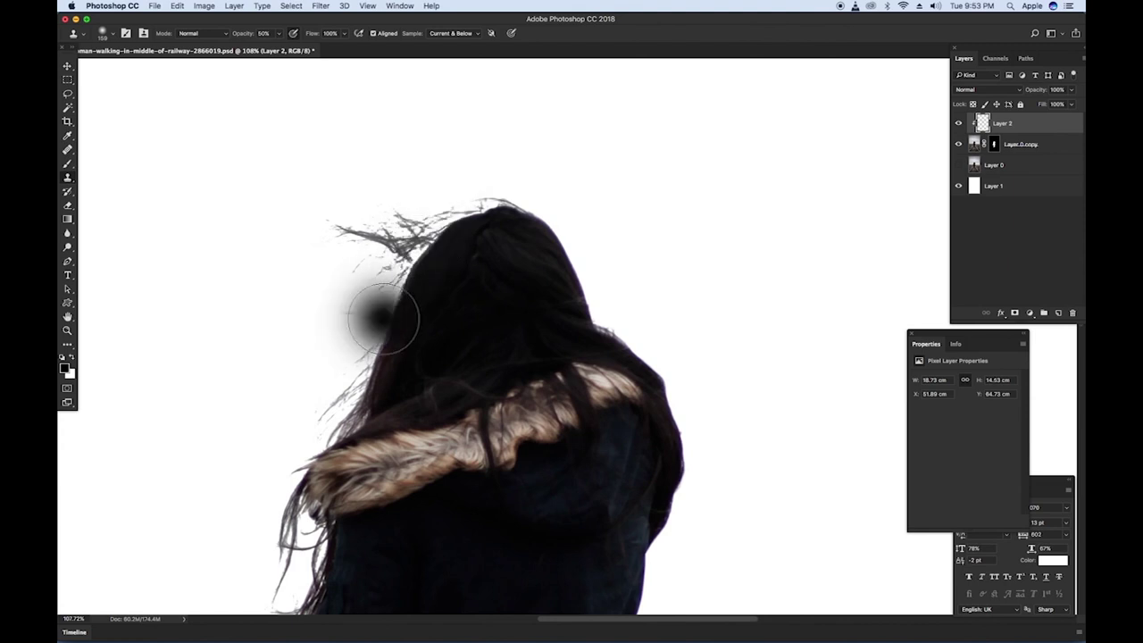
pyautogui.keyDown('alt'); pyautogui.click(454, 324); pyautogui.keyUp('alt')
pyautogui.click(334, 398)
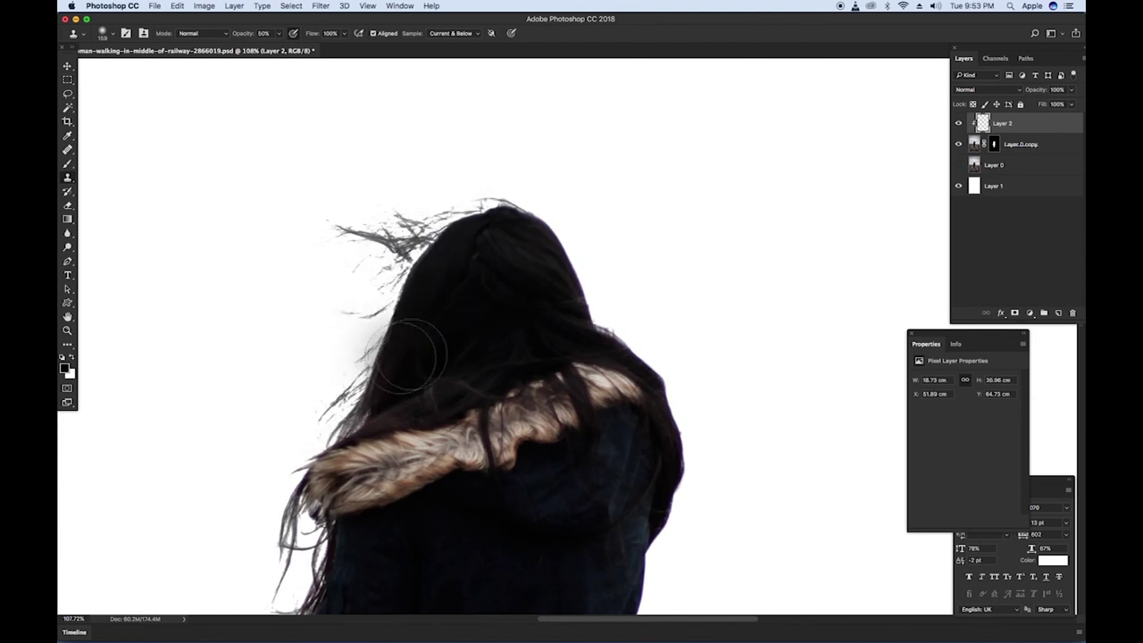
pyautogui.moveTo(435, 381); pyautogui.dragTo(506, 257)
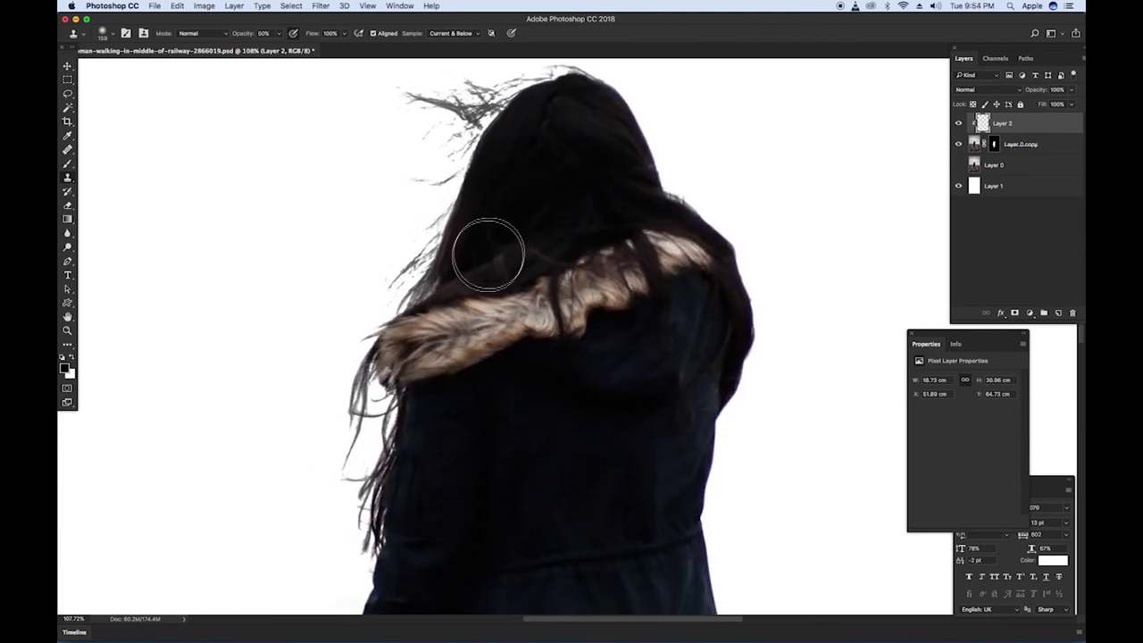
# Step: Show Layer 0 again and load Path 1 as a selection
pyautogui.press('super+0')
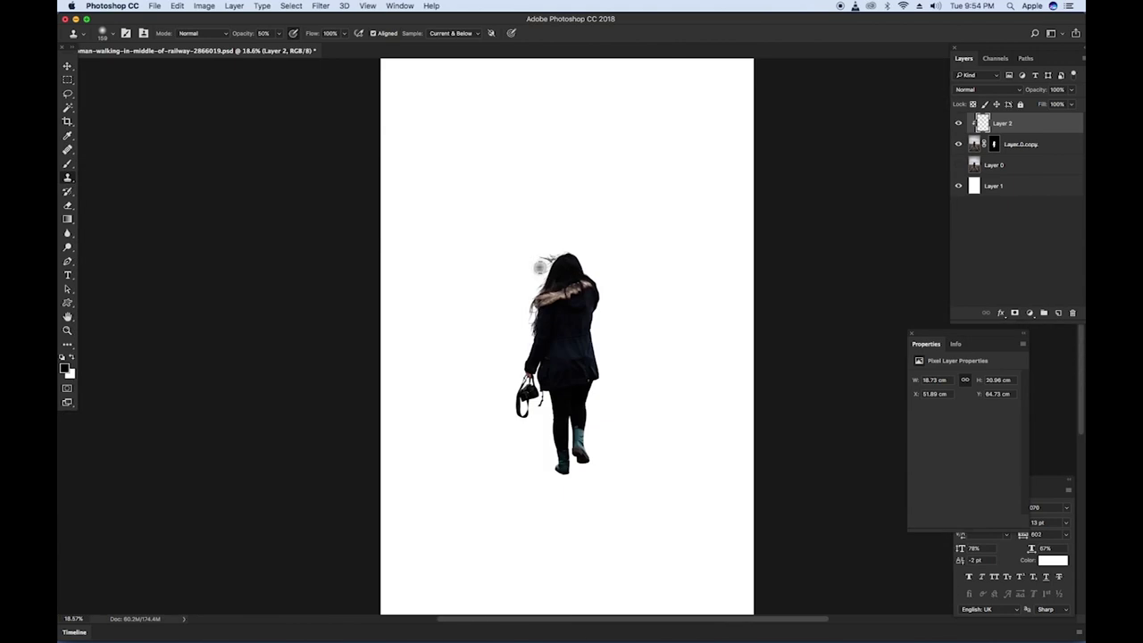
pyautogui.click(960, 165)
pyautogui.press('z')
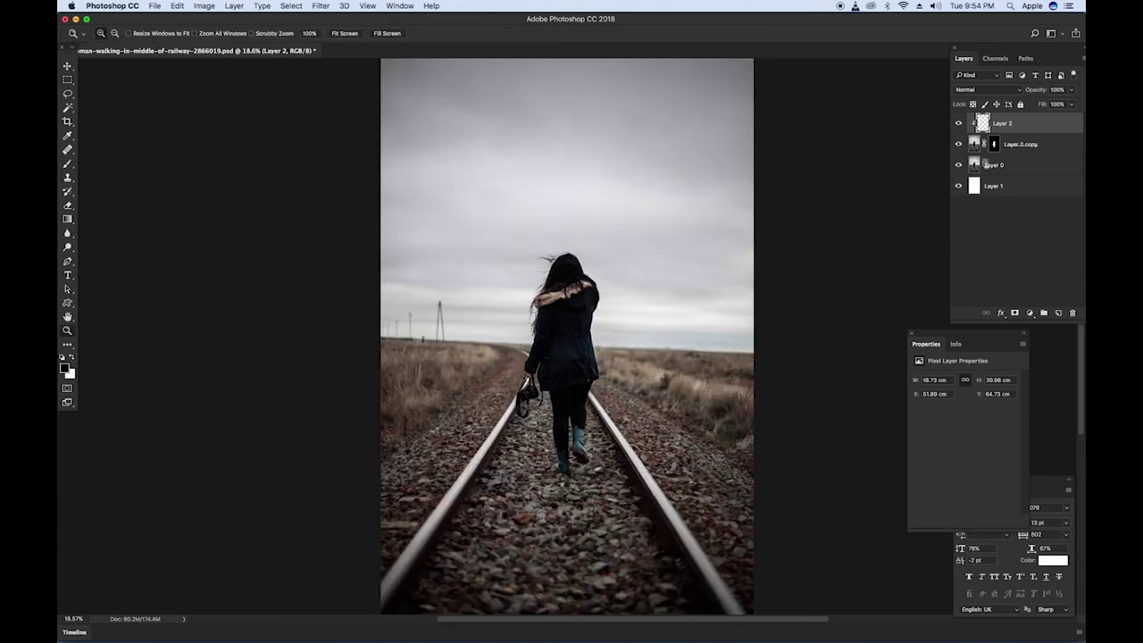
pyautogui.click(997, 59)
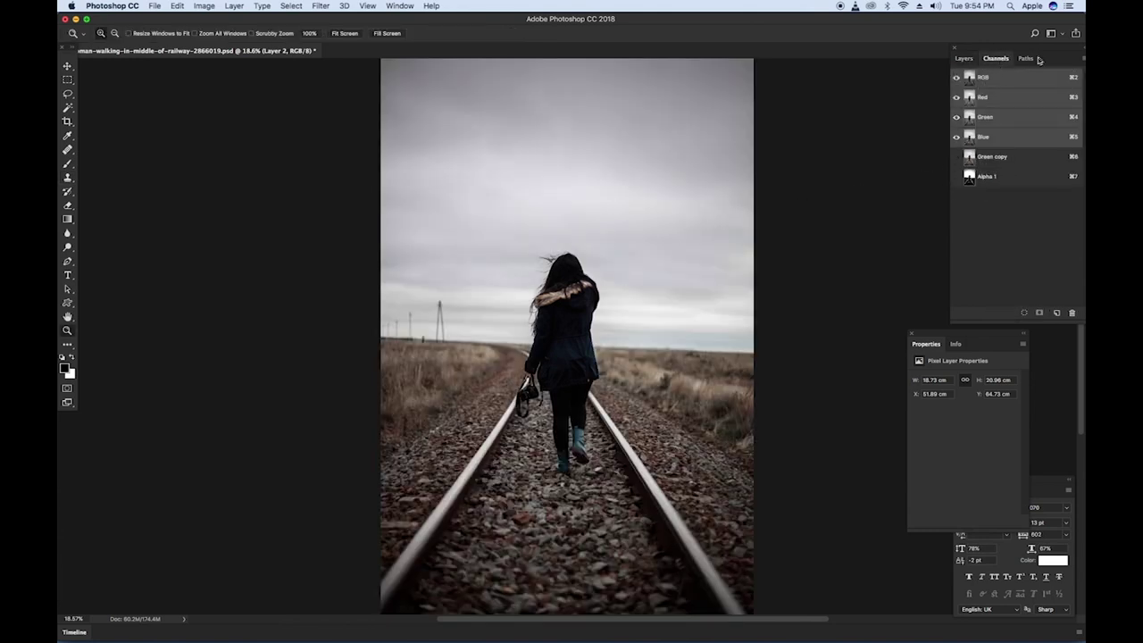
pyautogui.click(1027, 59)
pyautogui.keyDown('super'); pyautogui.click(958, 82); pyautogui.keyUp('super')
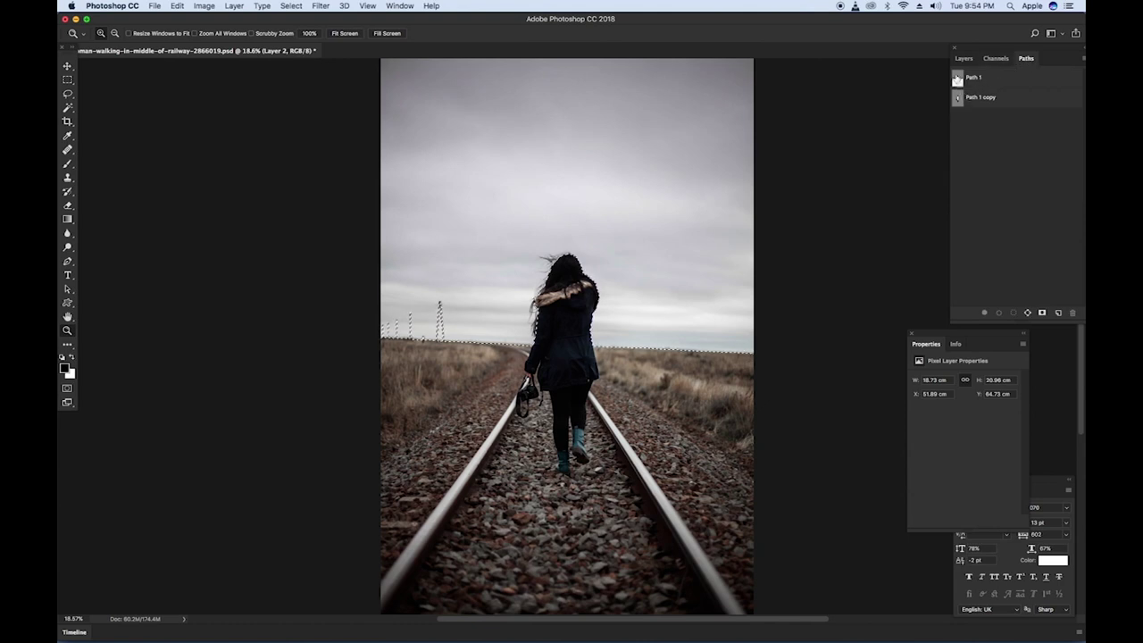
# Step: Add a layer mask to Layer 0 from the active selection to hide the sky
pyautogui.click(964, 58)
pyautogui.click(990, 168)
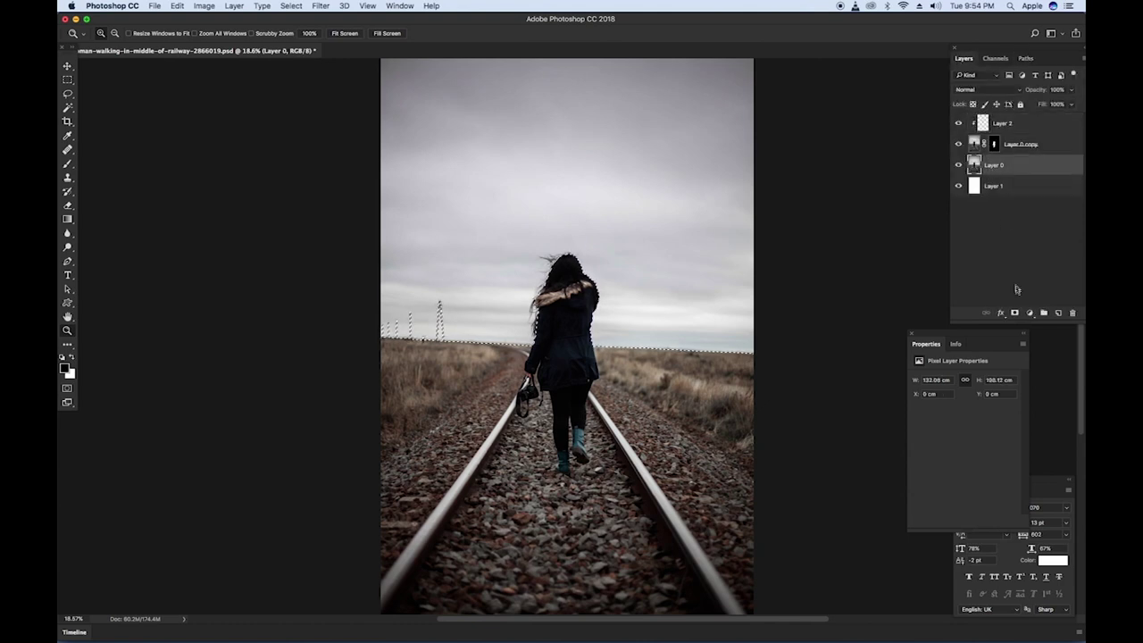
pyautogui.click(1015, 313)
# Step: Blur the Layer 0 copy mask at 50% strength along the loose hair strands, from the head down past the fur hood
pyautogui.moveTo(403, 217); pyautogui.dragTo(678, 318)
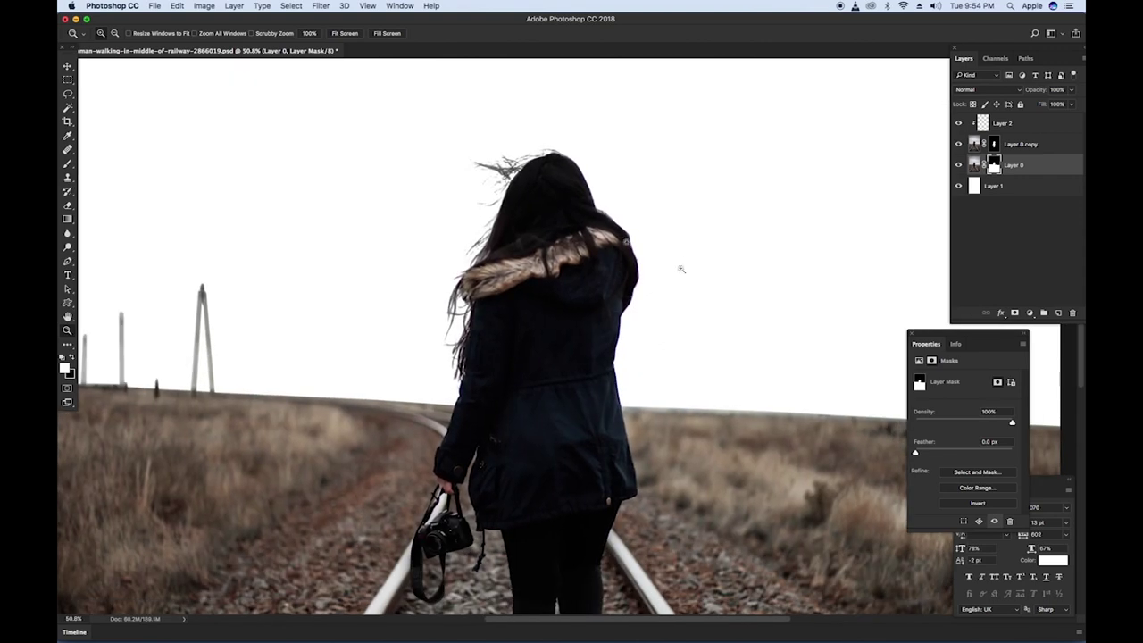
pyautogui.moveTo(491, 163); pyautogui.dragTo(550, 207)
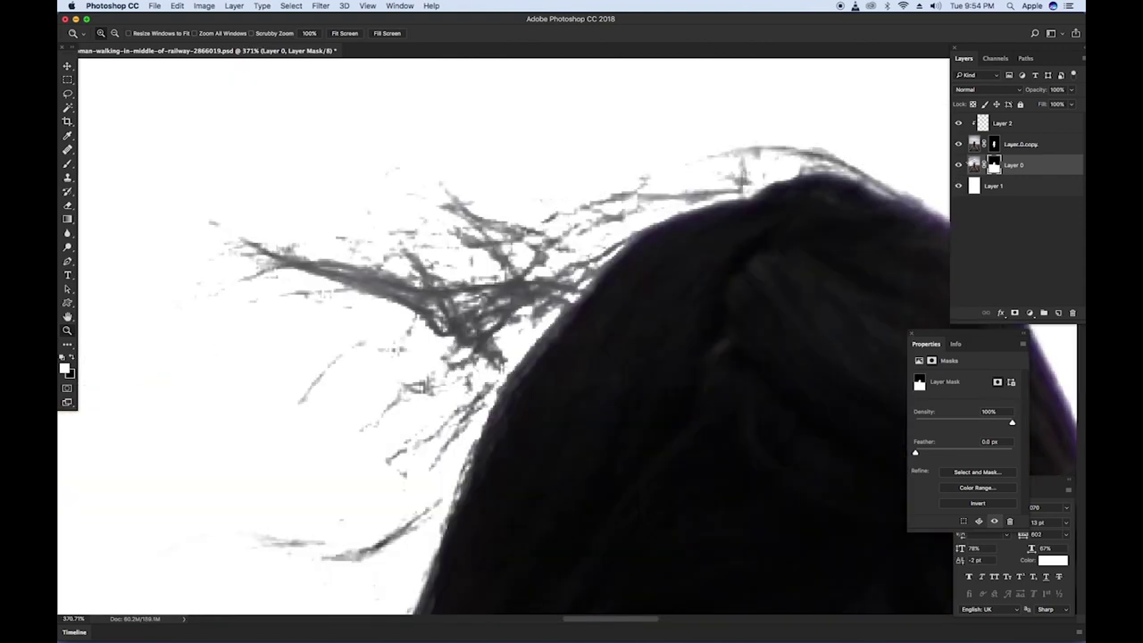
pyautogui.click(994, 144)
pyautogui.click(68, 234)
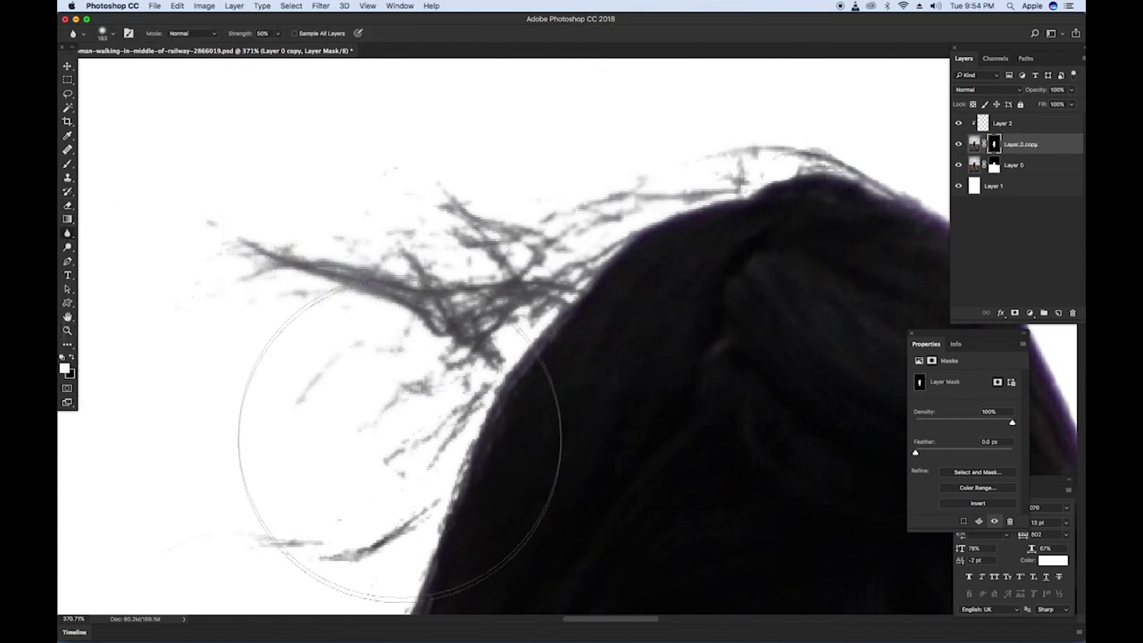
pyautogui.moveTo(312, 518); pyautogui.dragTo(401, 166)
pyautogui.moveTo(395, 295); pyautogui.dragTo(403, 251)
pyautogui.scroll(-6, 403, 251)
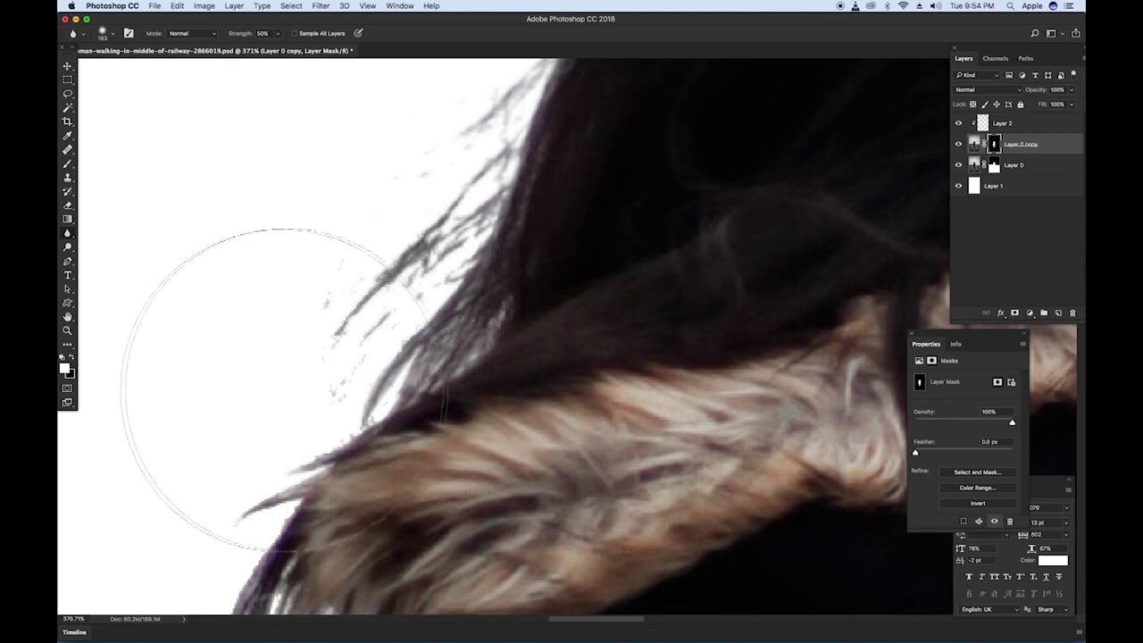
pyautogui.scroll(-8, 376, 232)
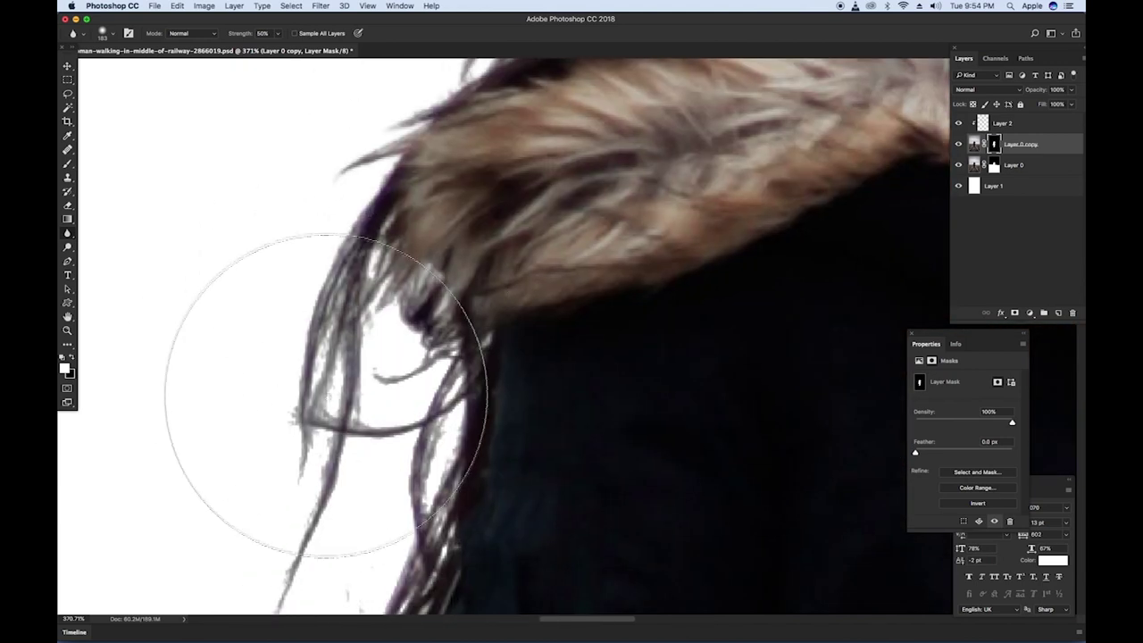
pyautogui.scroll(-6, 360, 274)
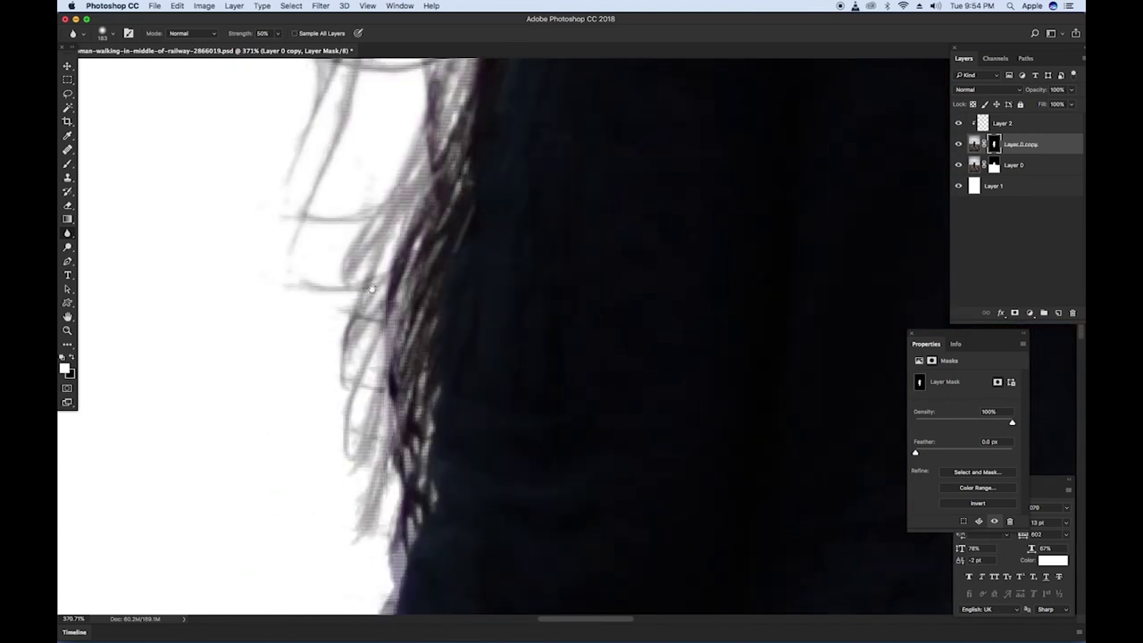
# Step: Choose the thin 233 px hair-strand tip from the NagelSeries23 brushes for painting on the Layer 0 copy mask
pyautogui.press('super+0')
pyautogui.press('z')
pyautogui.moveTo(505, 251); pyautogui.dragTo(562, 274)
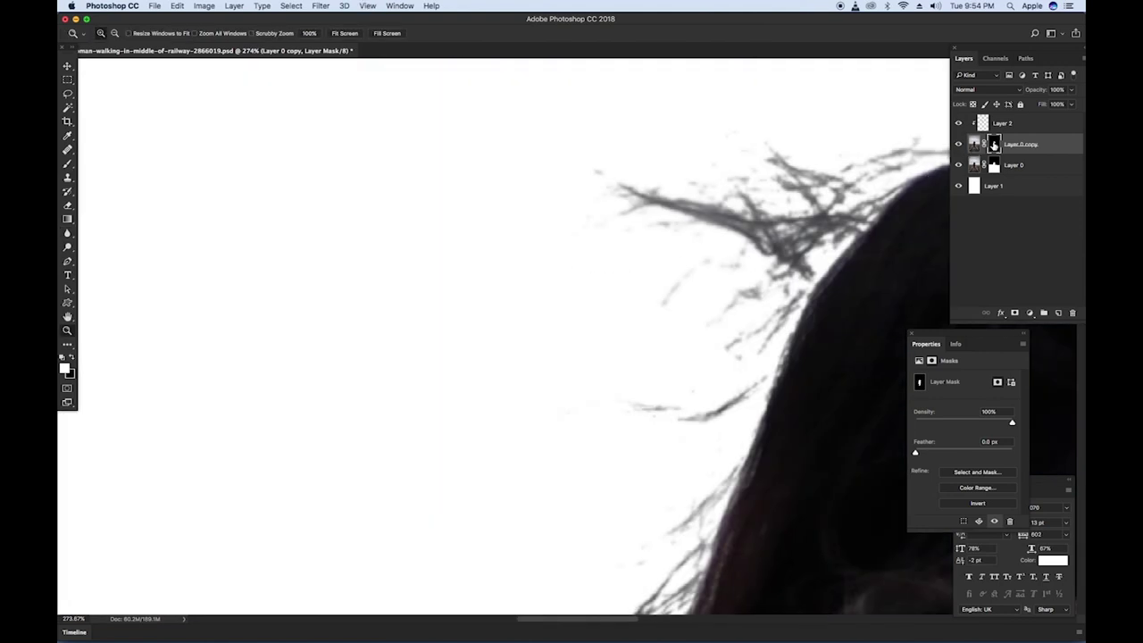
pyautogui.keyDown('alt'); pyautogui.keyDown('shift'); pyautogui.click(994, 143); pyautogui.keyUp('shift'); pyautogui.keyUp('alt')
pyautogui.keyDown('alt'); pyautogui.keyDown('shift'); pyautogui.click(994, 144); pyautogui.keyUp('shift'); pyautogui.keyUp('alt')
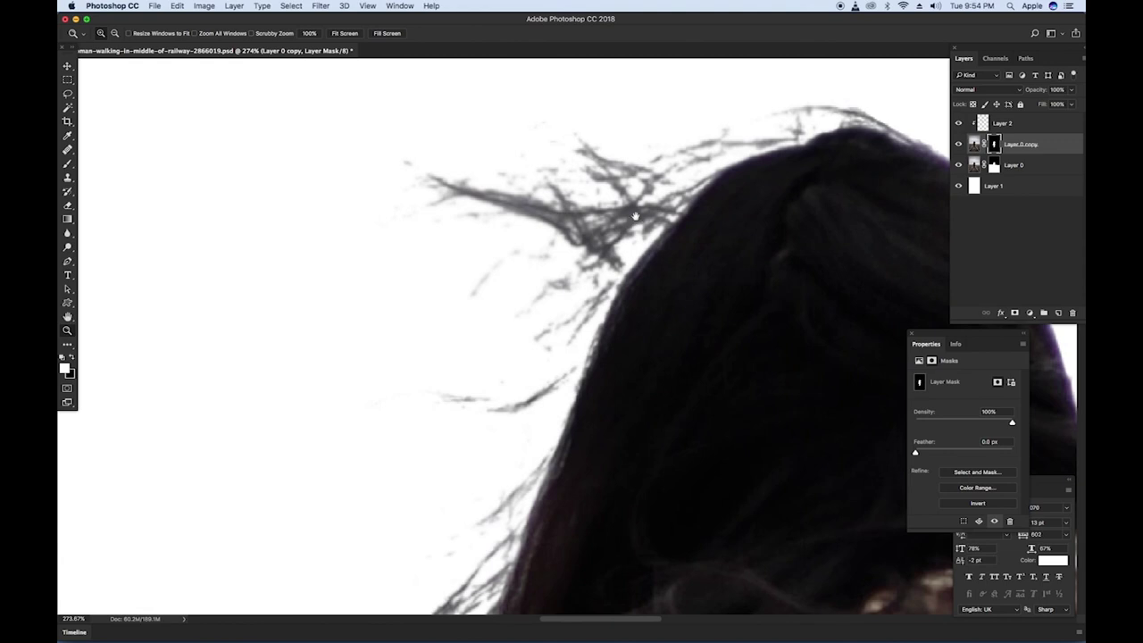
pyautogui.press('b')
pyautogui.moveTo(588, 279); pyautogui.dragTo(475, 274)
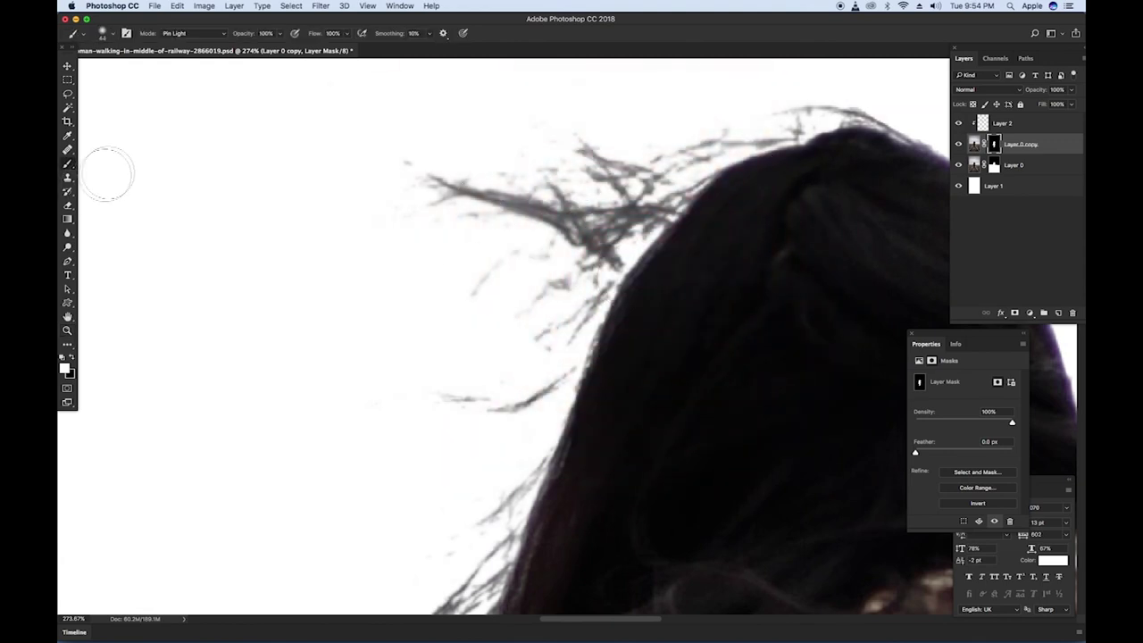
pyautogui.press('F5')
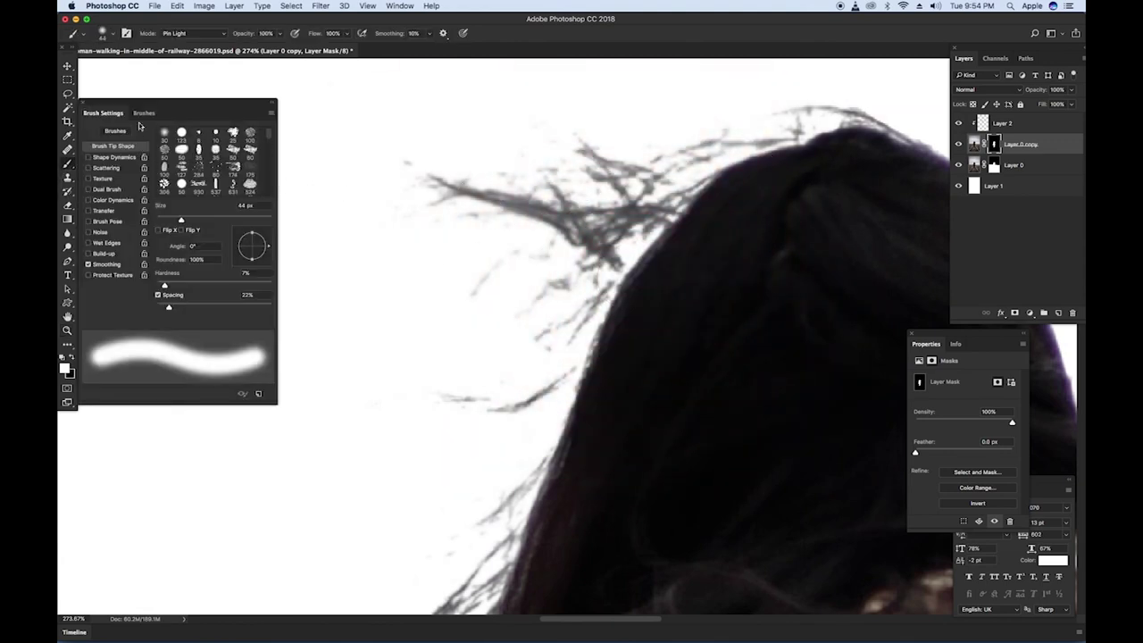
pyautogui.click(143, 112)
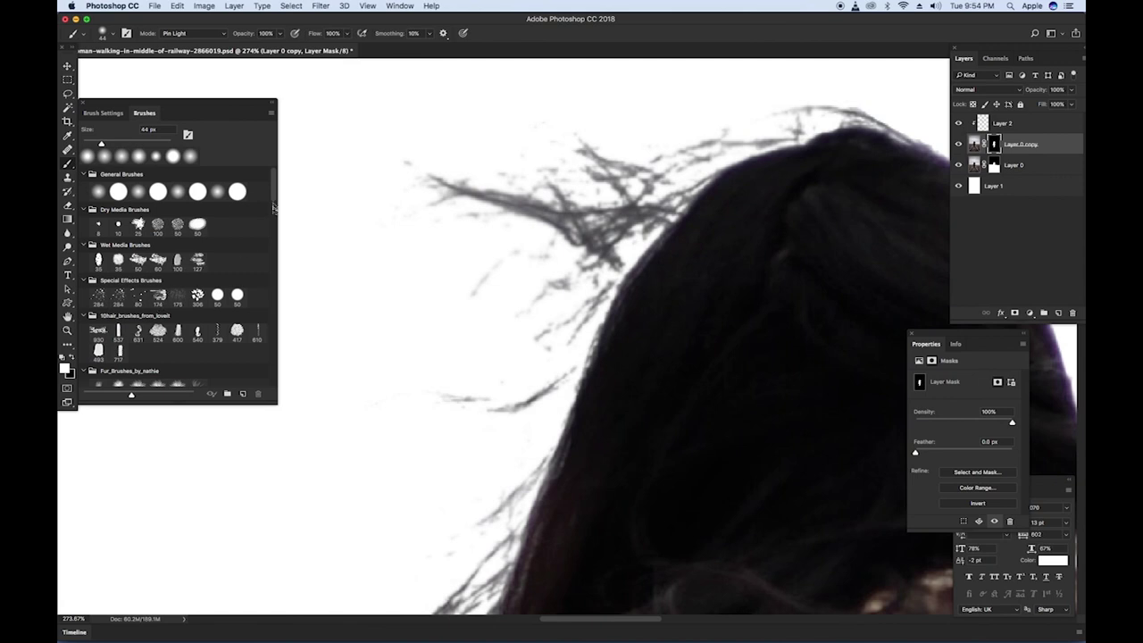
pyautogui.scroll(-10, 223, 232)
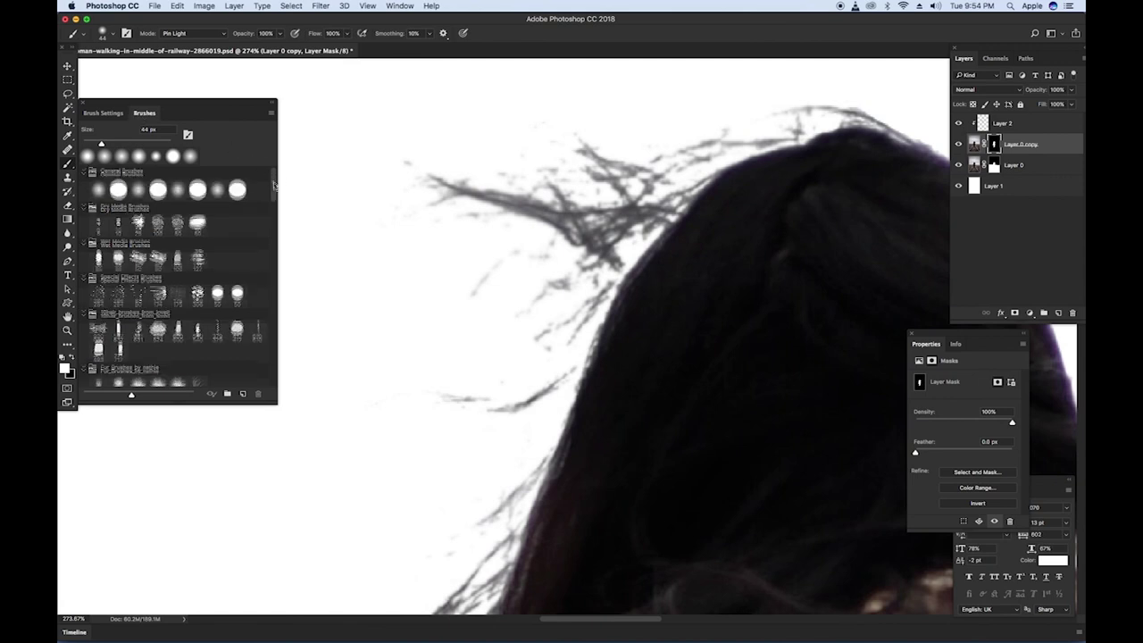
pyautogui.click(255, 246)
pyautogui.moveTo(528, 278); pyautogui.dragTo(429, 287)
pyautogui.moveTo(604, 270); pyautogui.dragTo(569, 273)
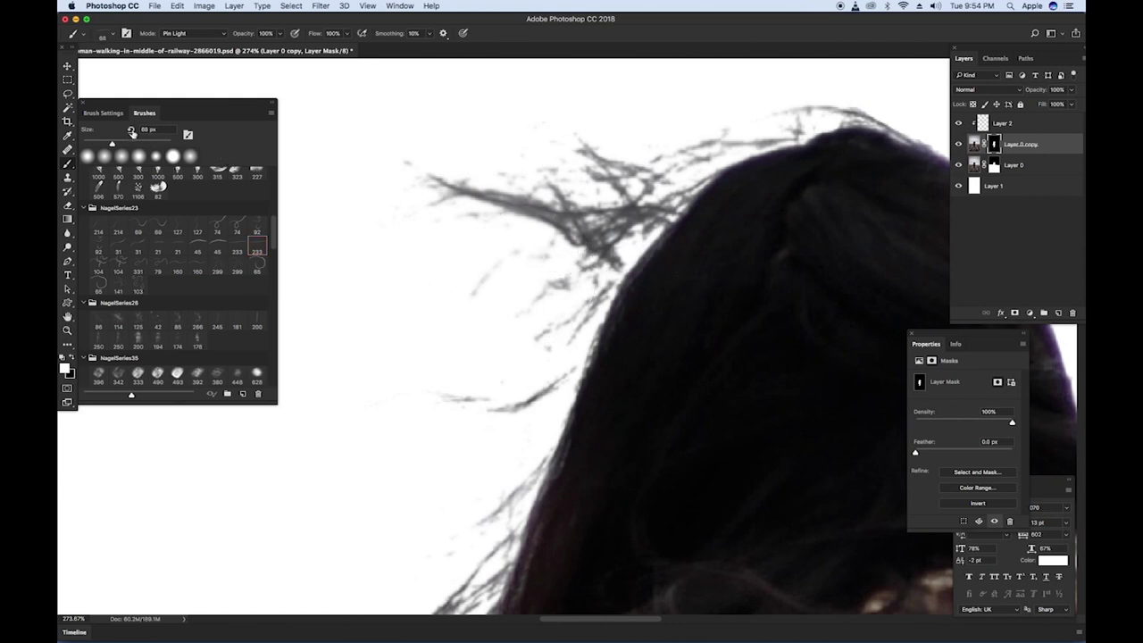
pyautogui.click(104, 112)
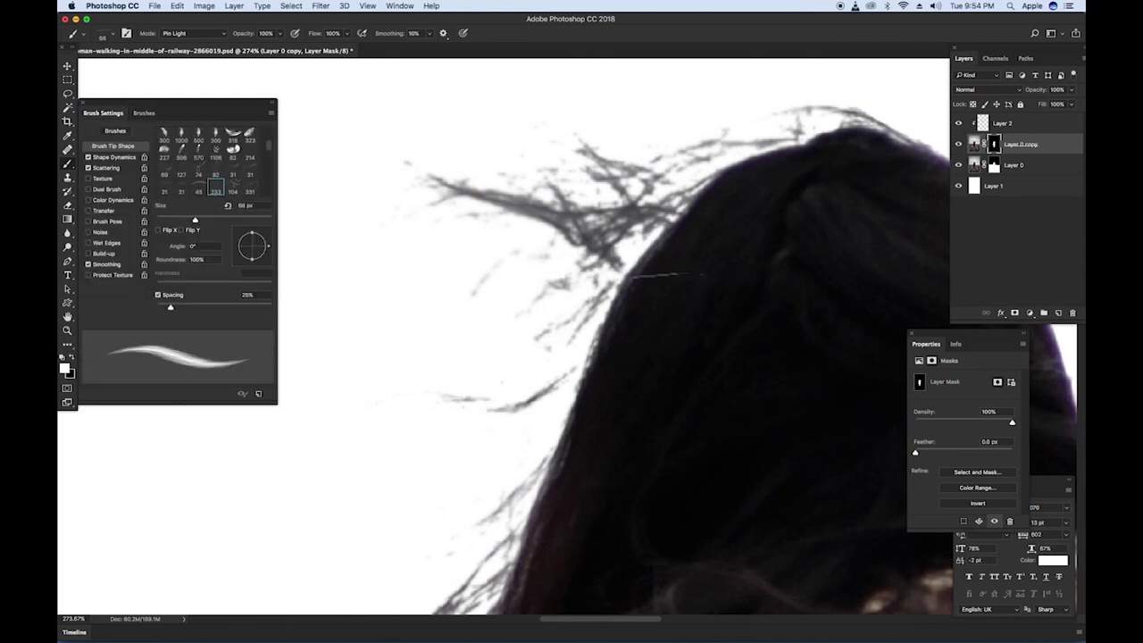
# Step: Paint white strands on the Layer 0 copy mask where the flyaway hair meets the head, undoing the unwanted stroke
pyautogui.moveTo(659, 282); pyautogui.dragTo(624, 272)
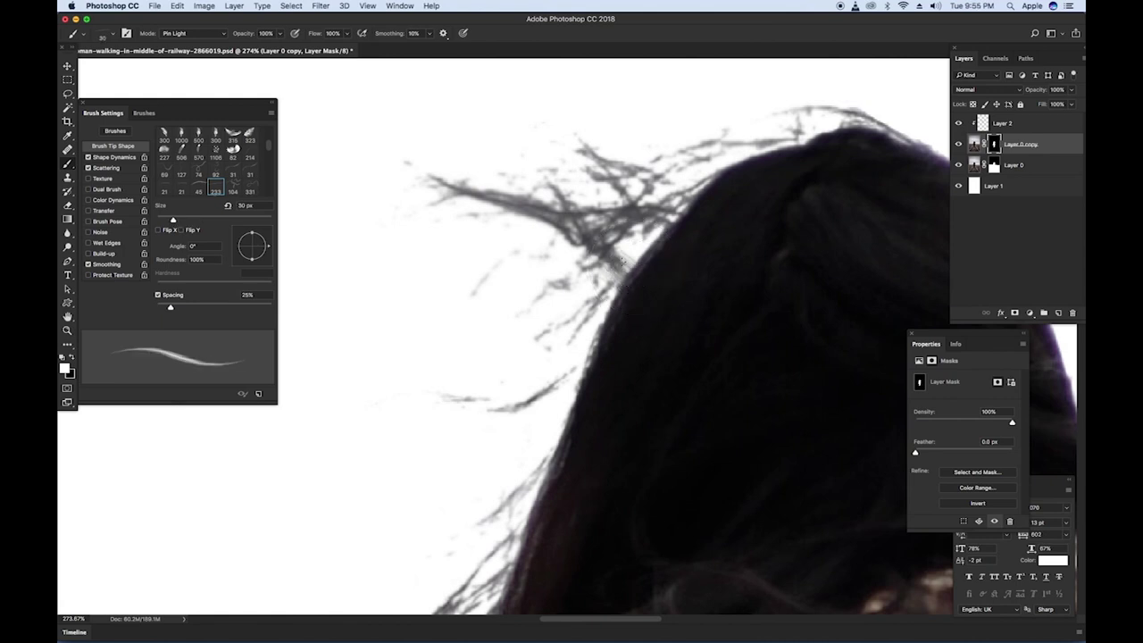
pyautogui.moveTo(690, 225); pyautogui.dragTo(734, 238)
pyautogui.click(711, 202)
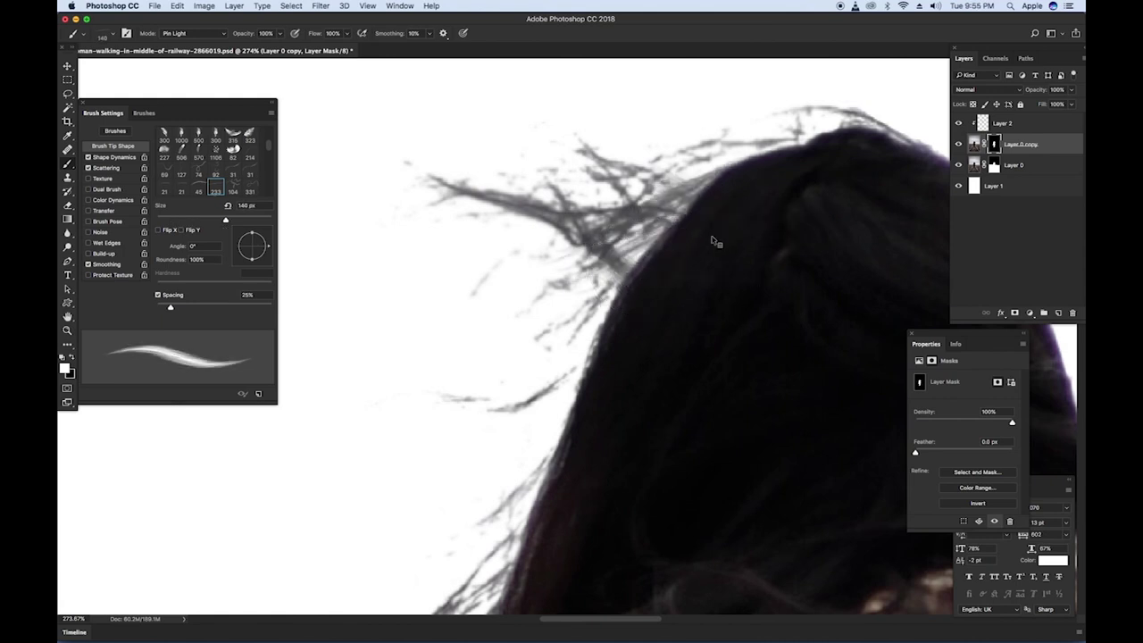
pyautogui.press('super+z')
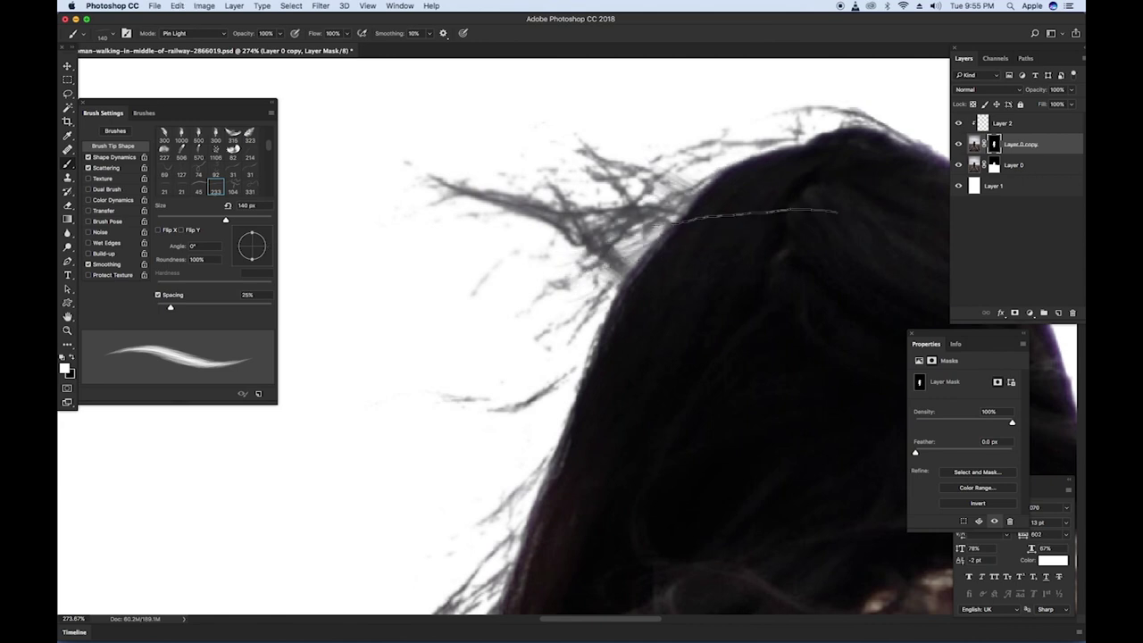
pyautogui.moveTo(755, 212); pyautogui.dragTo(493, 281)
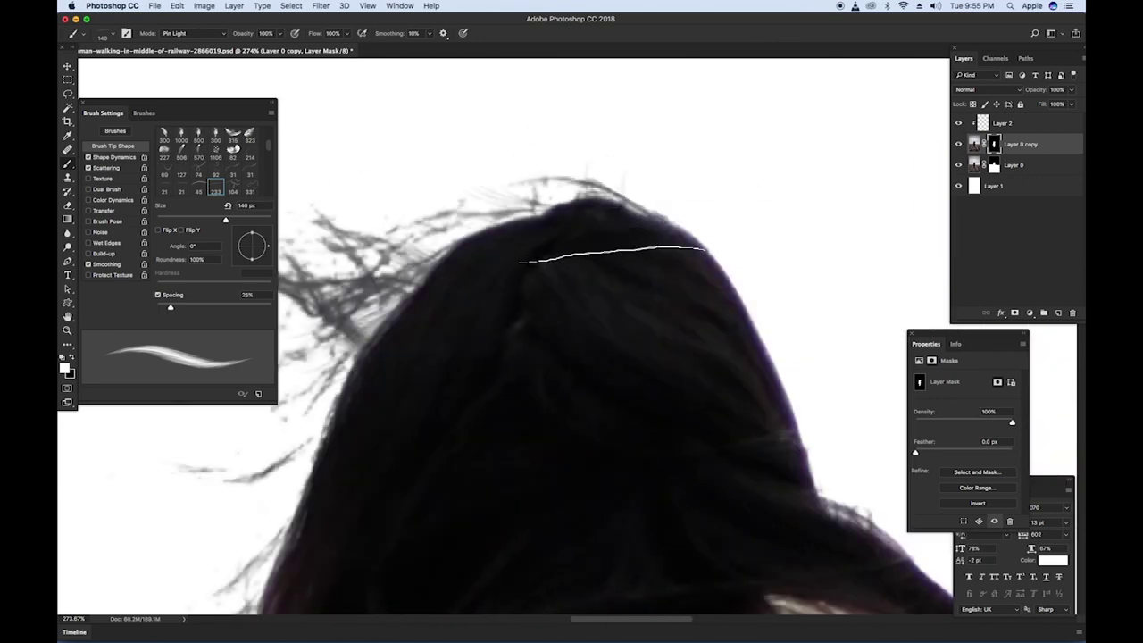
pyautogui.moveTo(594, 237)
pyautogui.mouseDown()
pyautogui.moveTo(581, 247)
pyautogui.moveTo(575, 219)
pyautogui.moveTo(665, 240)
pyautogui.mouseUp()
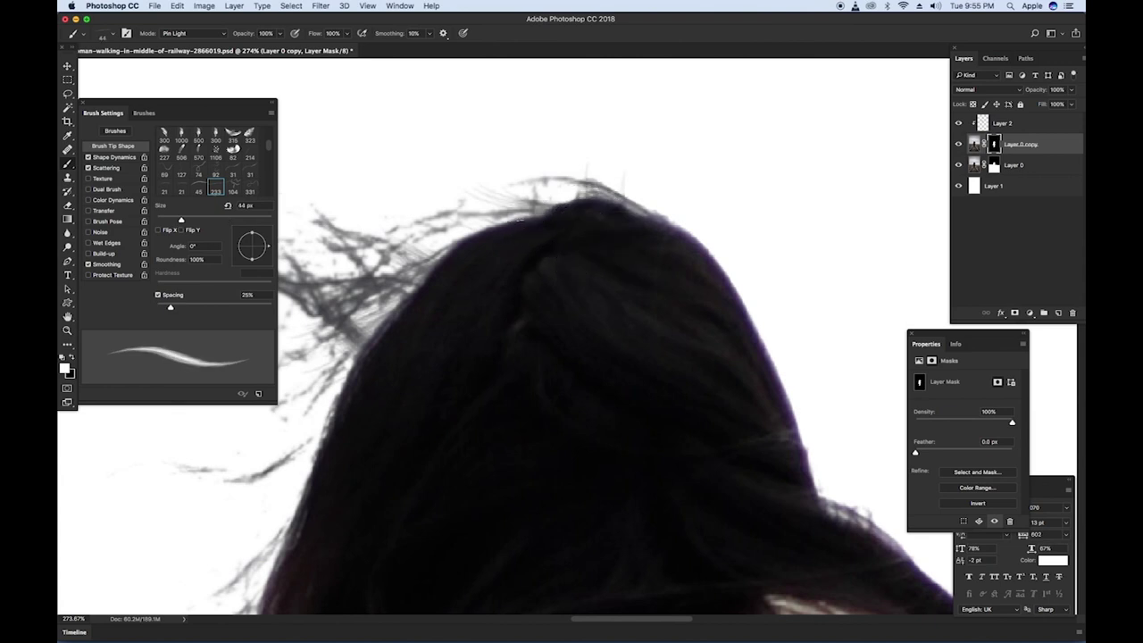
# Step: Paint finer white strands on the Layer 0 copy mask along the hair above the fur hood, reducing the strand brush to 16 px
pyautogui.moveTo(403, 313); pyautogui.dragTo(537, 184)
pyautogui.moveTo(451, 326); pyautogui.dragTo(505, 285)
pyautogui.moveTo(459, 319)
pyautogui.mouseDown()
pyautogui.moveTo(531, 243)
pyautogui.moveTo(516, 247)
pyautogui.mouseUp()
pyautogui.moveTo(464, 348); pyautogui.dragTo(489, 319)
pyautogui.moveTo(453, 379); pyautogui.dragTo(494, 314)
pyautogui.moveTo(451, 380); pyautogui.dragTo(494, 286)
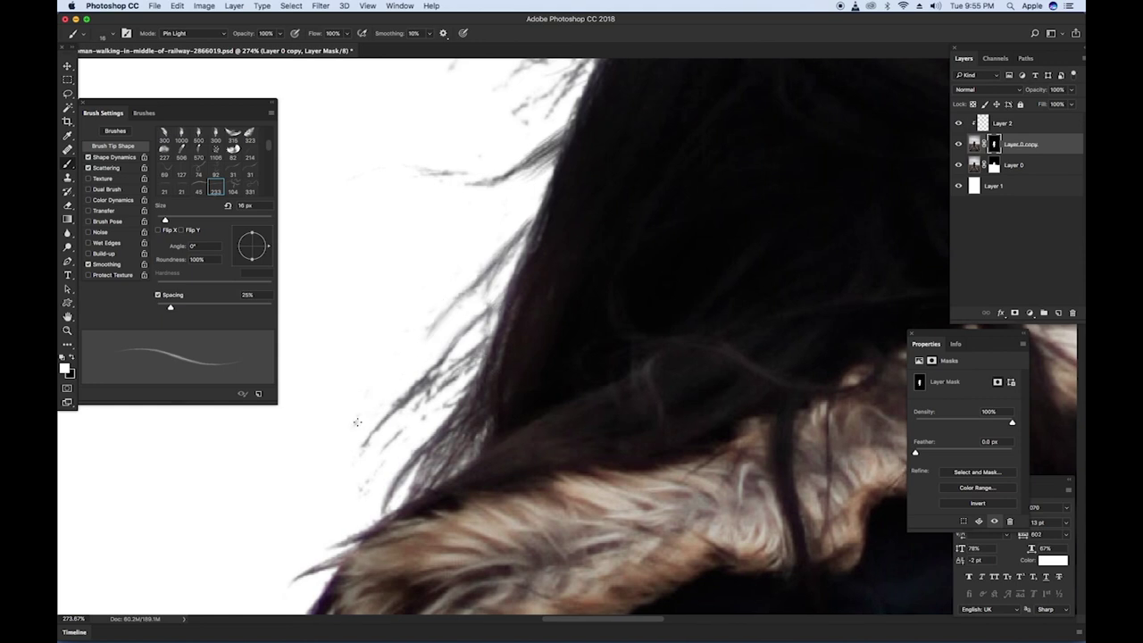
pyautogui.moveTo(356, 422); pyautogui.dragTo(422, 323)
pyautogui.press('super+z')
pyautogui.moveTo(389, 442); pyautogui.dragTo(452, 377)
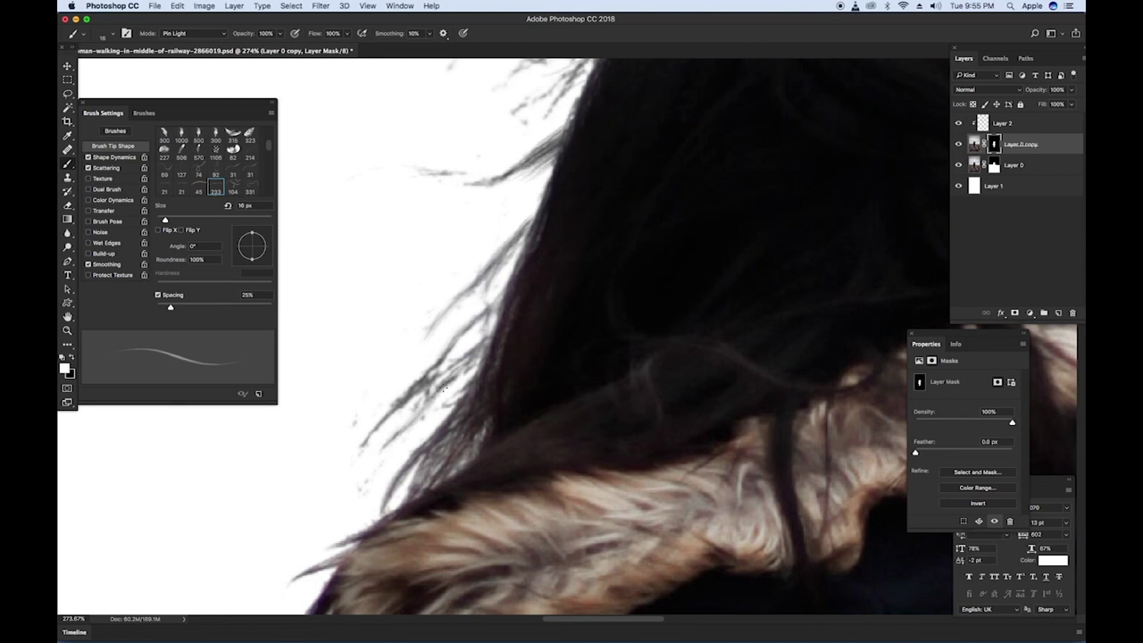
pyautogui.moveTo(417, 416); pyautogui.dragTo(490, 374)
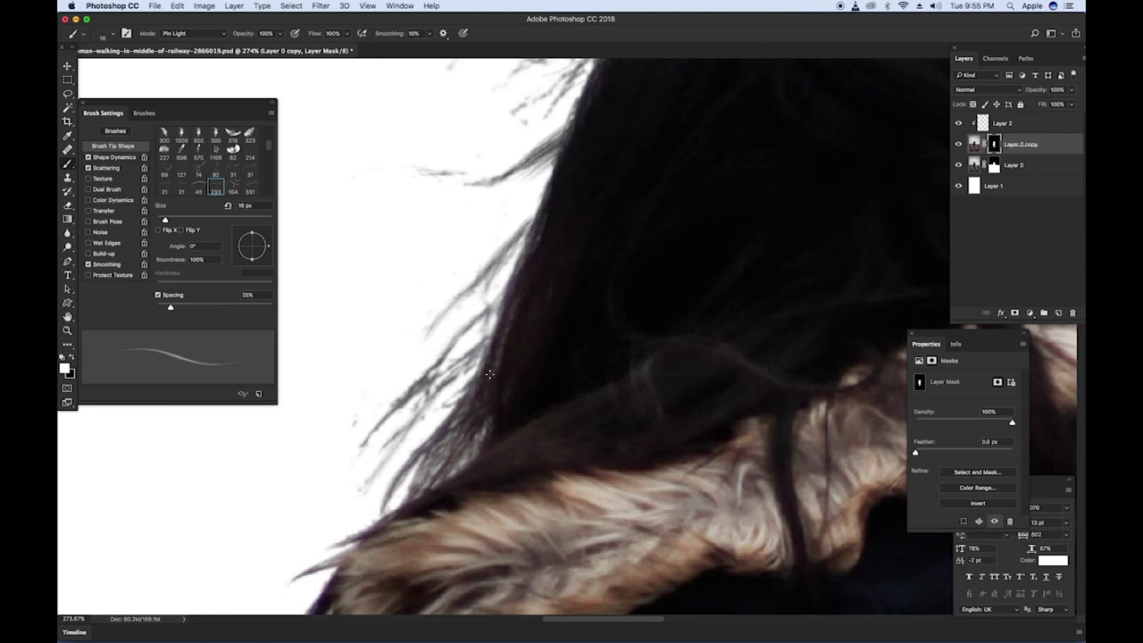
pyautogui.press('super+0')
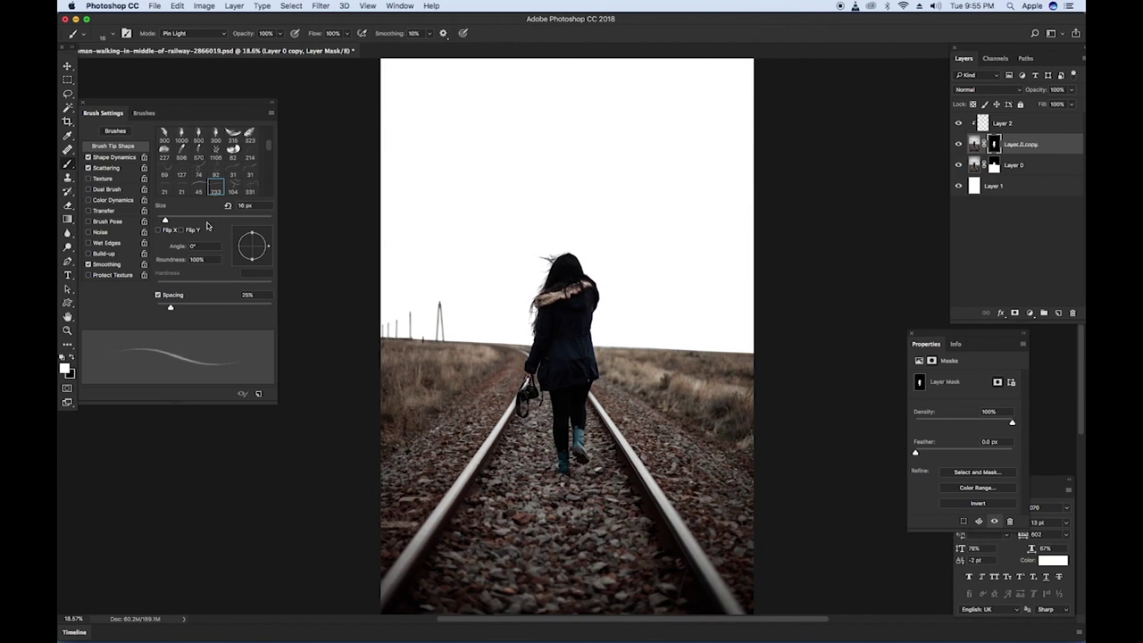
pyautogui.click(70, 233)
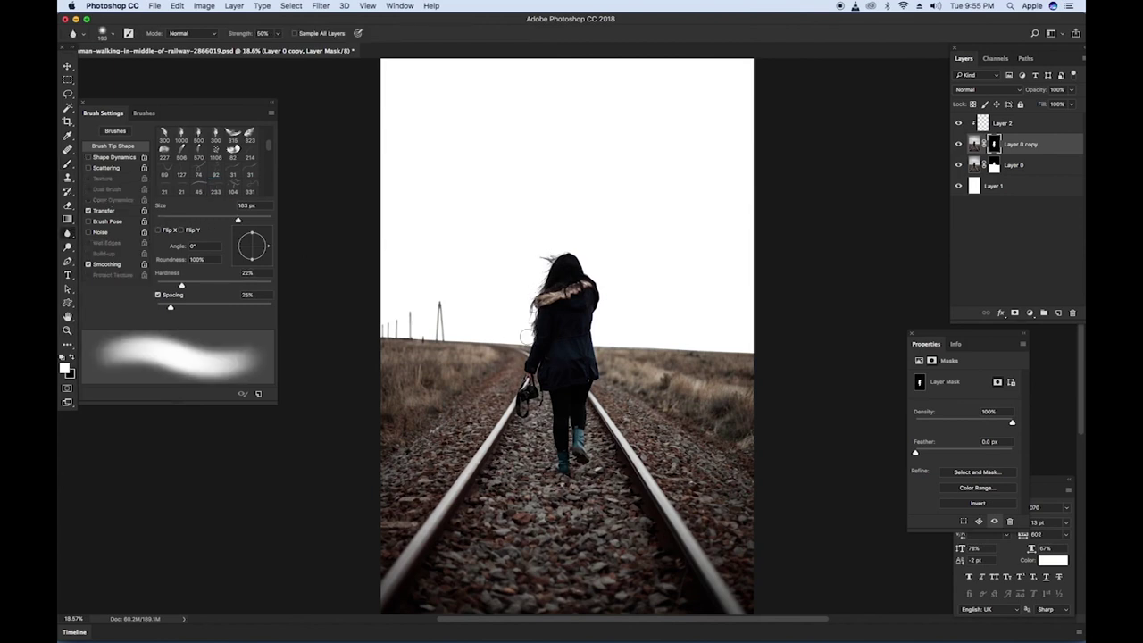
pyautogui.hscroll(2, 543, 237)
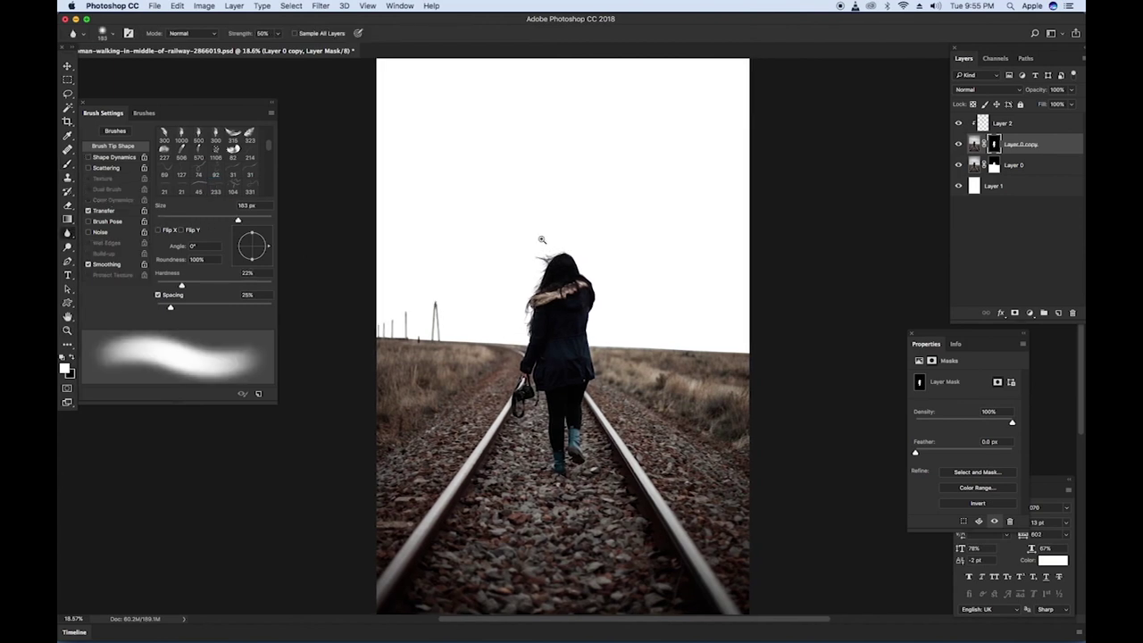
pyautogui.press('z')
pyautogui.moveTo(348, 114); pyautogui.dragTo(801, 412)
pyautogui.press('super+0')
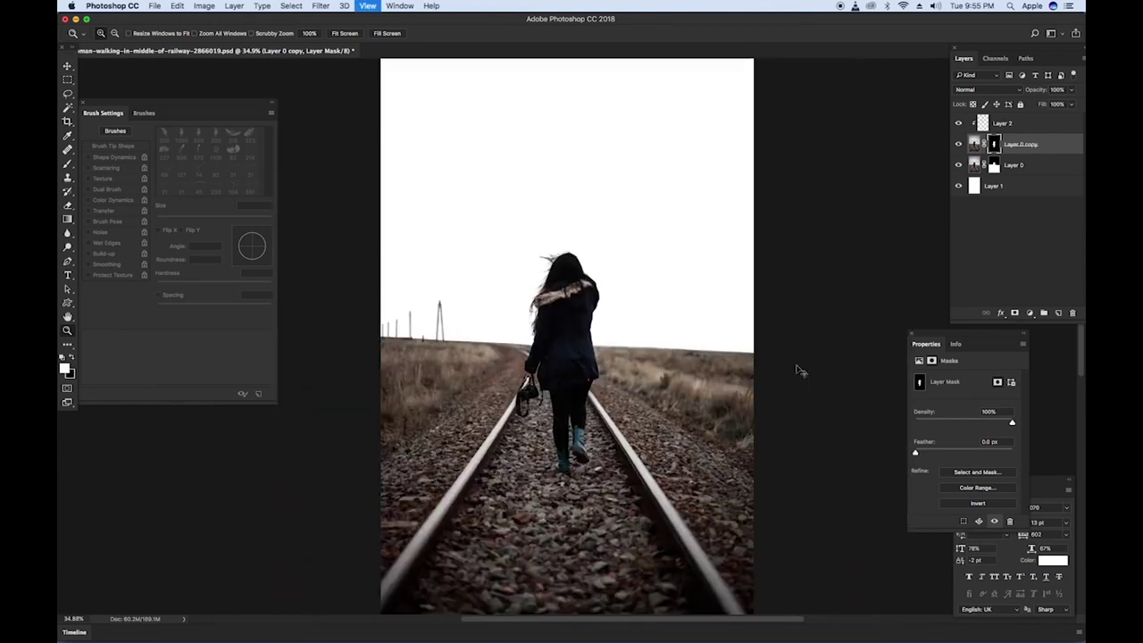
# Step: Place the beach-blur-bokeh-462030 image from the Finder Images folder into the railway document and scale it to about 432%
pyautogui.press('super+Tab')
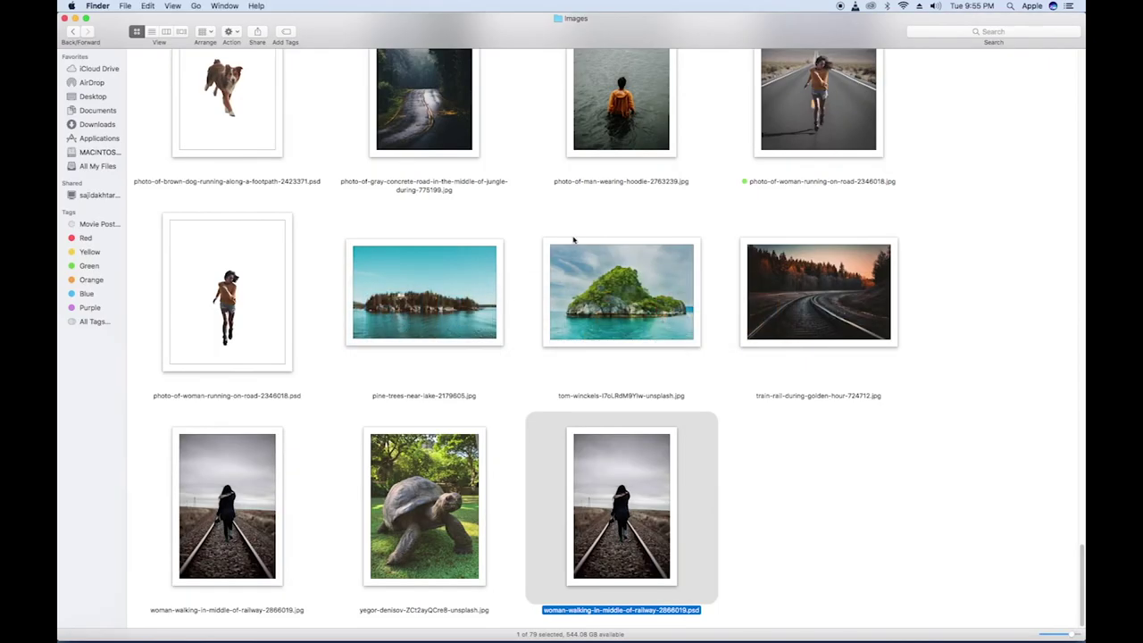
pyautogui.moveTo(1082, 551); pyautogui.dragTo(1081, 240)
pyautogui.moveTo(621, 108); pyautogui.dragTo(532, 286)
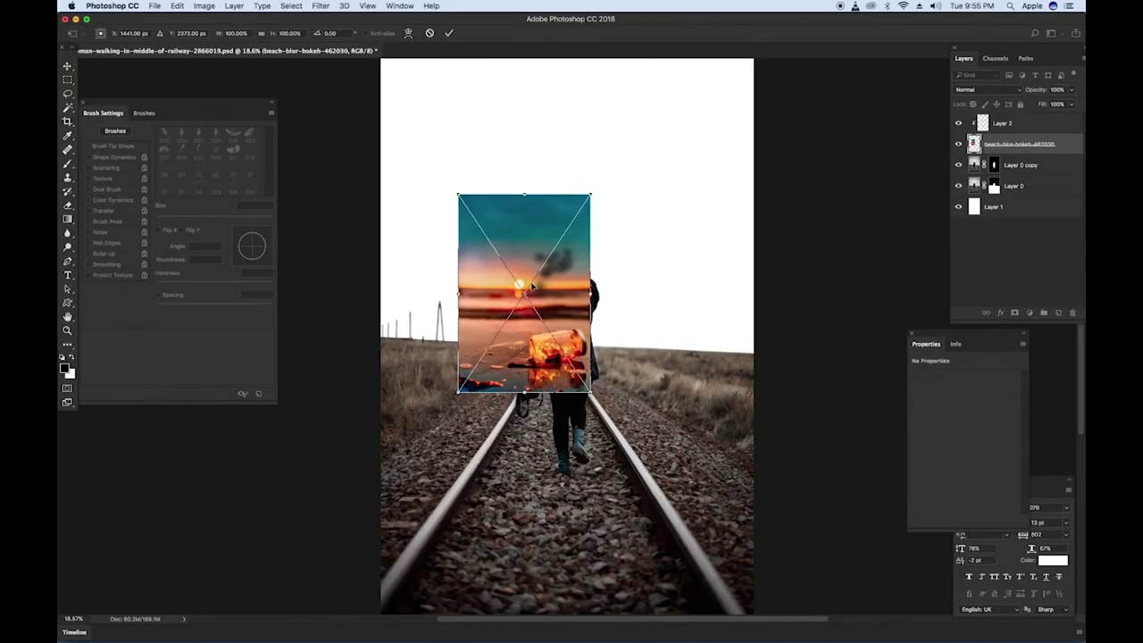
pyautogui.press('super+minus')
pyautogui.press('super+minus')
pyautogui.press('super+minus')
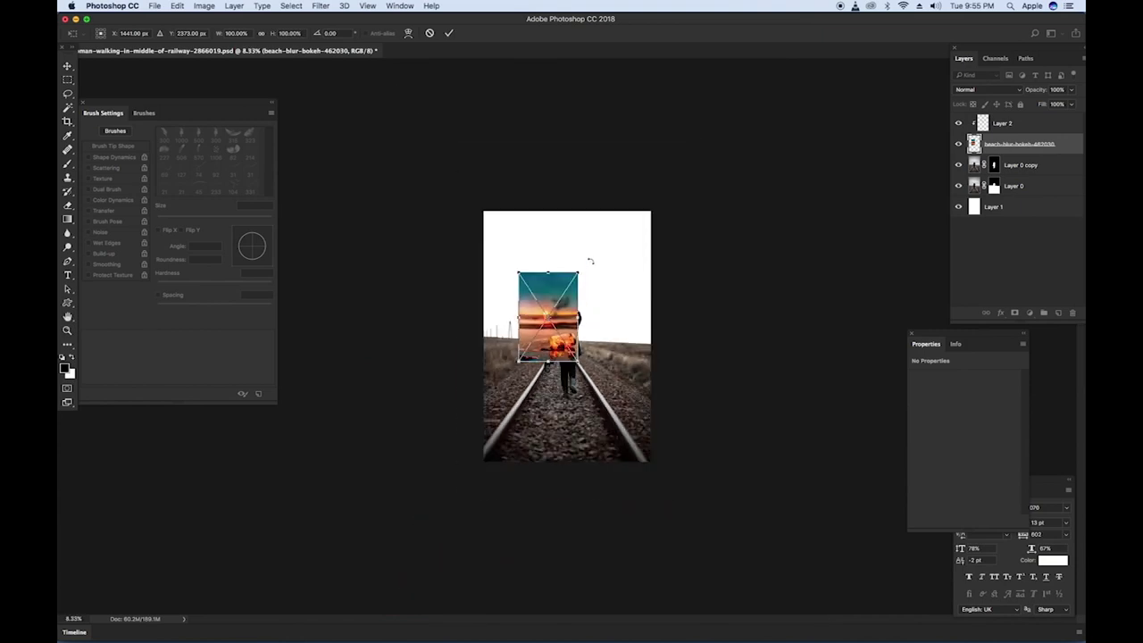
pyautogui.moveTo(580, 276); pyautogui.dragTo(662, 278)
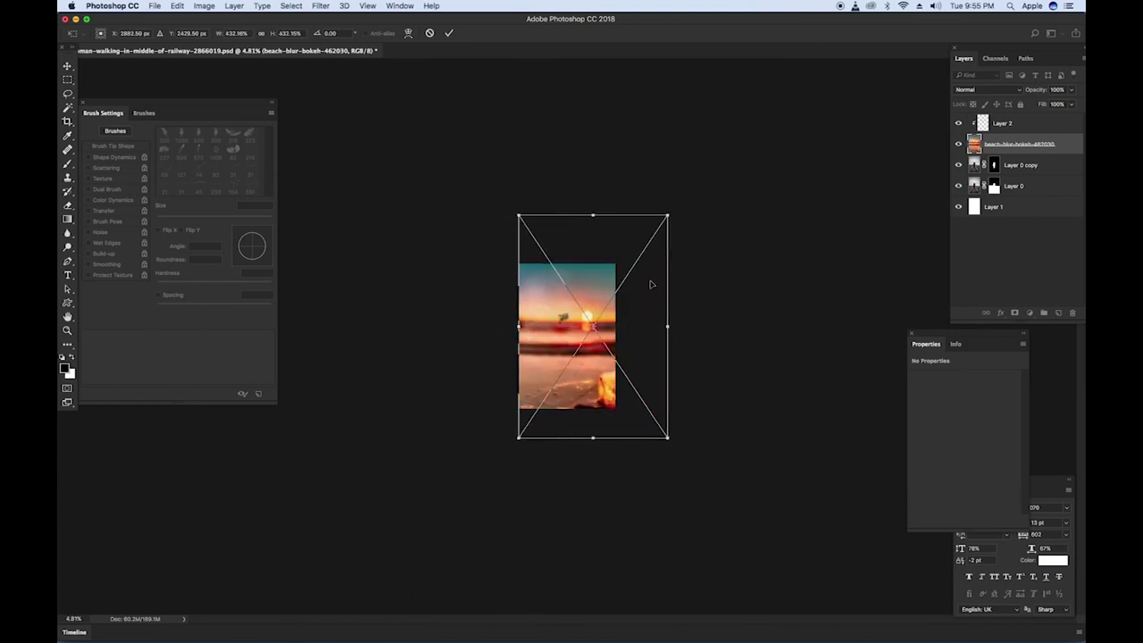
pyautogui.press('Return')
# Step: Move the beach-blur-bokeh-462030 layer below Layer 0 and transform it so the sun sits on the horizon beside the woman
pyautogui.moveTo(999, 145); pyautogui.dragTo(996, 192)
pyautogui.press('super+t')
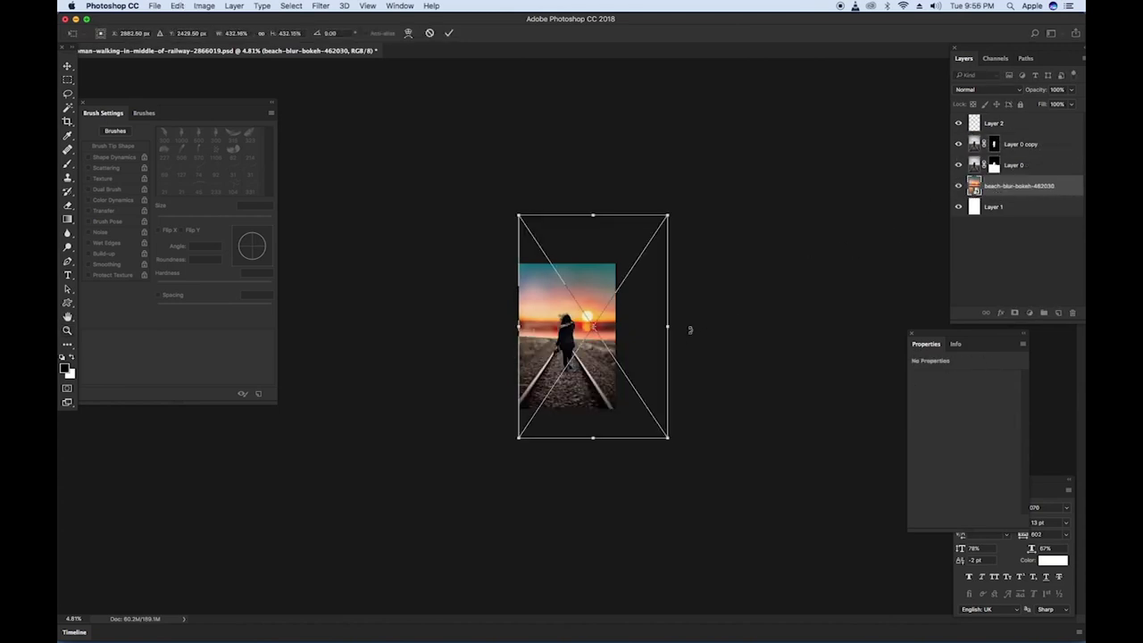
pyautogui.moveTo(669, 329); pyautogui.dragTo(595, 340)
pyautogui.press('super+plus')
pyautogui.press('super+plus')
pyautogui.press('super+plus')
pyautogui.press('super+plus')
pyautogui.press('super+plus')
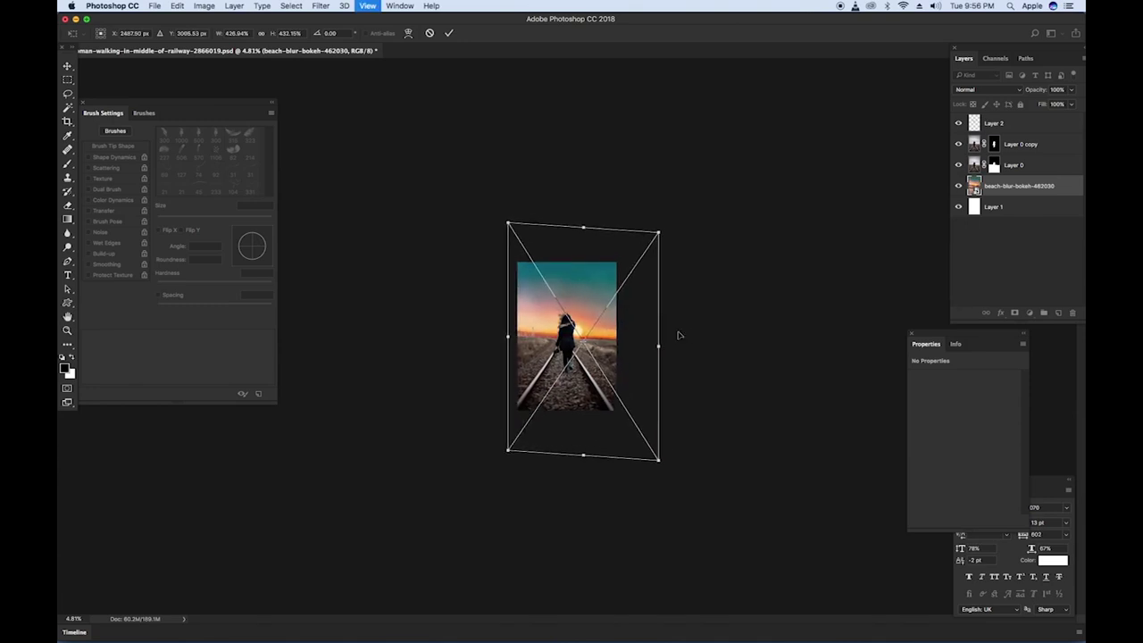
pyautogui.moveTo(688, 326)
pyautogui.mouseDown()
pyautogui.moveTo(678, 318)
pyautogui.moveTo(699, 310)
pyautogui.mouseUp()
pyautogui.moveTo(888, 382); pyautogui.dragTo(890, 363)
pyautogui.press('Return')
# Step: Paint white along the horizon on the Layer 0 mask with a soft round brush of 272 px and 0% hardness
pyautogui.click(994, 164)
pyautogui.press('z')
pyautogui.press('b')
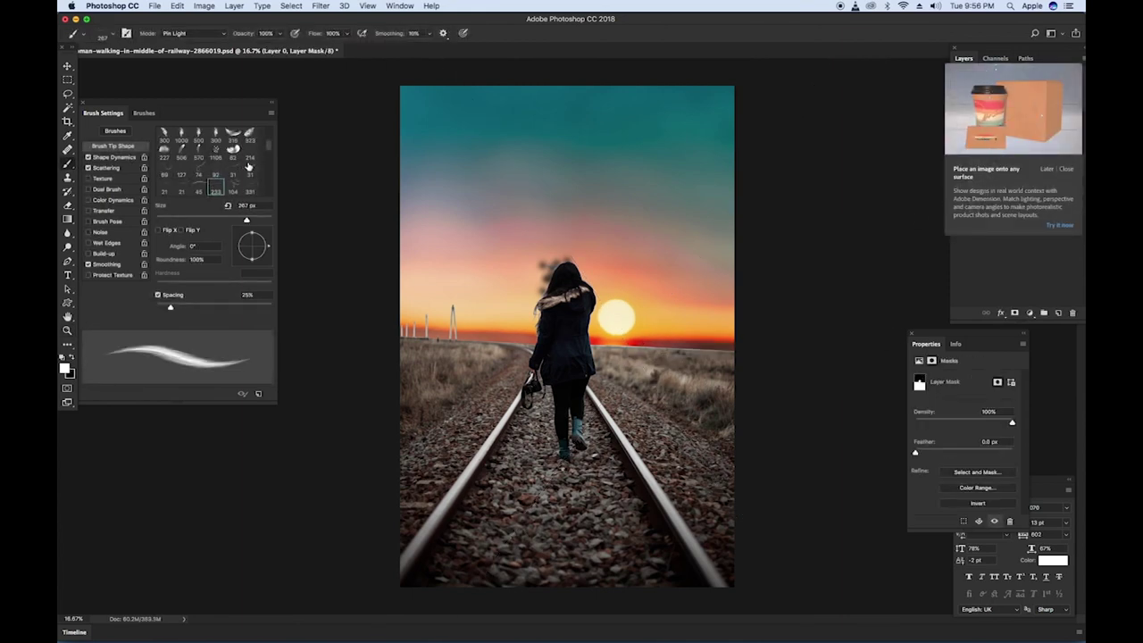
pyautogui.moveTo(267, 150); pyautogui.dragTo(267, 131)
pyautogui.click(166, 135)
pyautogui.moveTo(625, 339); pyautogui.dragTo(643, 339)
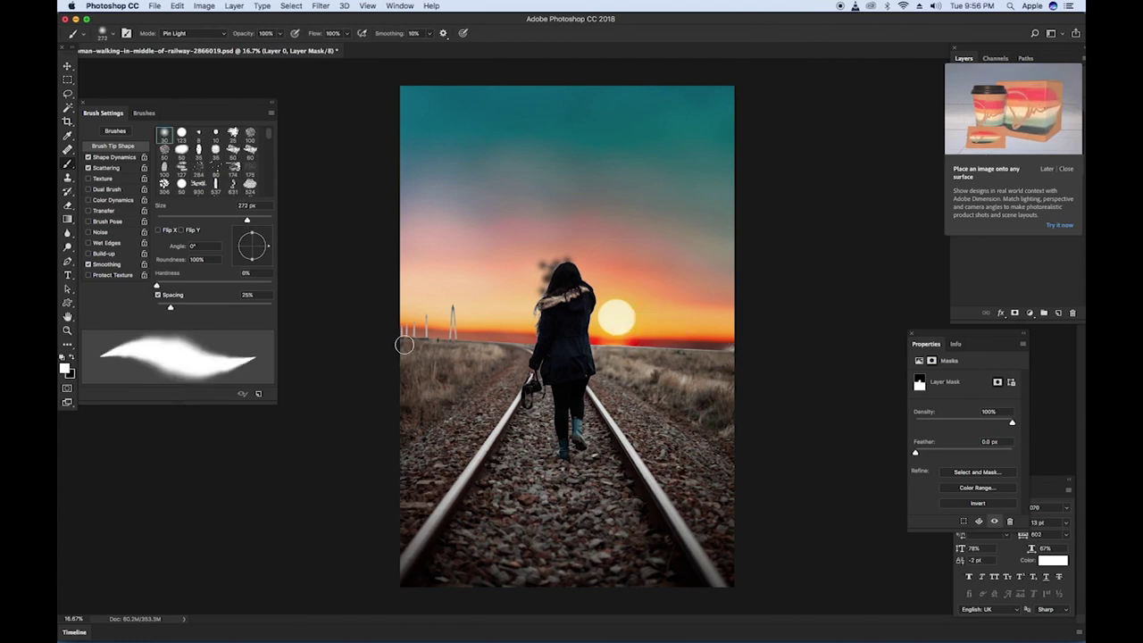
pyautogui.moveTo(412, 347); pyautogui.dragTo(737, 344)
pyautogui.moveTo(655, 377); pyautogui.dragTo(668, 376)
pyautogui.scroll(-2, 705, 352)
pyautogui.press('v')
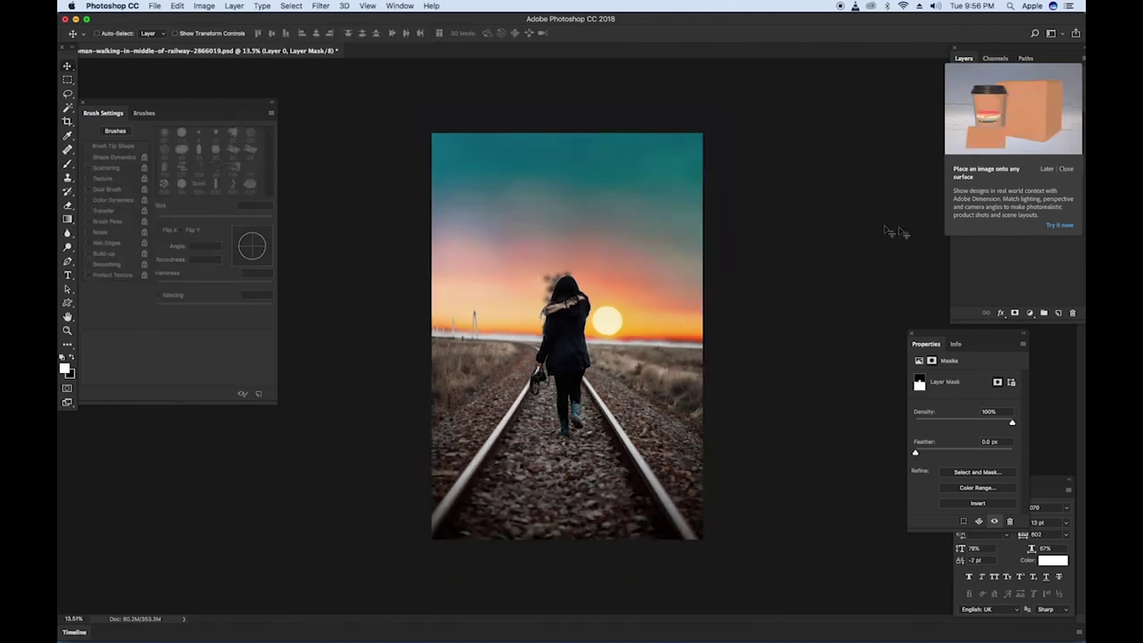
# Step: Try brushing along the horizon on the Layer 0 mask with a larger soft brush, first at full and then at reduced opacity
pyautogui.click(981, 304)
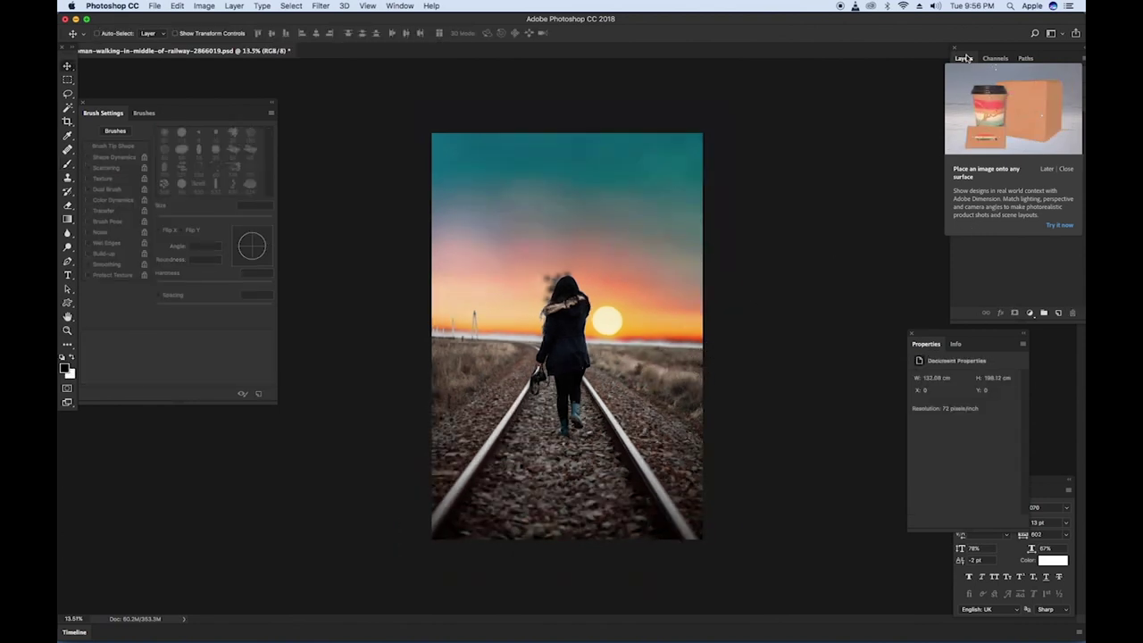
pyautogui.press('super+q')
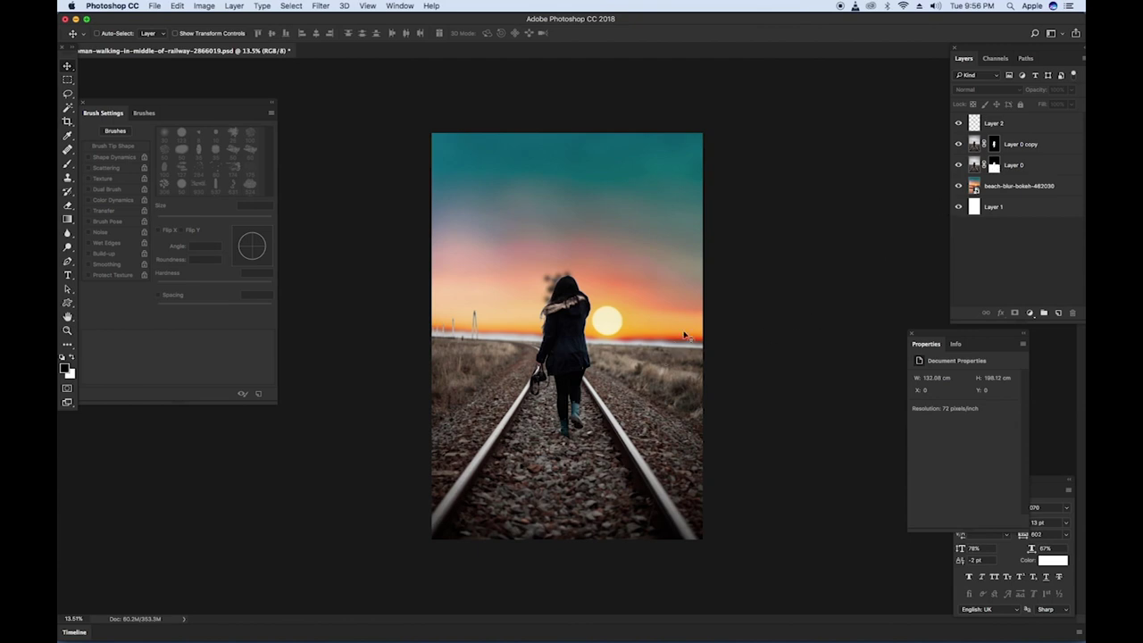
pyautogui.press('b')
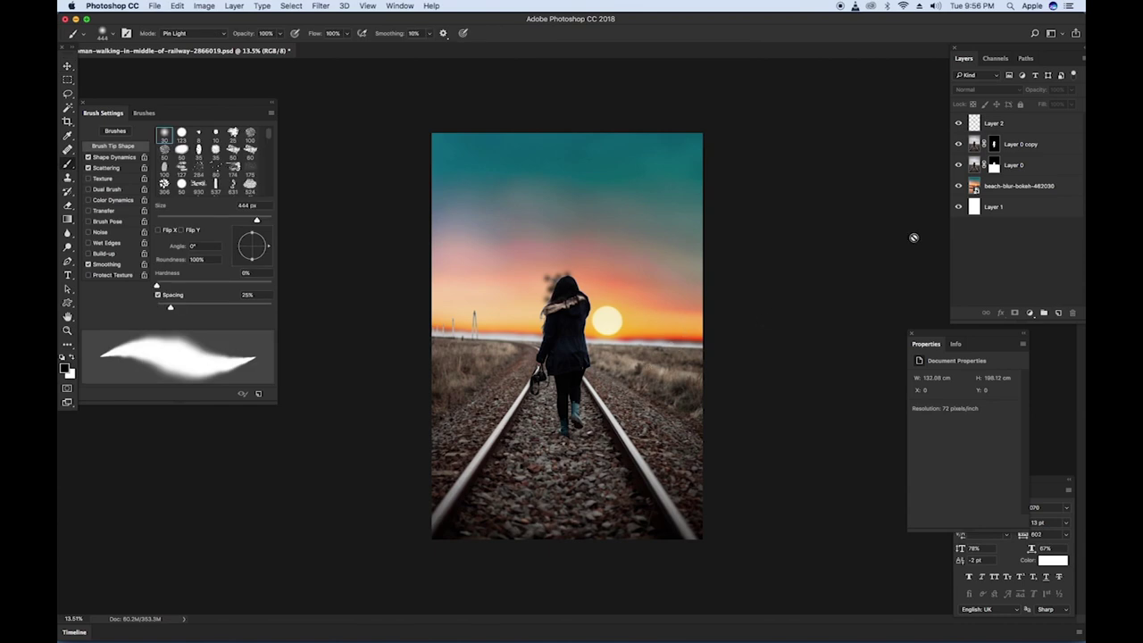
pyautogui.click(995, 168)
pyautogui.moveTo(673, 327)
pyautogui.mouseDown()
pyautogui.moveTo(683, 327)
pyautogui.moveTo(621, 354)
pyautogui.moveTo(559, 354)
pyautogui.mouseUp()
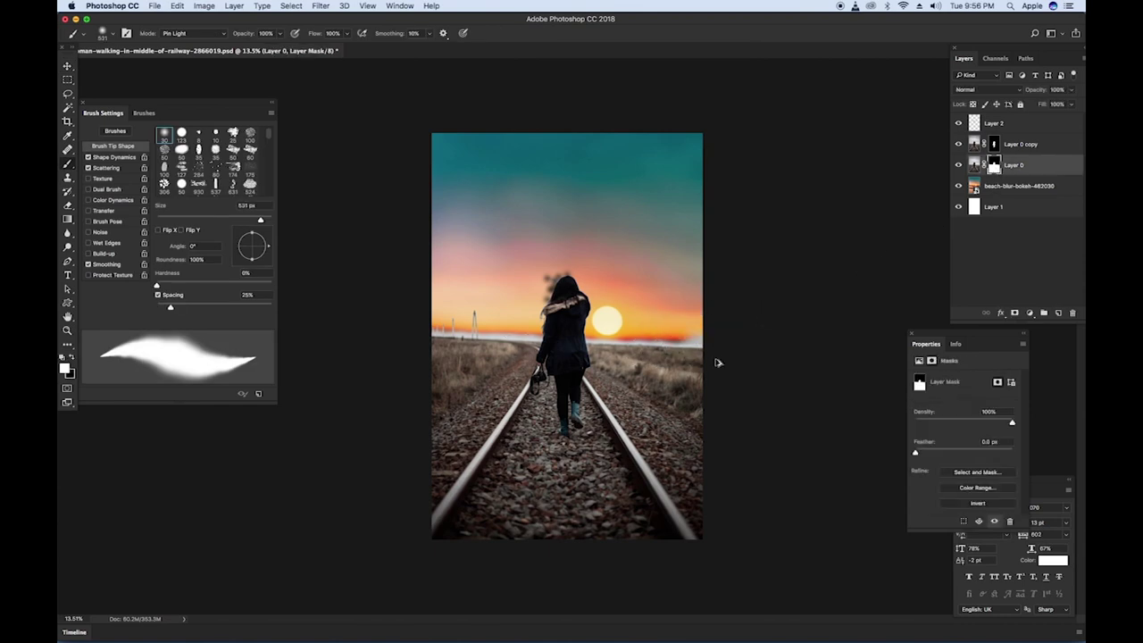
pyautogui.press('super+z')
pyautogui.press('3')
pyautogui.moveTo(716, 359)
pyautogui.mouseDown()
pyautogui.moveTo(482, 355)
pyautogui.moveTo(429, 334)
pyautogui.mouseUp()
pyautogui.press('super+z')
# Step: Blend the horizon on the Layer 0 mask with an 843 px soft round brush at 20% opacity
pyautogui.press('x')
pyautogui.moveTo(698, 353); pyautogui.dragTo(439, 342)
pyautogui.moveTo(611, 374); pyautogui.dragTo(636, 375)
pyautogui.press('x')
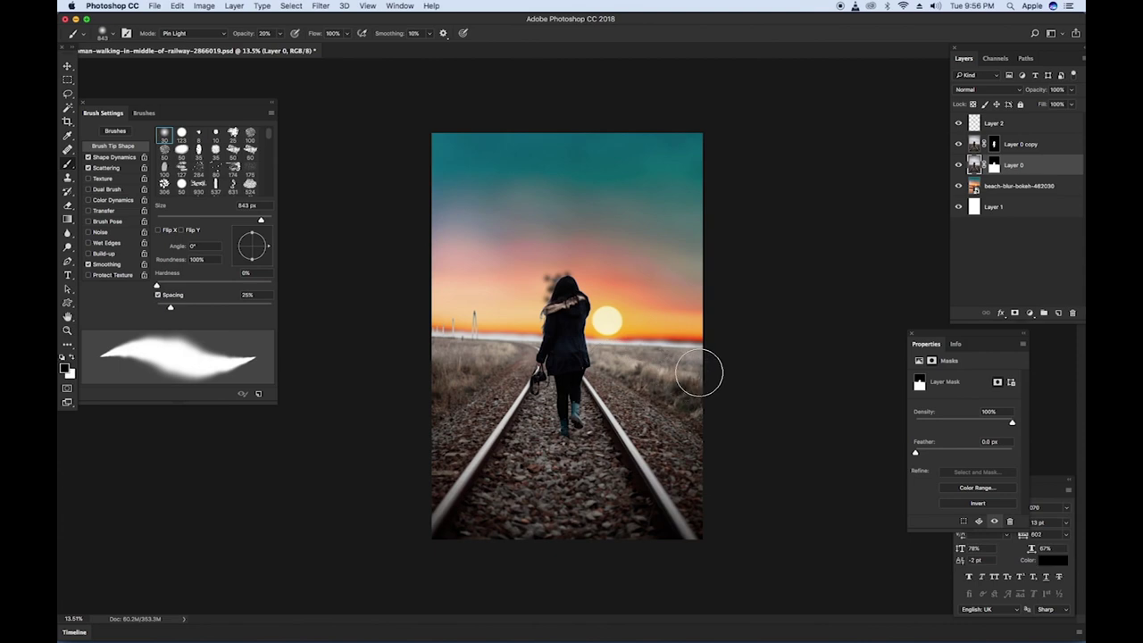
pyautogui.press('super+z')
pyautogui.click(993, 164)
pyautogui.press('x')
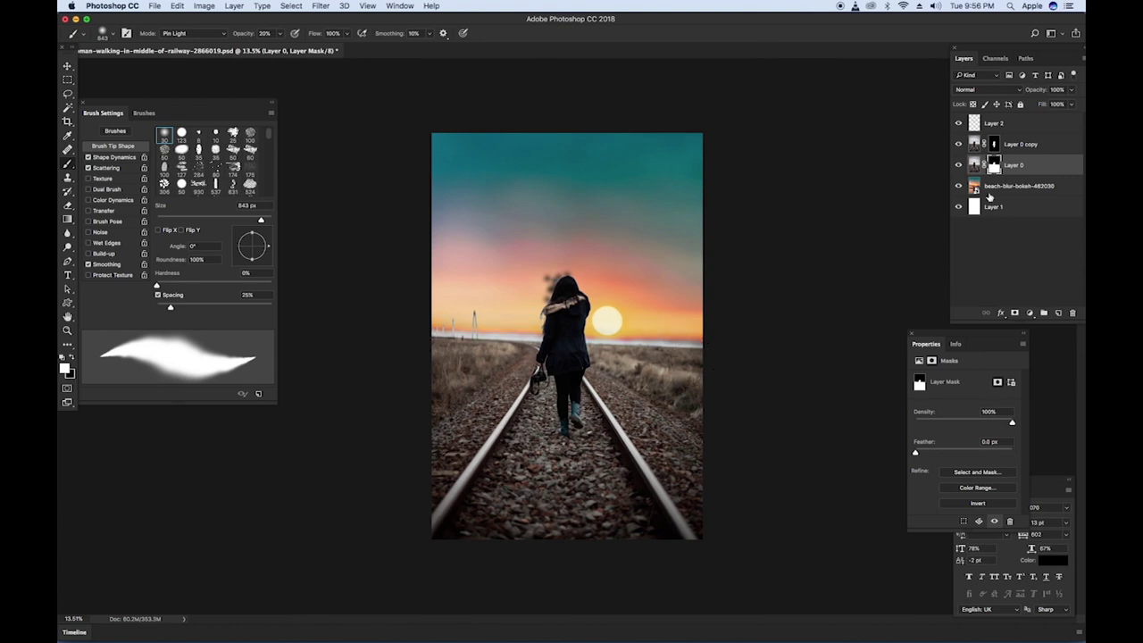
# Step: Move the beach-blur-bokeh-462030 layer slightly upward so the sun sits a little higher above the horizon
pyautogui.click(1019, 186)
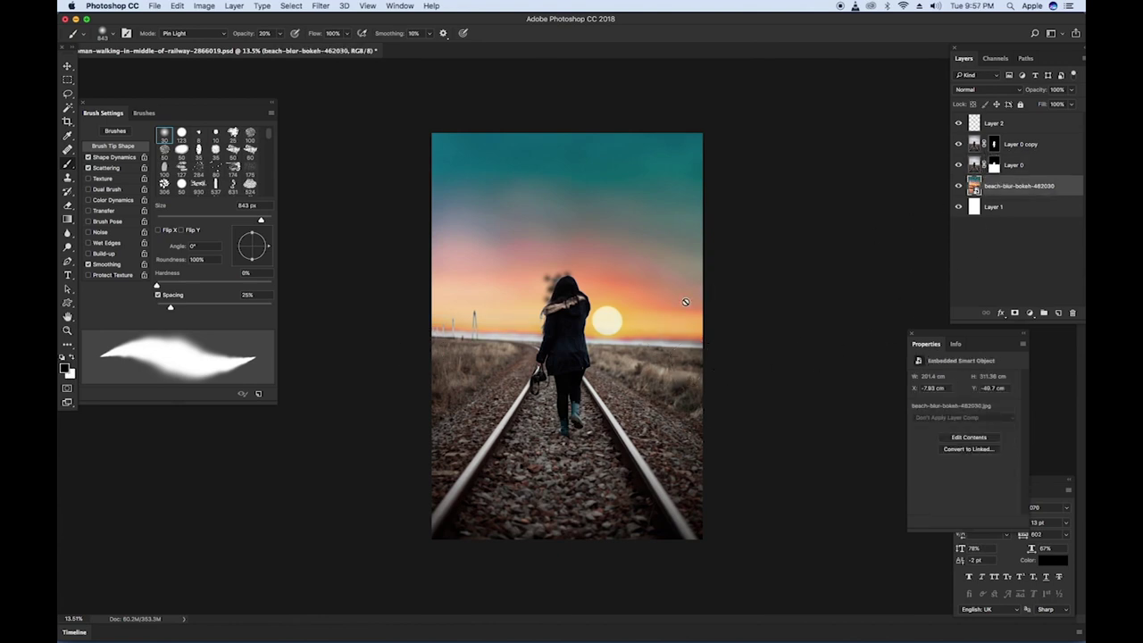
pyautogui.press('v')
pyautogui.moveTo(635, 291); pyautogui.dragTo(636, 284)
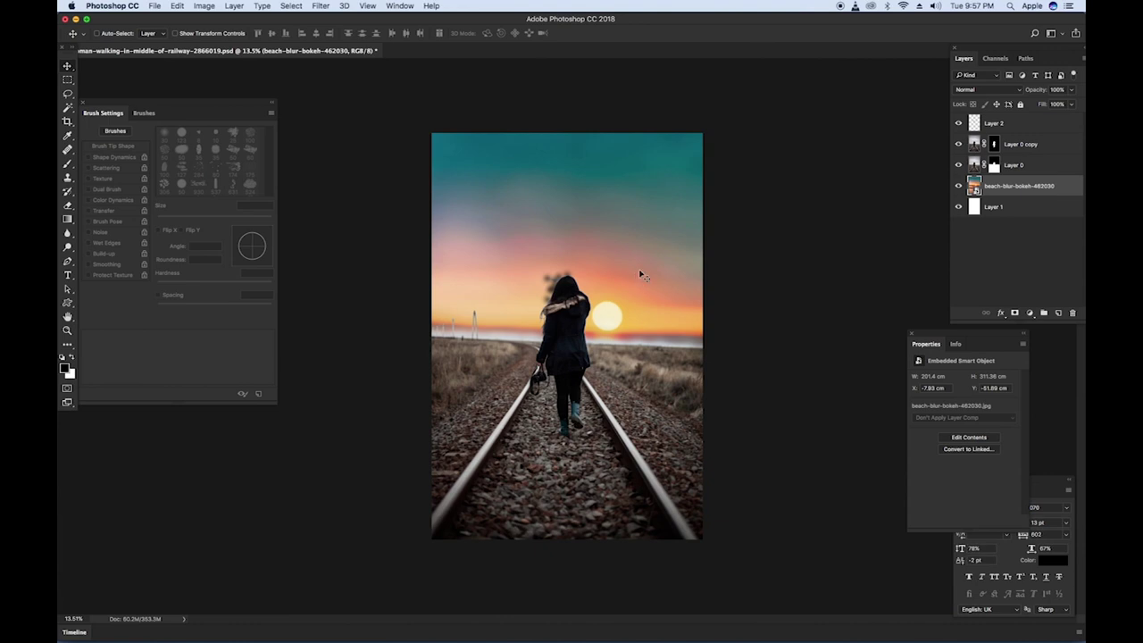
# Step: Try a Hue/Saturation adjustment layer with raised saturation above Layer 2
pyautogui.click(1027, 129)
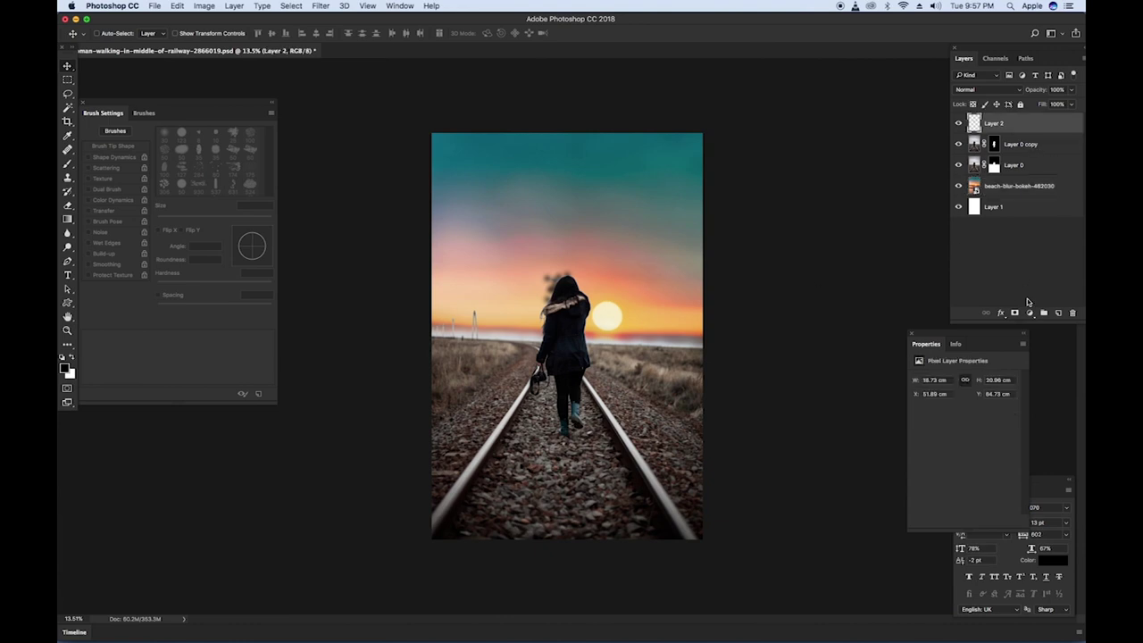
pyautogui.click(1030, 313)
pyautogui.click(1033, 410)
pyautogui.moveTo(965, 437); pyautogui.dragTo(971, 439)
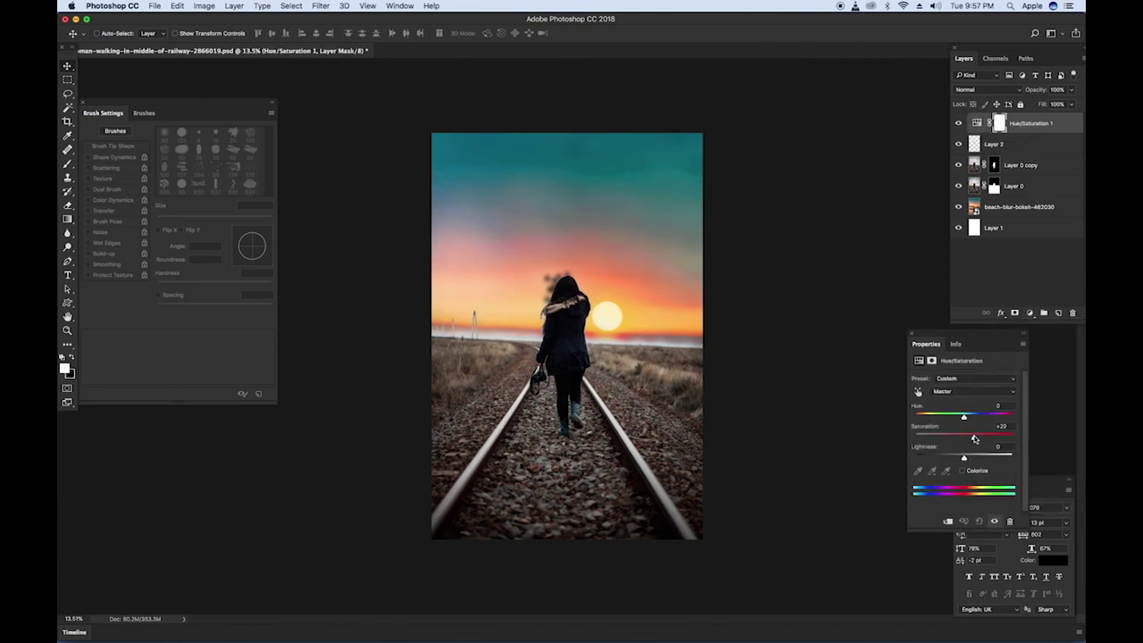
pyautogui.click(1021, 254)
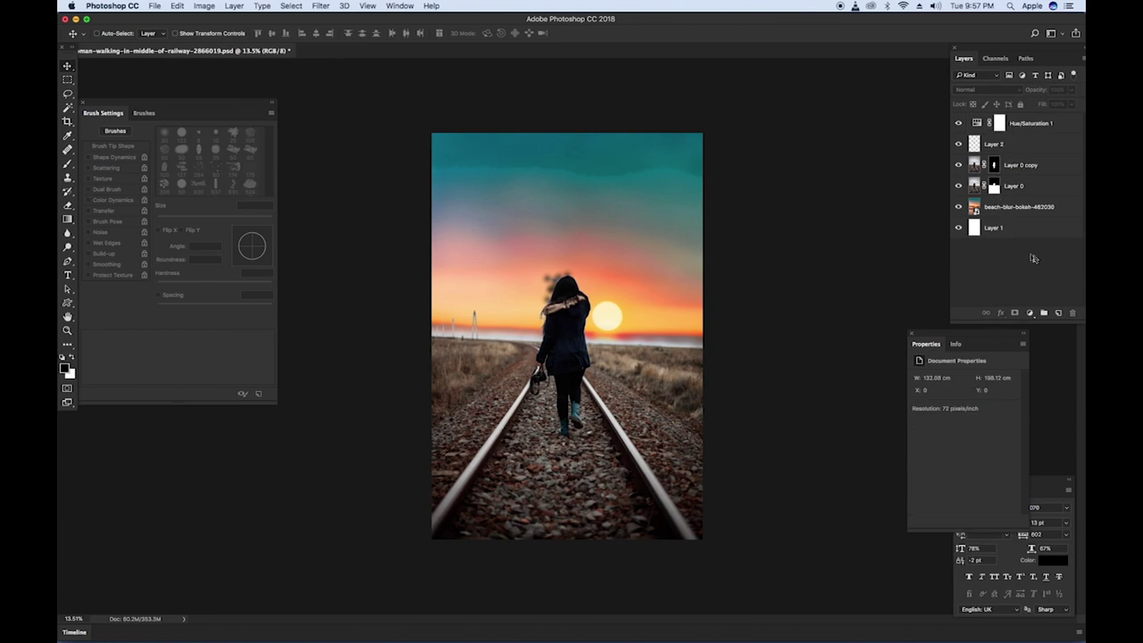
pyautogui.click(1031, 317)
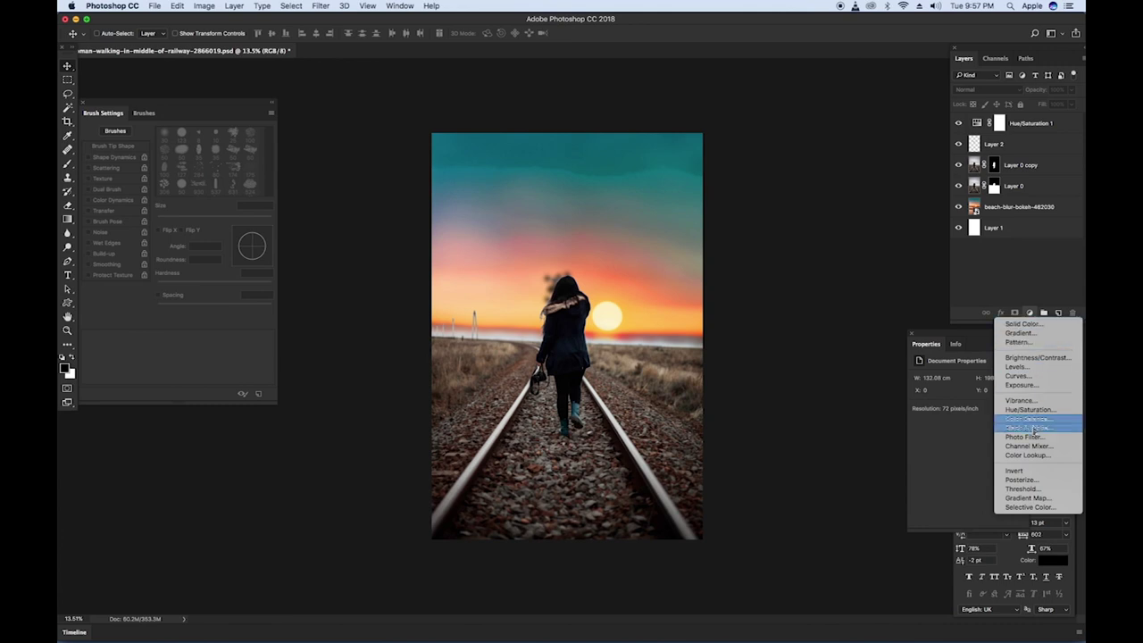
pyautogui.click(1021, 285)
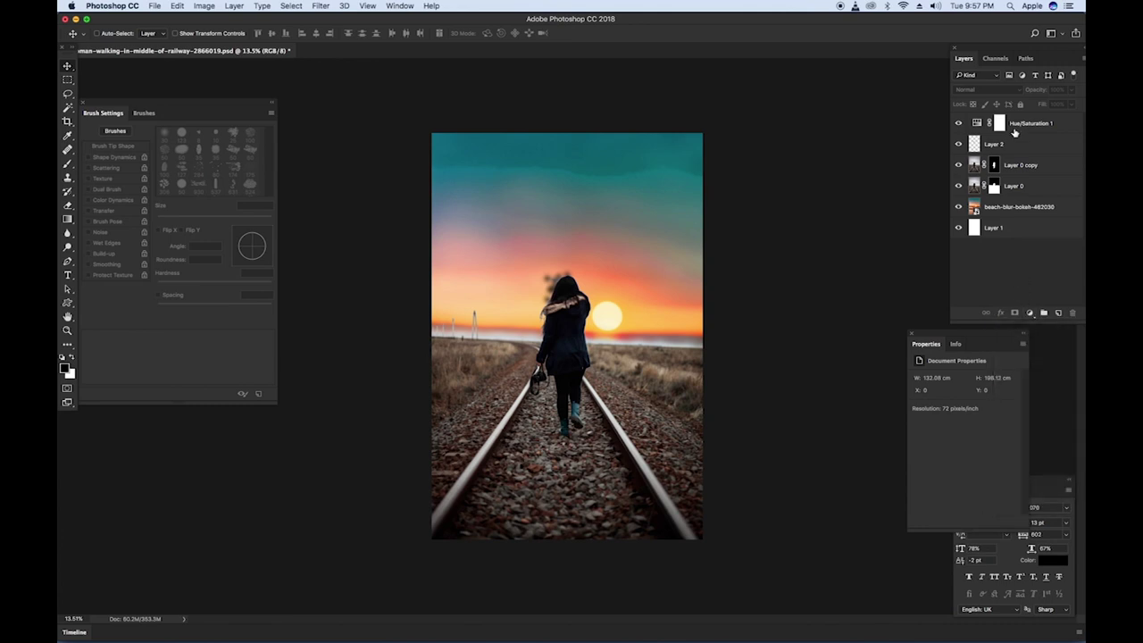
pyautogui.press('super+z')
# Step: Add a Color Balance adjustment with Yellow-Blue at -13 above Layer 2, and a Levels adjustment with input levels 8 and 222 above it
pyautogui.click(1031, 316)
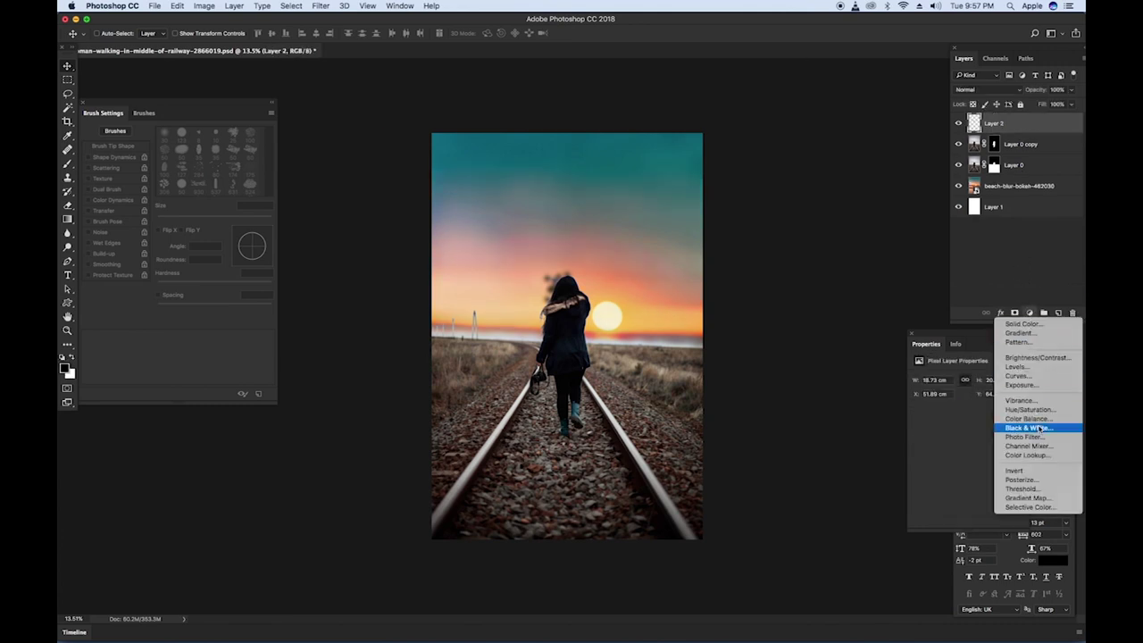
pyautogui.click(1040, 420)
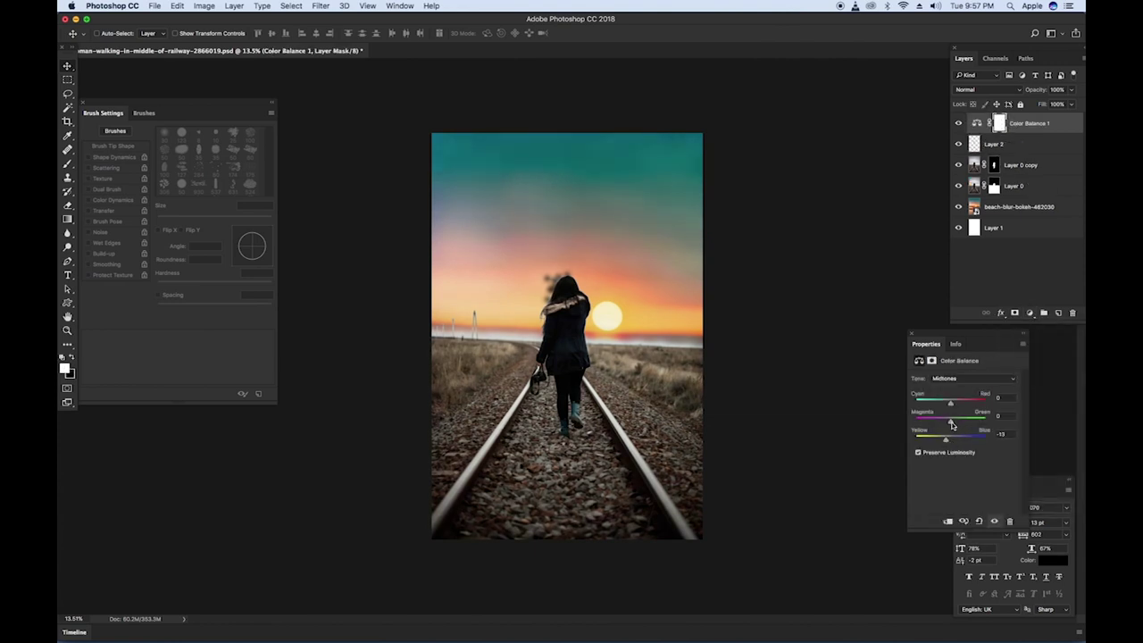
pyautogui.click(1030, 314)
pyautogui.click(1030, 367)
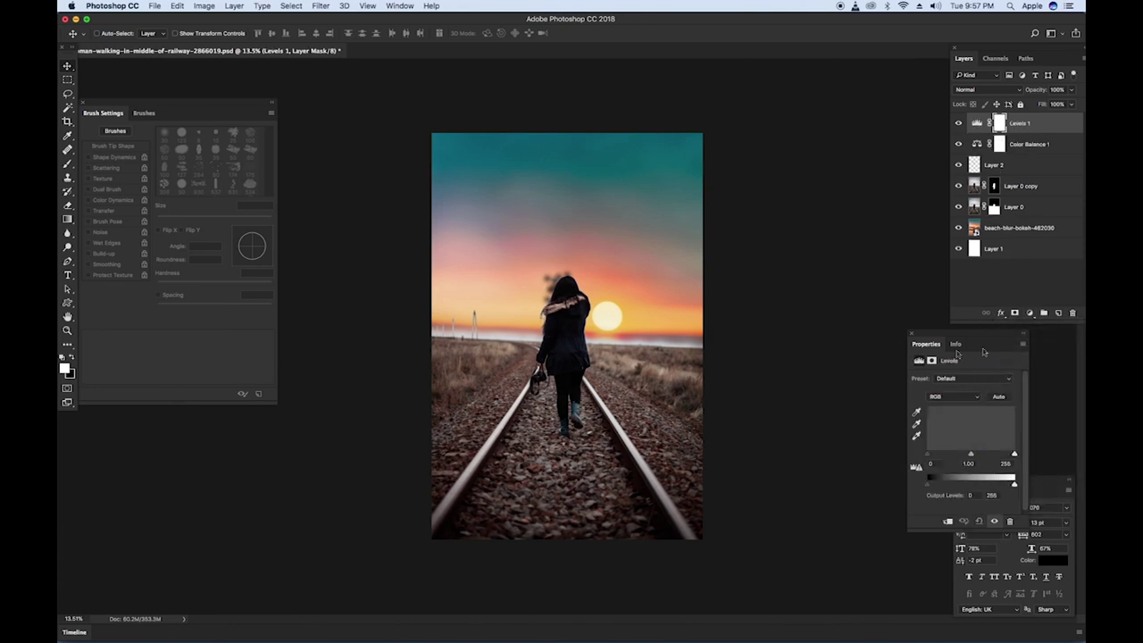
pyautogui.moveTo(1013, 455); pyautogui.dragTo(1005, 457)
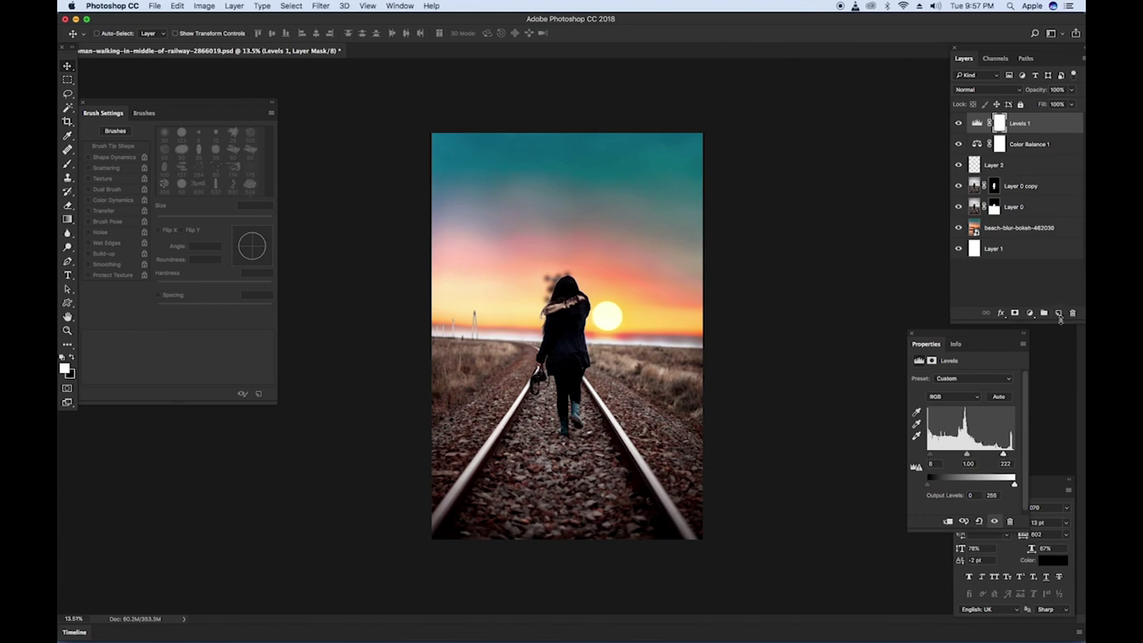
# Step: Create a layer above Levels 1 and prepare a large soft brush in the sky's sampled yellow at 100% opacity, without Shape Dynamics and Scattering
pyautogui.click(1058, 314)
pyautogui.press('b')
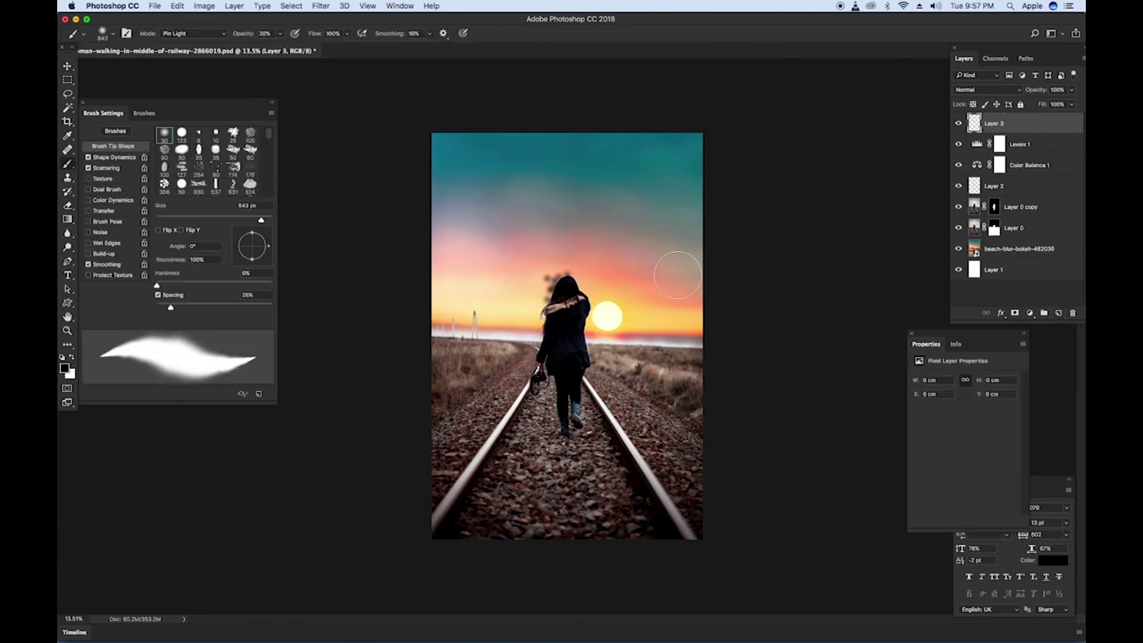
pyautogui.keyDown('alt'); pyautogui.click(631, 314); pyautogui.keyUp('alt')
pyautogui.moveTo(625, 312); pyautogui.dragTo(697, 315)
pyautogui.press('0')
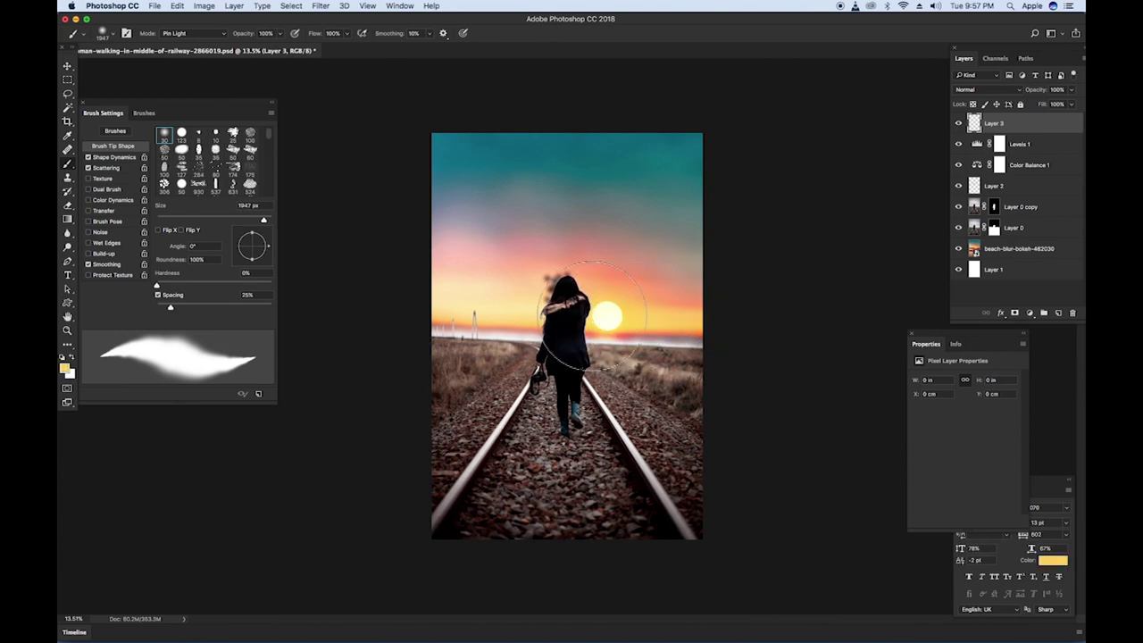
pyautogui.click(591, 314)
pyautogui.hotkey('ctrl', 'z')
pyautogui.click(88, 168)
pyautogui.click(89, 157)
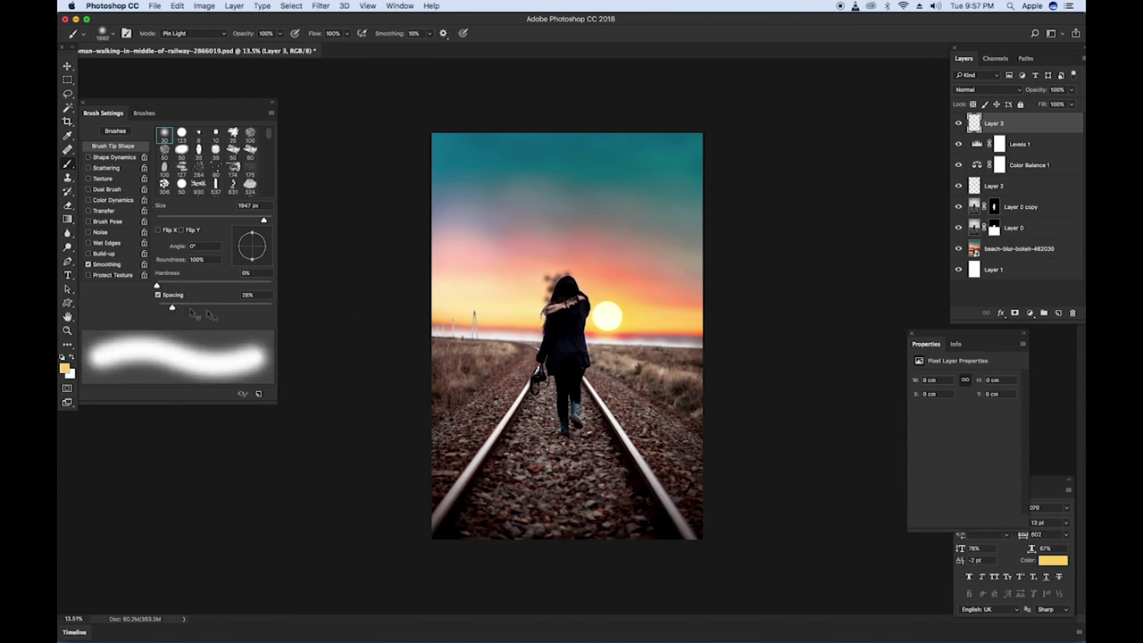
# Step: Dab a soft yellow glow over the woman and the sun on Layer 3 with a brush of about 1860 px, setting the layer opacity to 50%
pyautogui.press('super+equal')
pyautogui.press('super+equal')
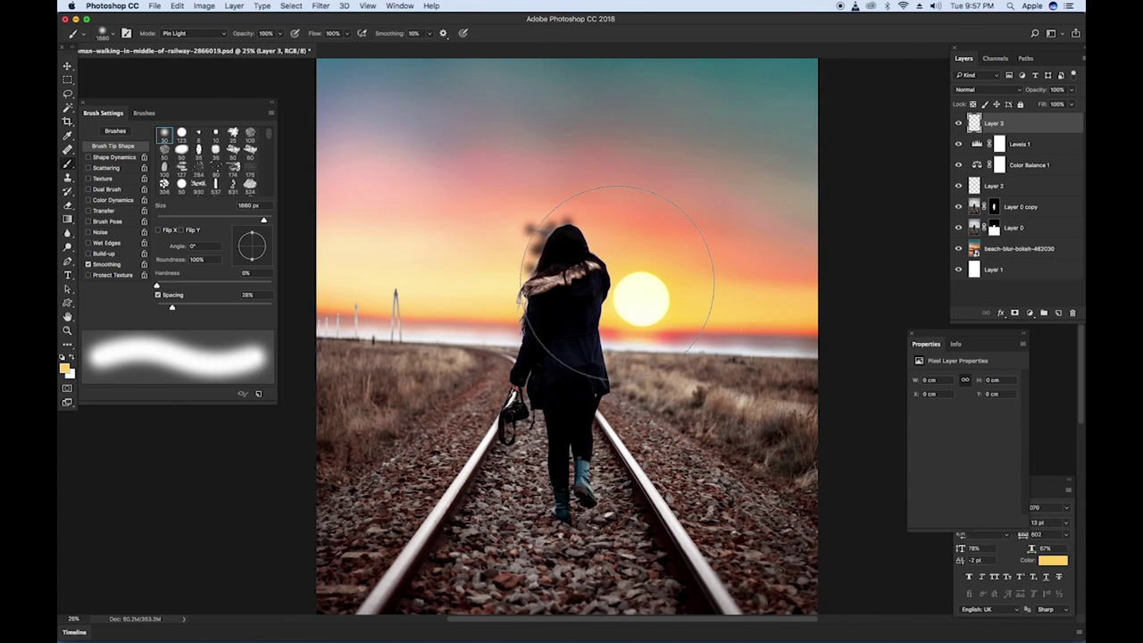
pyautogui.click(616, 285)
pyautogui.press('v')
pyautogui.press('5')
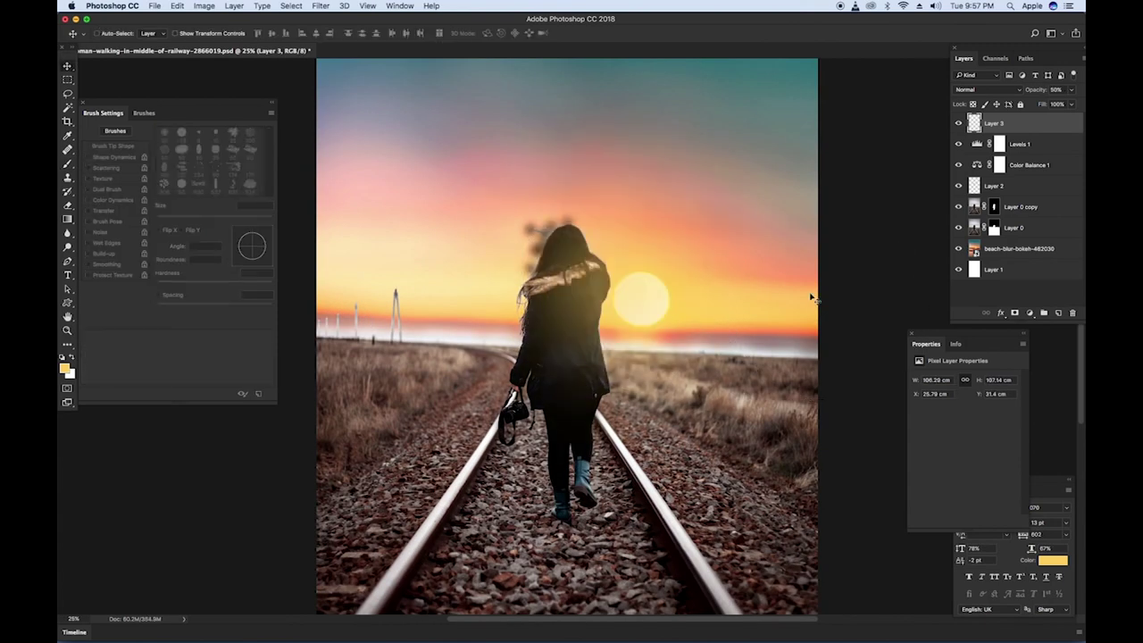
pyautogui.press('b')
pyautogui.click(611, 320)
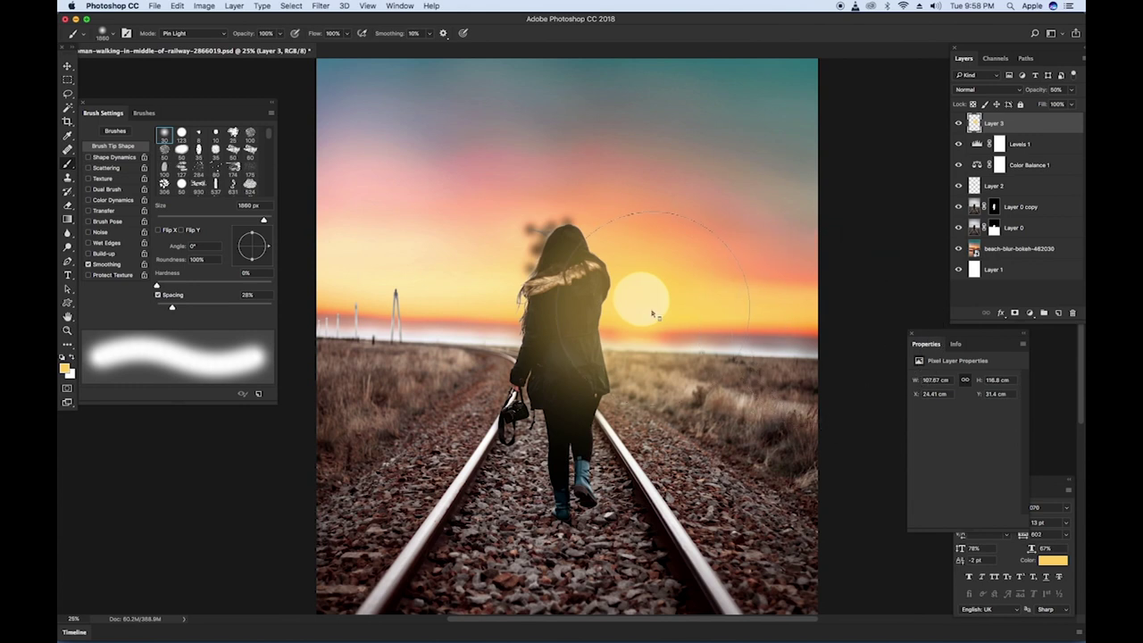
# Step: Add a white glow over the sun on a new layer with a soft brush of 640 px
pyautogui.moveTo(652, 314); pyautogui.dragTo(623, 300)
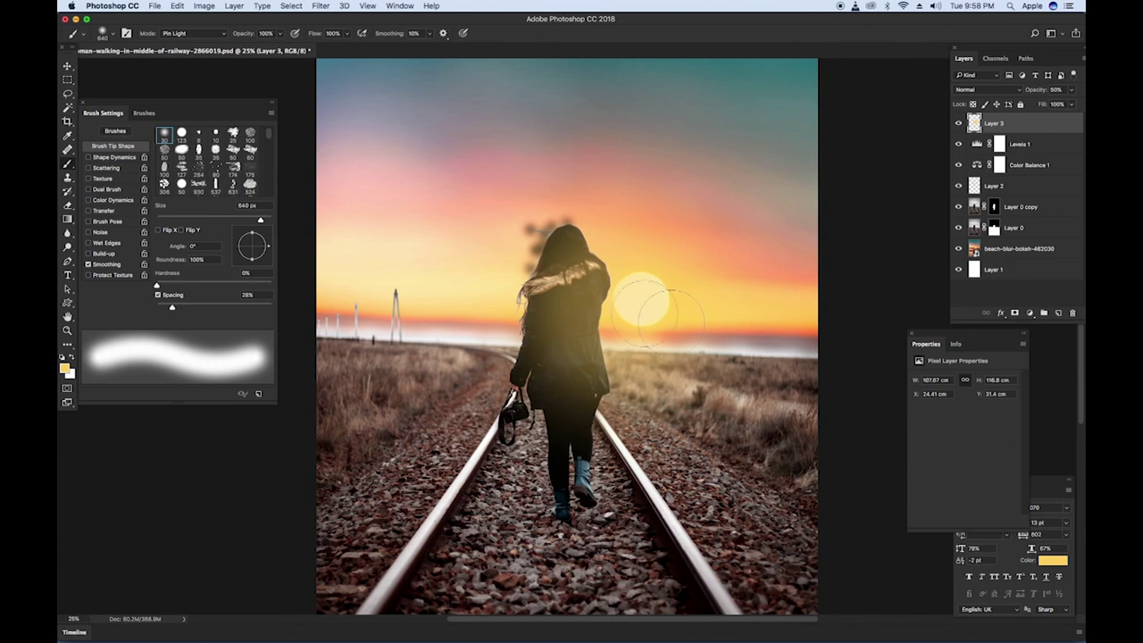
pyautogui.click(1059, 314)
pyautogui.press('x')
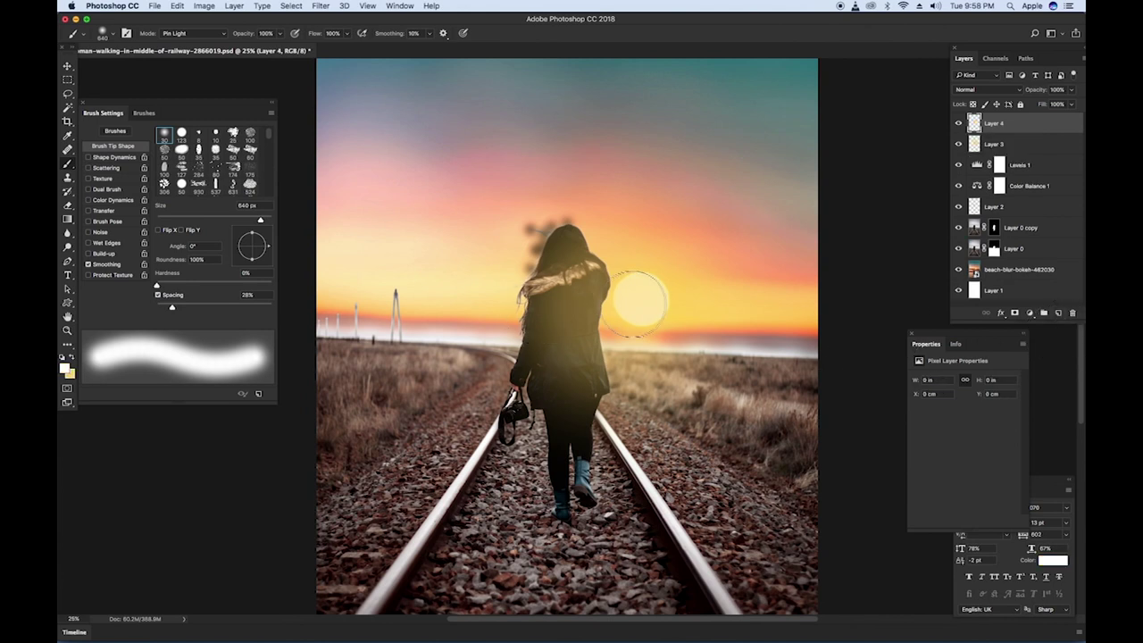
pyautogui.click(638, 302)
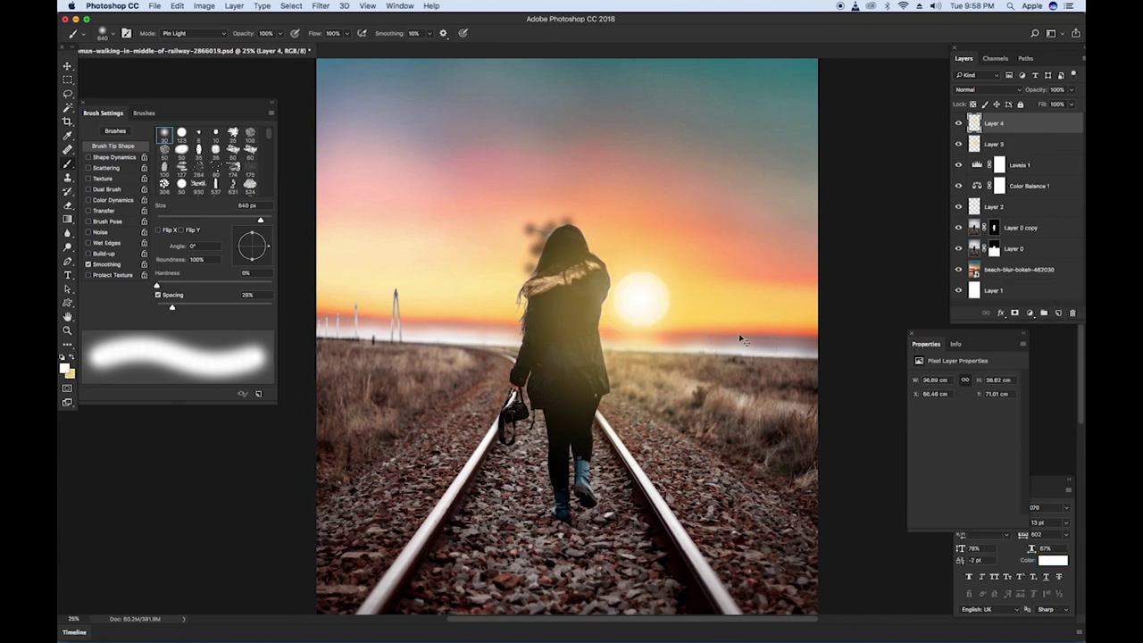
# Step: Create an empty layer above Layer 4 and activate the Gradient Tool for the foreground darkening
pyautogui.press('super+0')
pyautogui.scroll(-1, 697, 302)
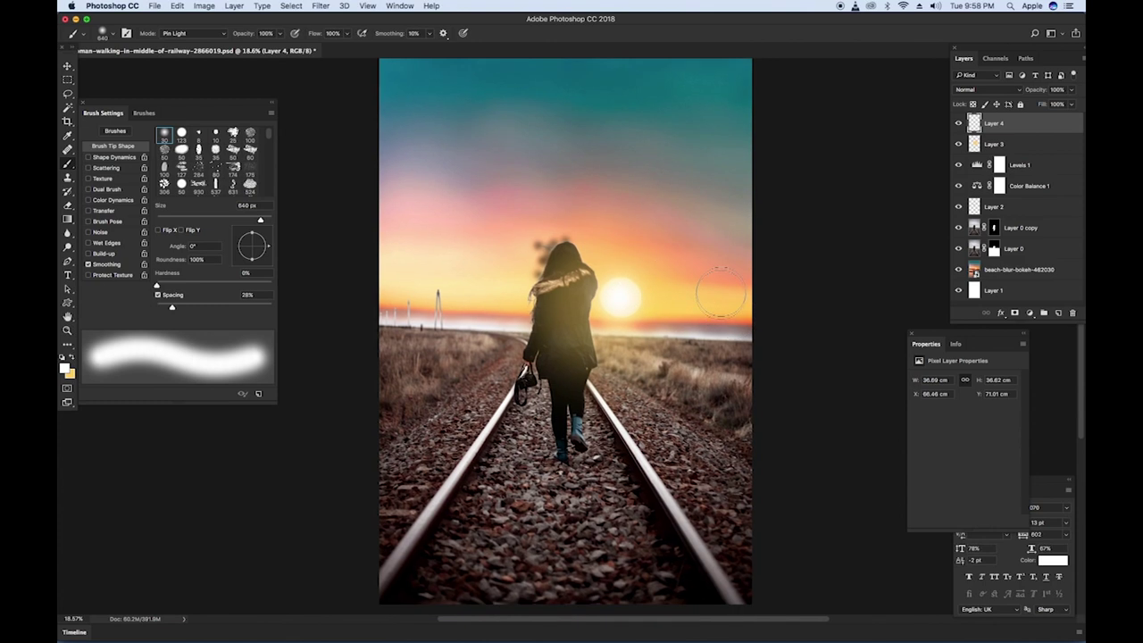
pyautogui.click(1058, 313)
pyautogui.press('v')
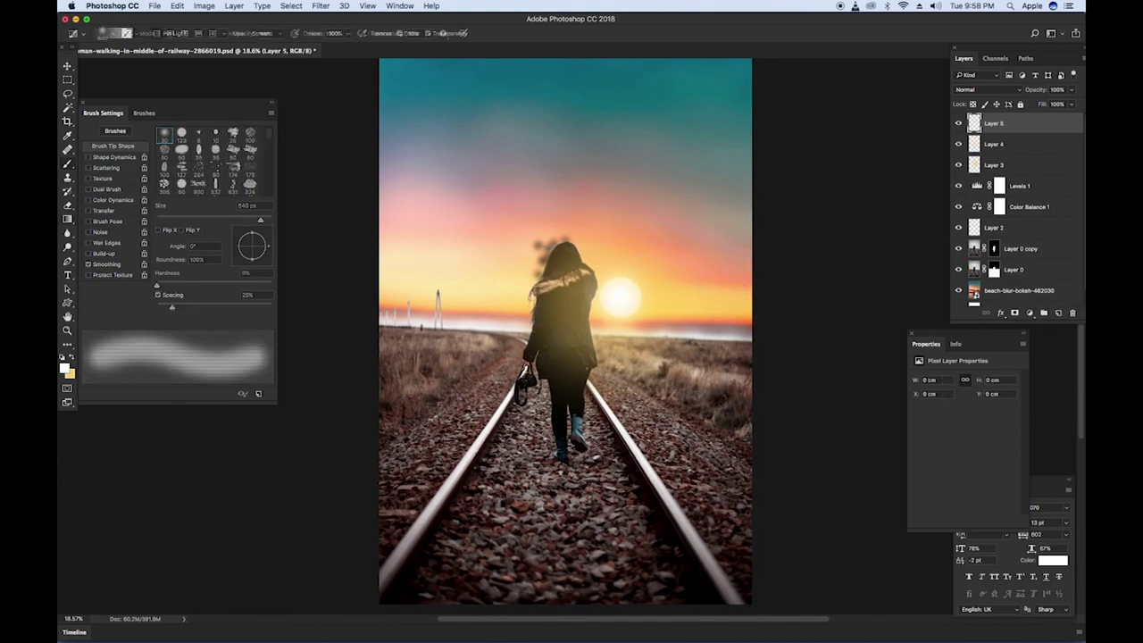
pyautogui.scroll(-4, 597, 353)
pyautogui.rightClick(66, 221)
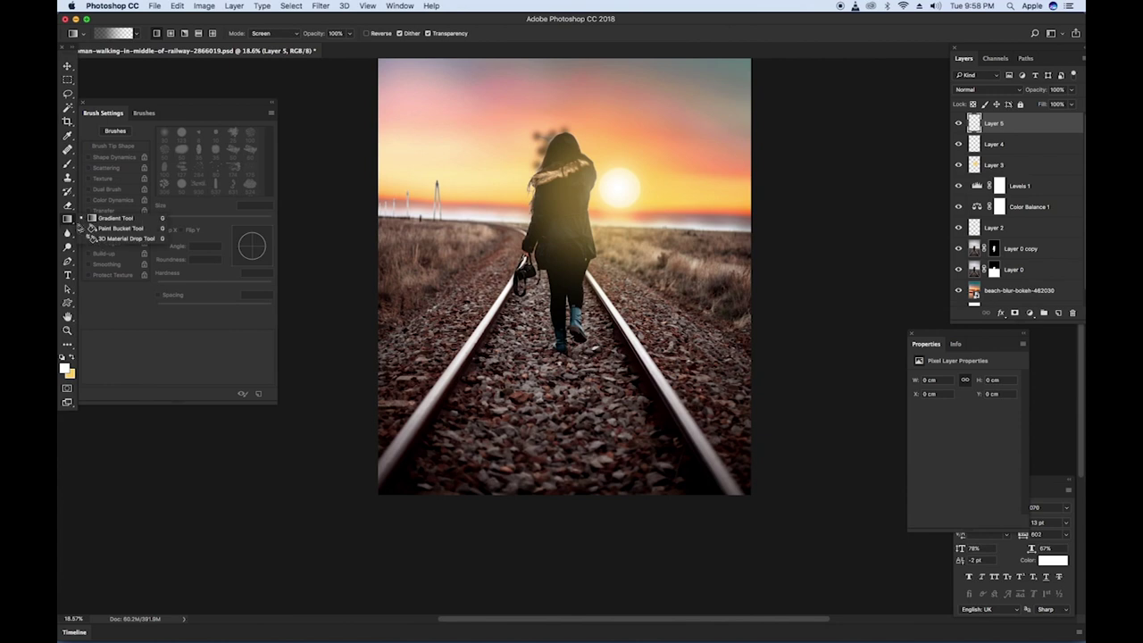
pyautogui.click(70, 222)
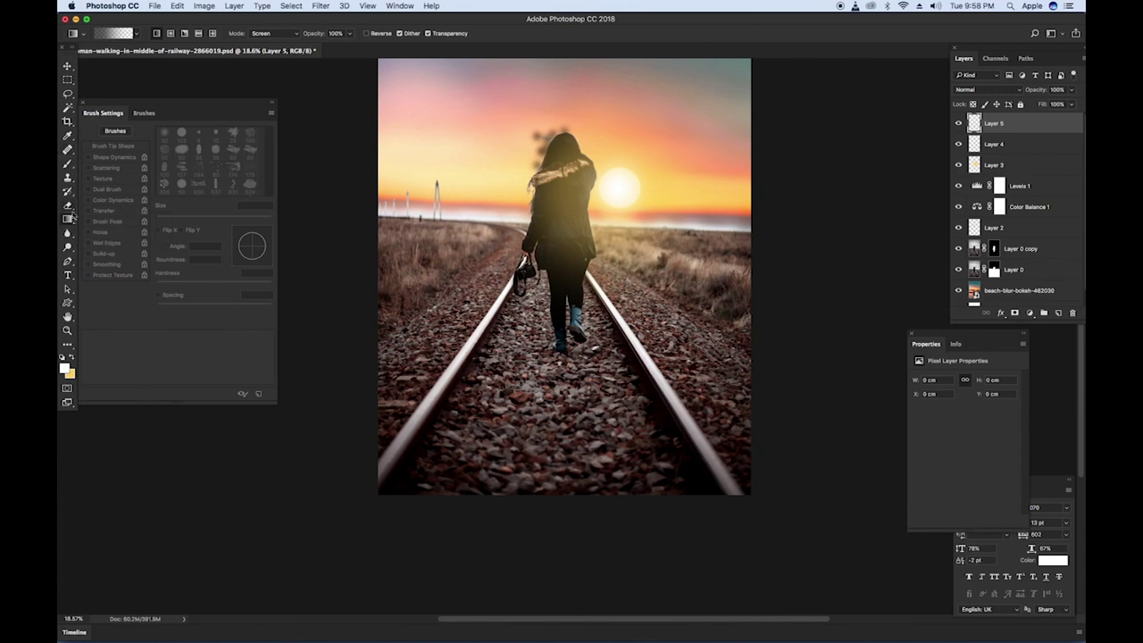
# Step: Undo a trial white gradient and darken the lower railway on Layer 5 with black-to-transparent linear gradients from the lower edge up to the woman
pyautogui.moveTo(581, 510); pyautogui.dragTo(575, 266)
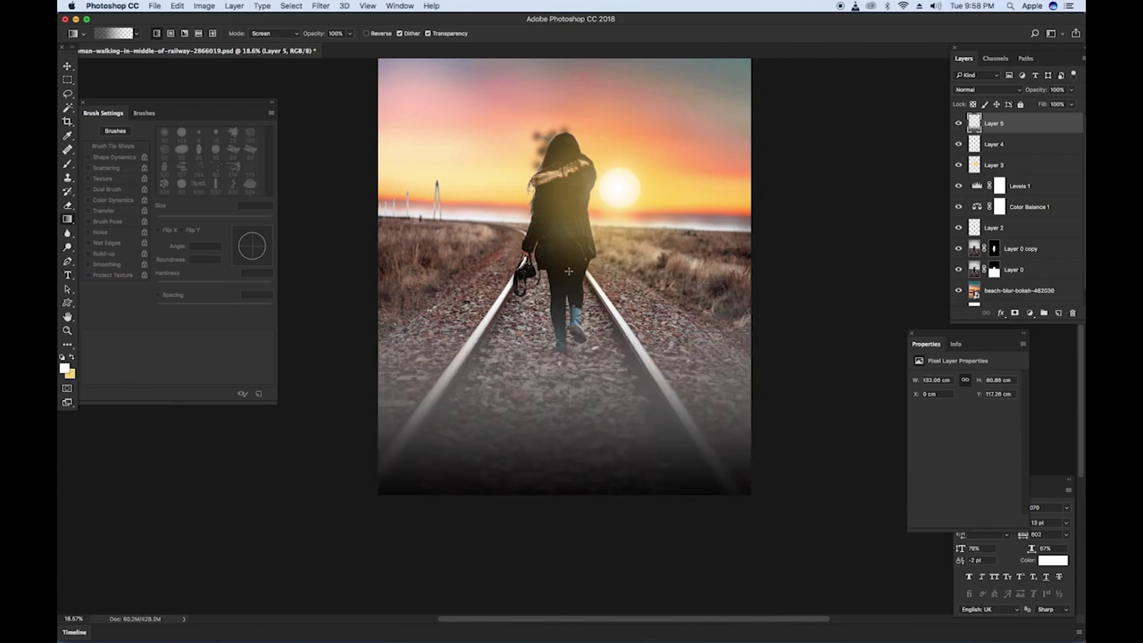
pyautogui.press('super+z')
pyautogui.press('x')
pyautogui.press('x')
pyautogui.moveTo(558, 535); pyautogui.dragTo(549, 278)
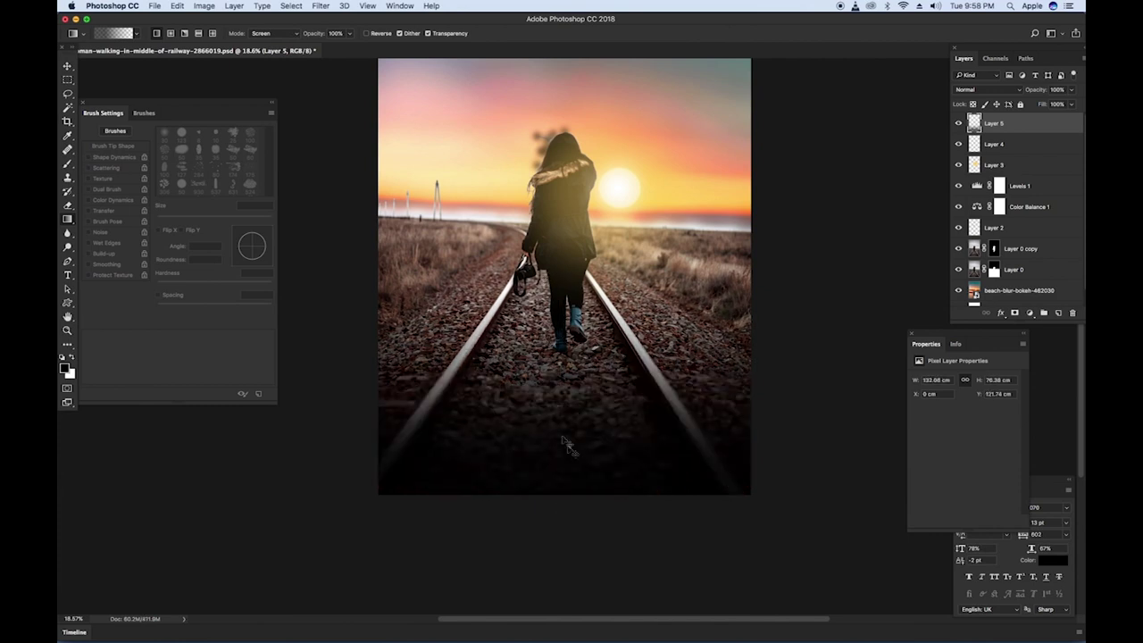
pyautogui.moveTo(585, 506); pyautogui.dragTo(560, 273)
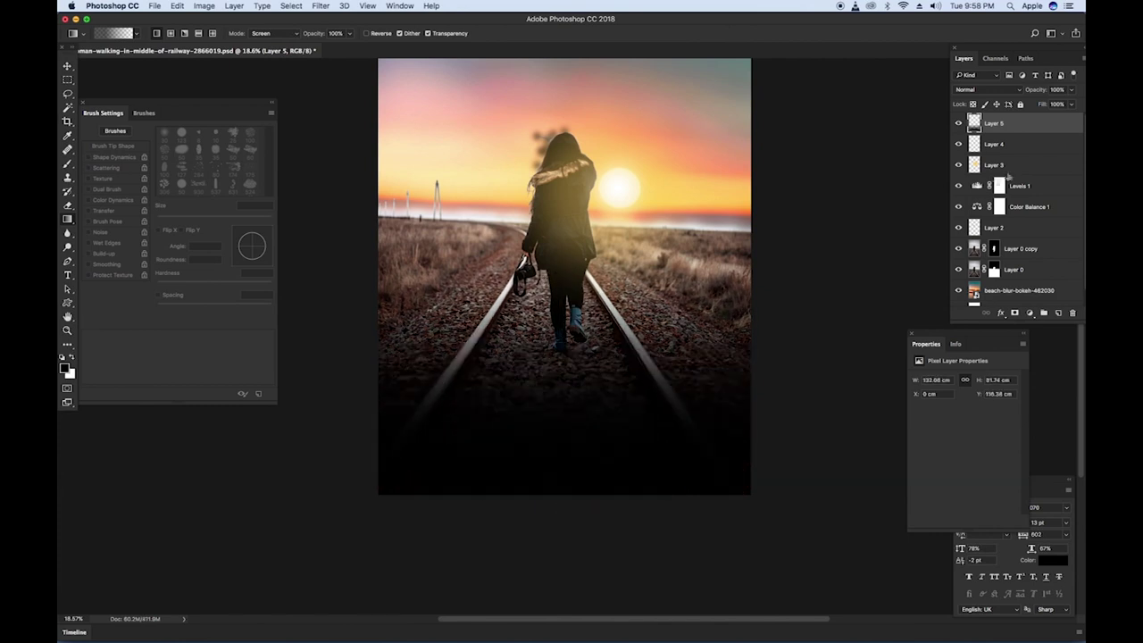
# Step: Shift the dark gradient on Layer 5 downward, then set the layer to Multiply blending at 70% opacity
pyautogui.press('v')
pyautogui.moveTo(674, 395); pyautogui.dragTo(676, 430)
pyautogui.click(983, 90)
pyautogui.click(970, 118)
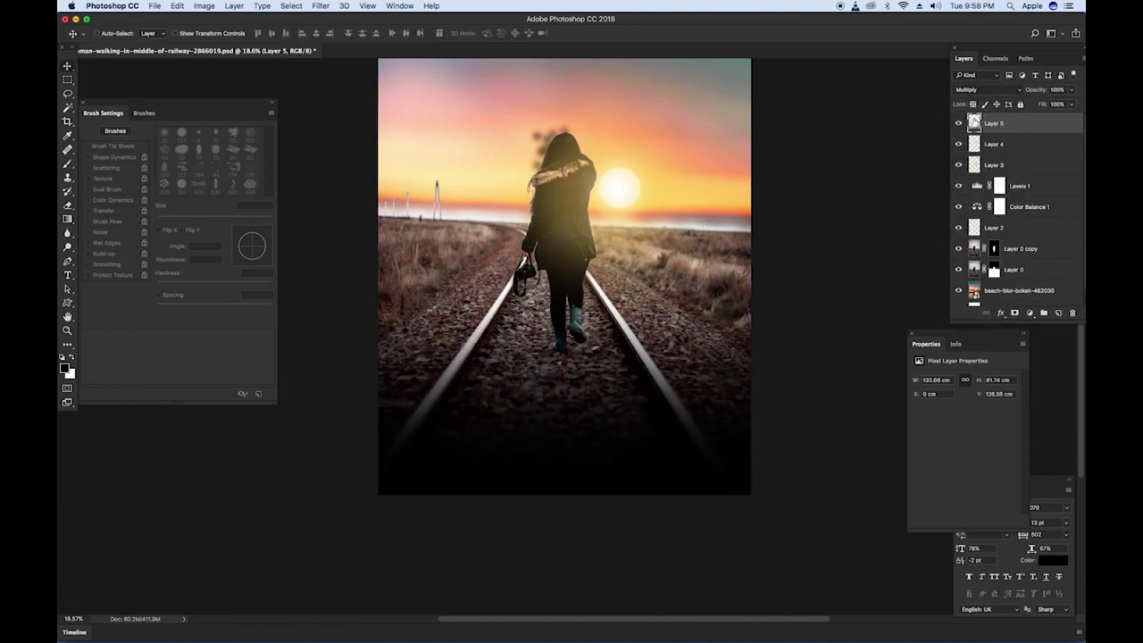
pyautogui.press('8')
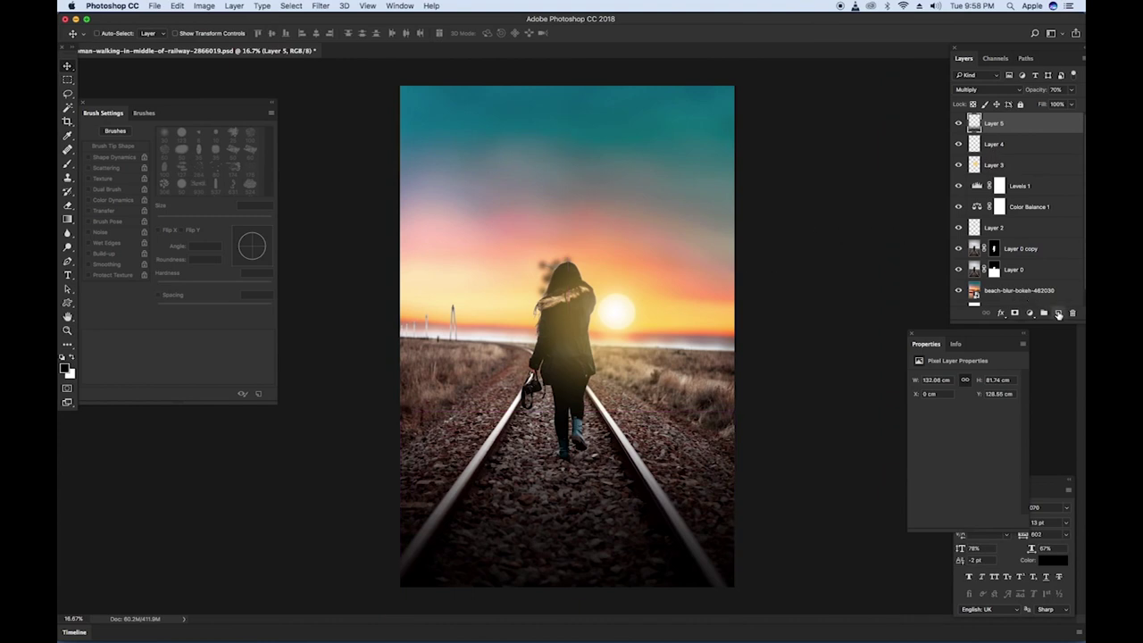
# Step: Create an empty layer above Layer 5 and set the foreground colour to dark blue #004a69
pyautogui.click(1058, 314)
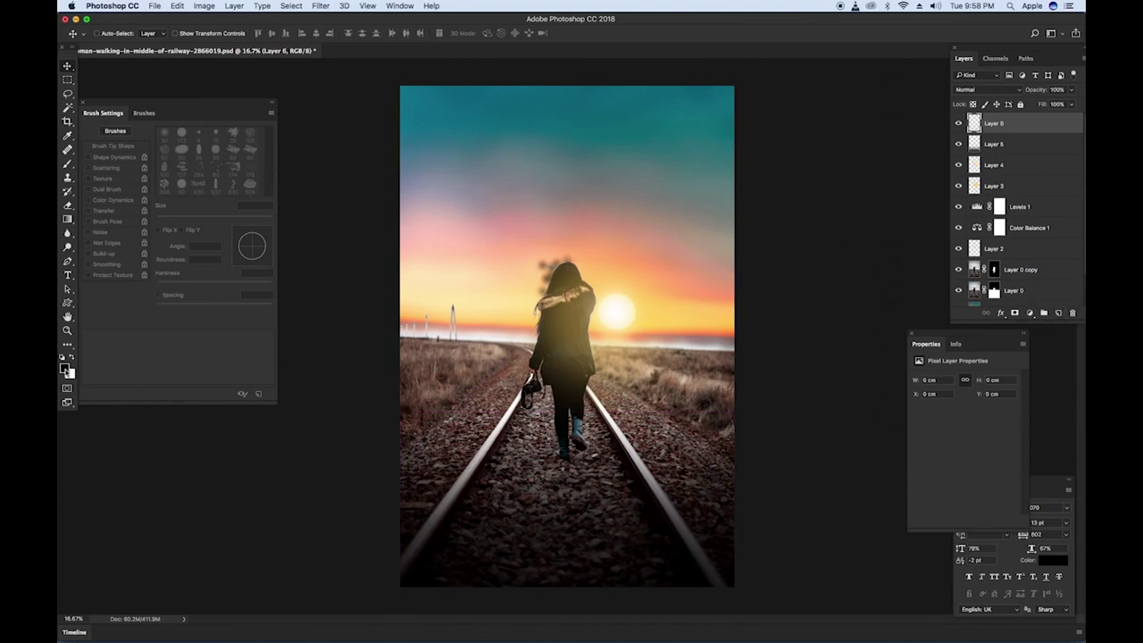
pyautogui.click(65, 367)
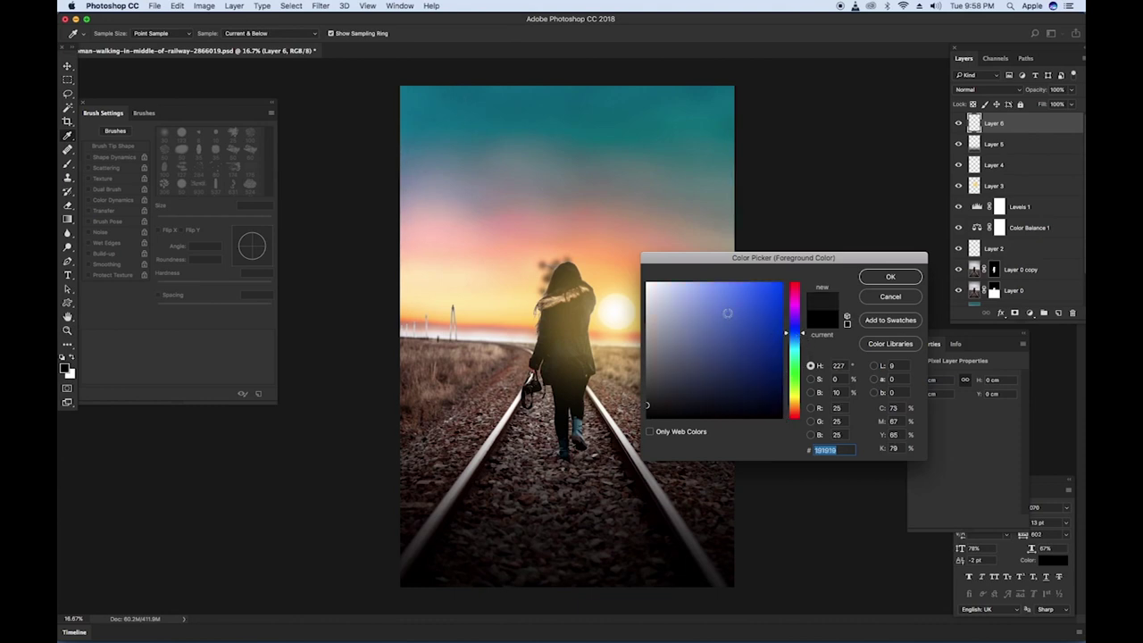
pyautogui.moveTo(803, 336); pyautogui.dragTo(782, 363)
pyautogui.click(890, 278)
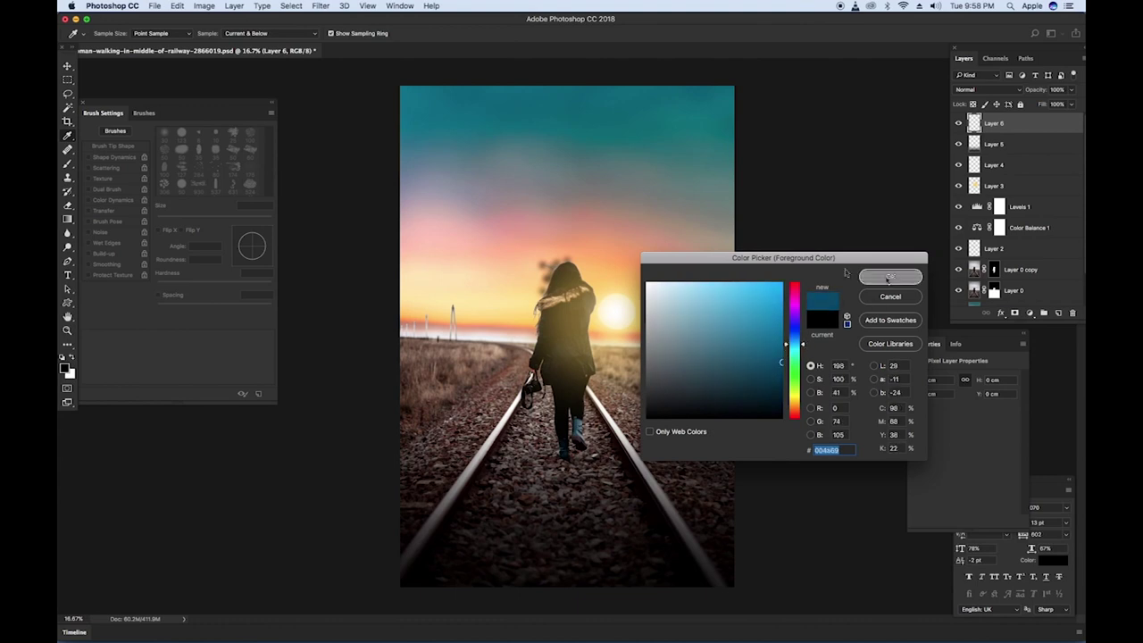
# Step: Darken the upper sky on Layer 6 with a linear gradient down to the woman's head, and set the layer opacity to 50%
pyautogui.press('g')
pyautogui.moveTo(602, 74); pyautogui.dragTo(602, 225)
pyautogui.press('cmd+z')
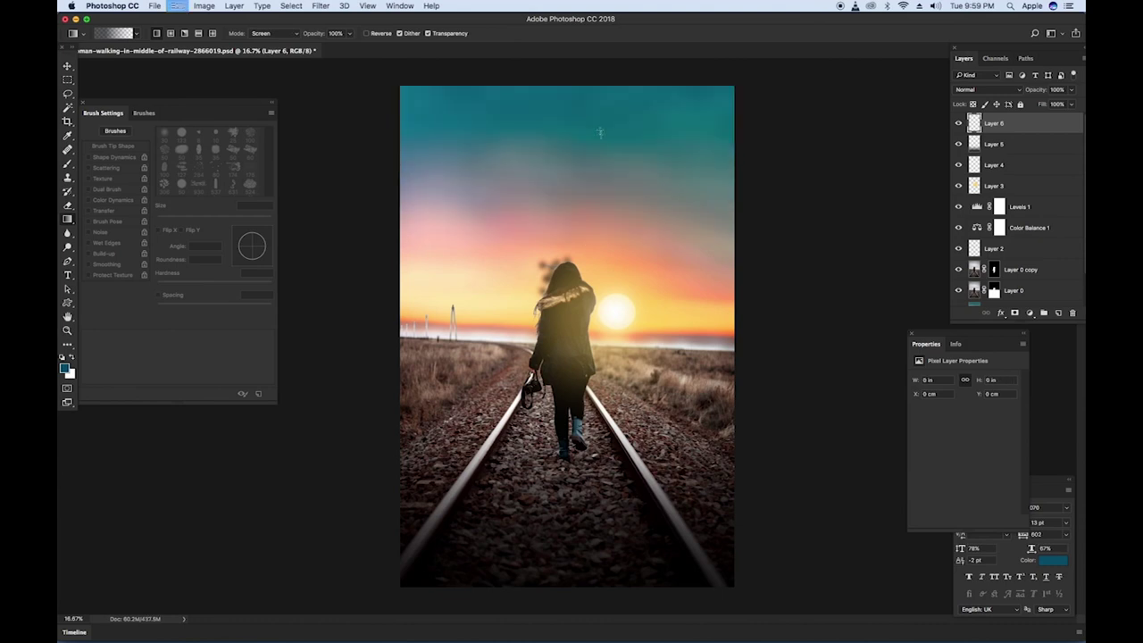
pyautogui.moveTo(587, 77); pyautogui.dragTo(589, 286)
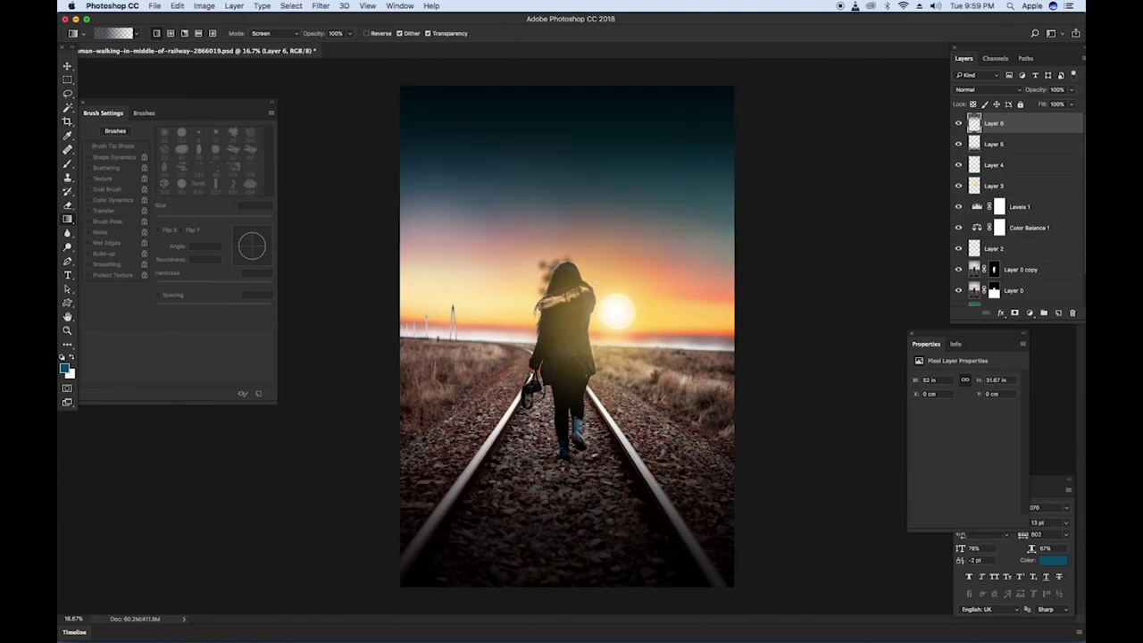
pyautogui.press('v')
pyautogui.press('8')
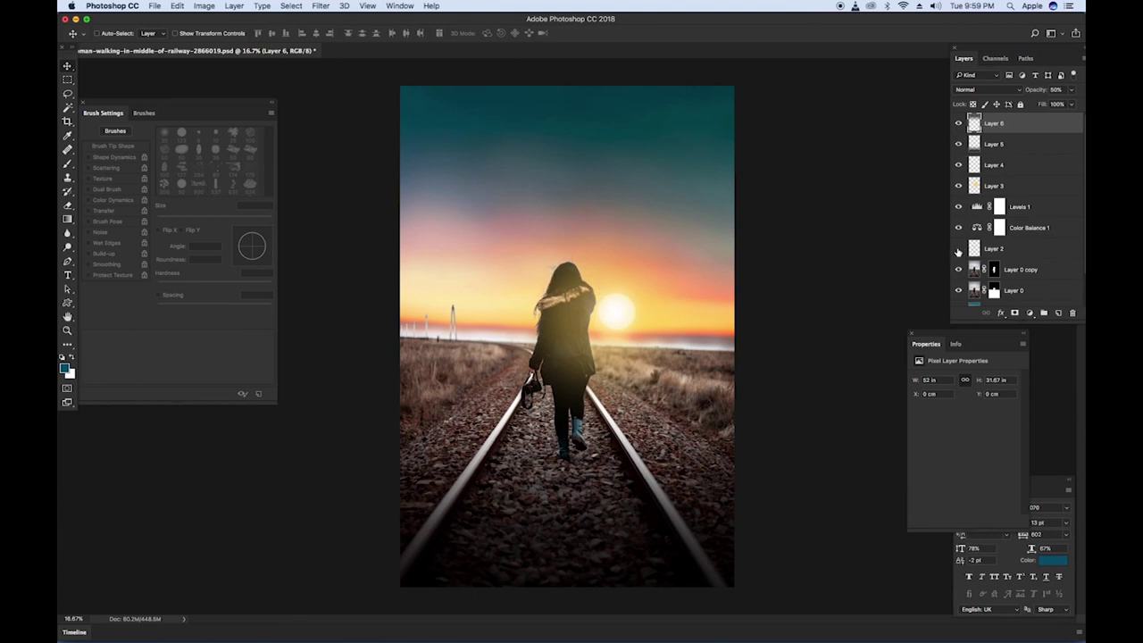
# Step: Clip Layer 2 to Layer 0 copy and check the composite around the woman with the panels hidden
pyautogui.keyDown('alt'); pyautogui.click(986, 259); pyautogui.keyUp('alt')
pyautogui.press('z')
pyautogui.moveTo(396, 98); pyautogui.dragTo(790, 393)
pyautogui.press('Tab')
pyautogui.scroll(-4, 713, 300)
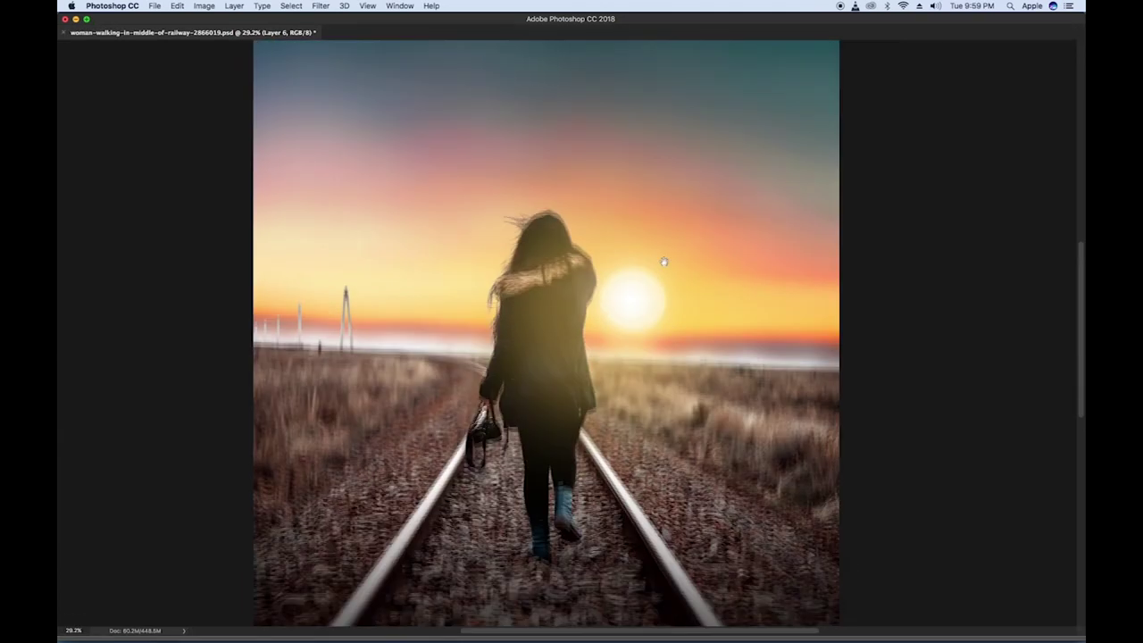
pyautogui.press('super+minus')
pyautogui.press('super+minus')
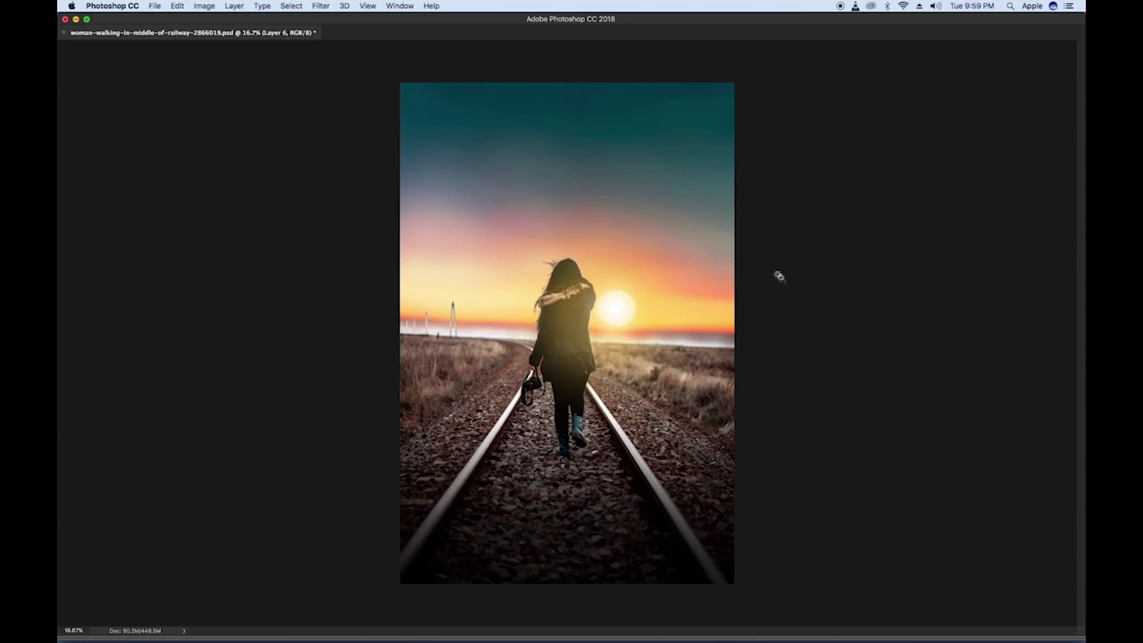
pyautogui.press('Tab')
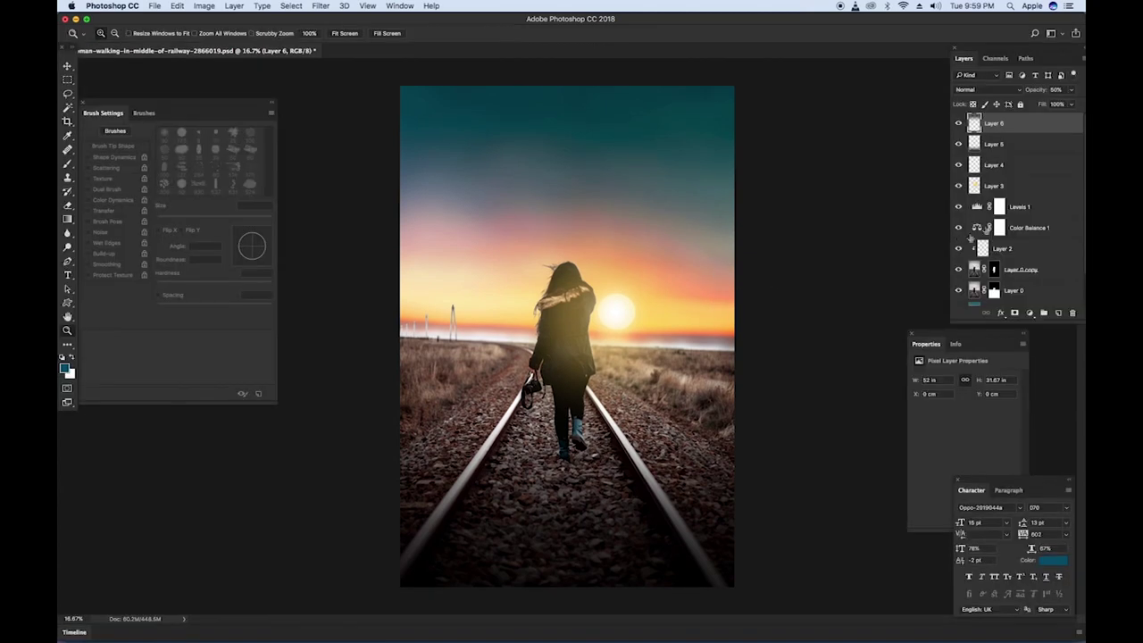
# Step: Add a Levels adjustment above Layer 6 with input black at 16 and input white at 246
pyautogui.click(1030, 313)
pyautogui.click(1036, 367)
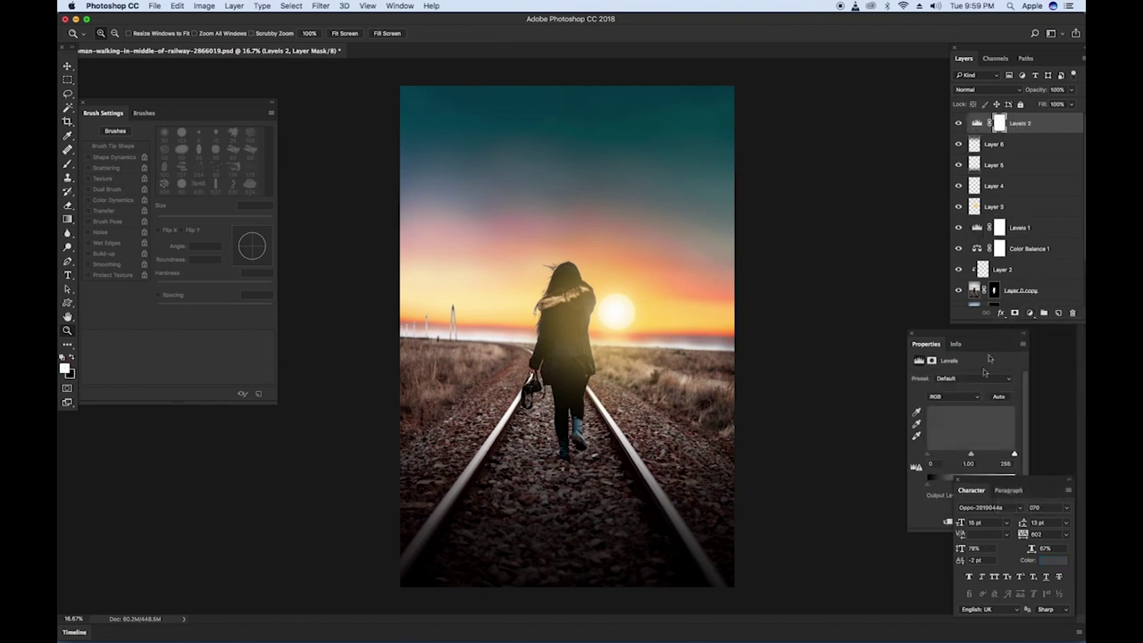
pyautogui.moveTo(932, 459); pyautogui.dragTo(938, 458)
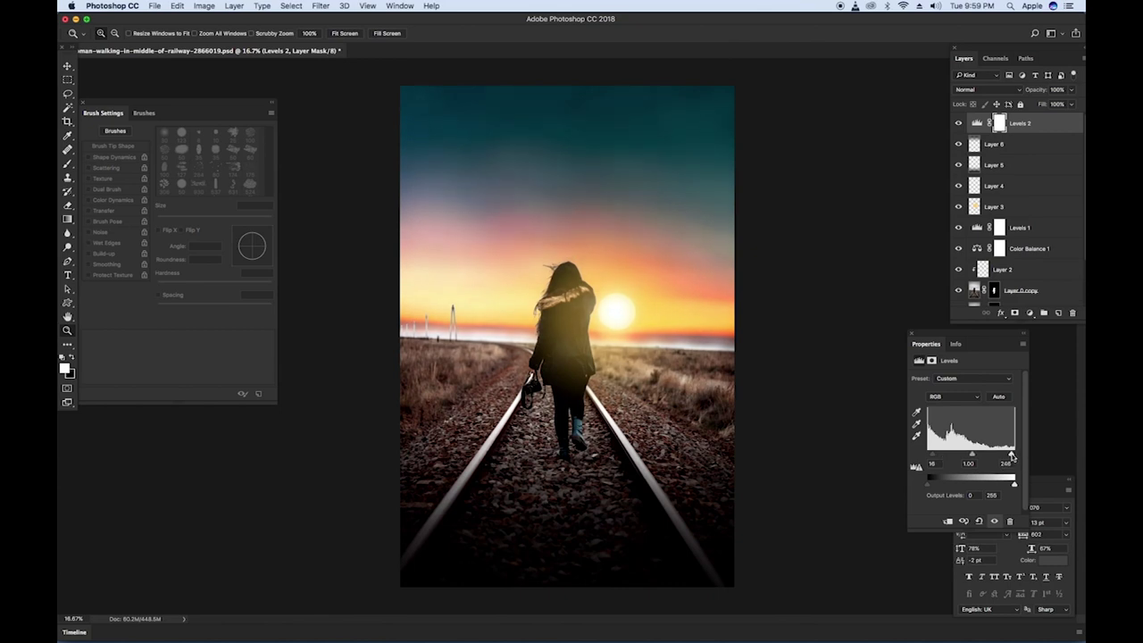
# Step: Add a Color Balance adjustment above Levels 2 with midtones at Cyan-Red +13 and Yellow-Blue -24
pyautogui.click(1030, 314)
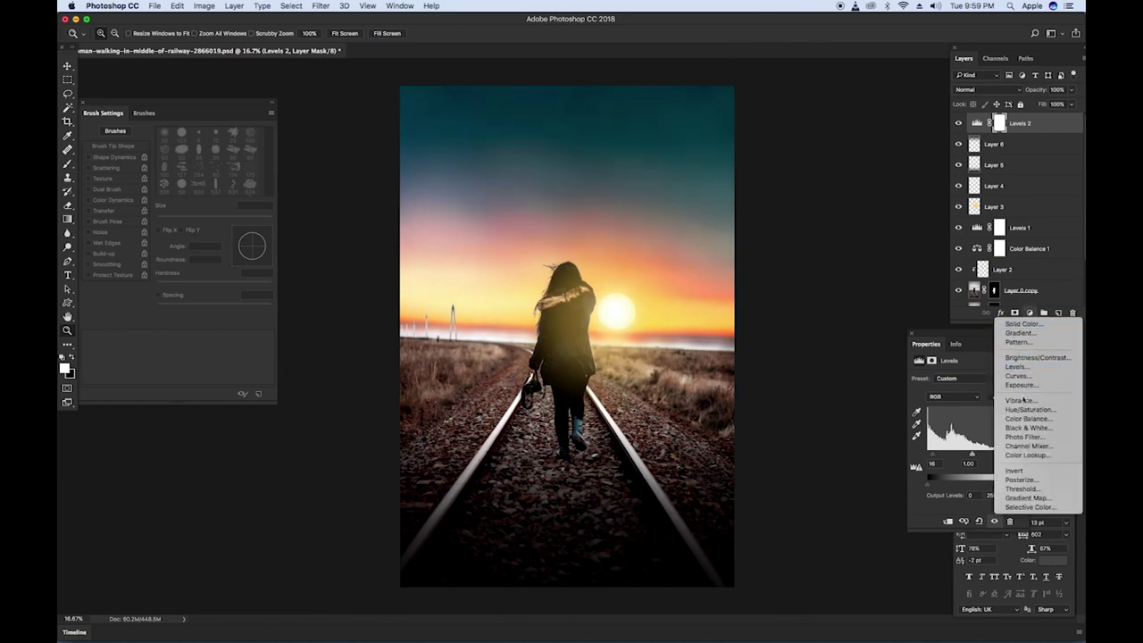
pyautogui.click(1027, 419)
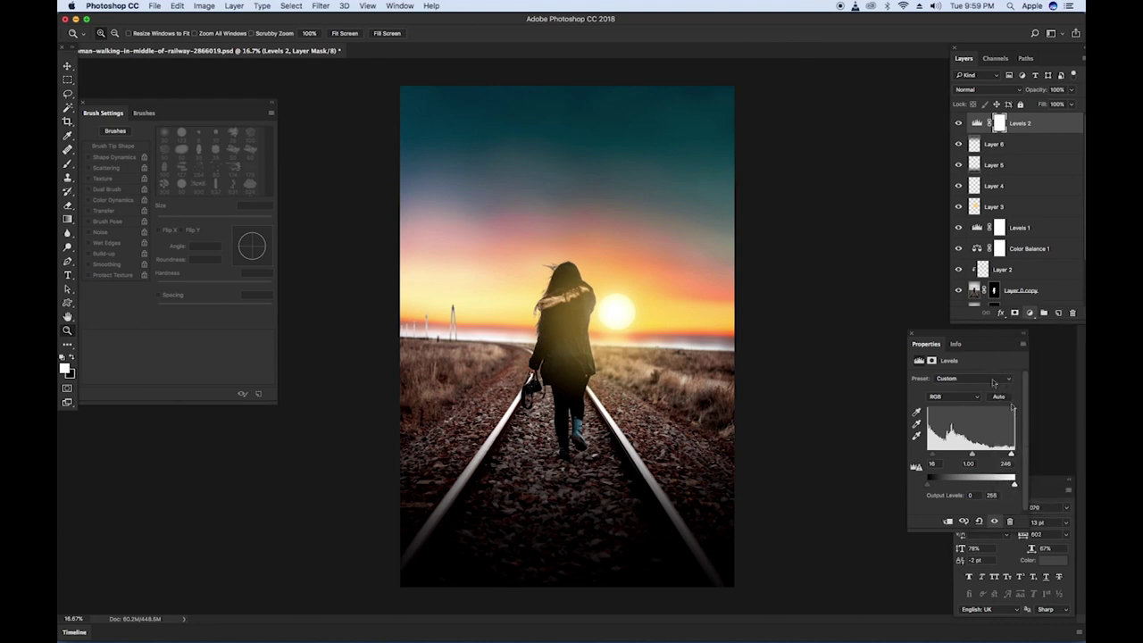
pyautogui.click(845, 328)
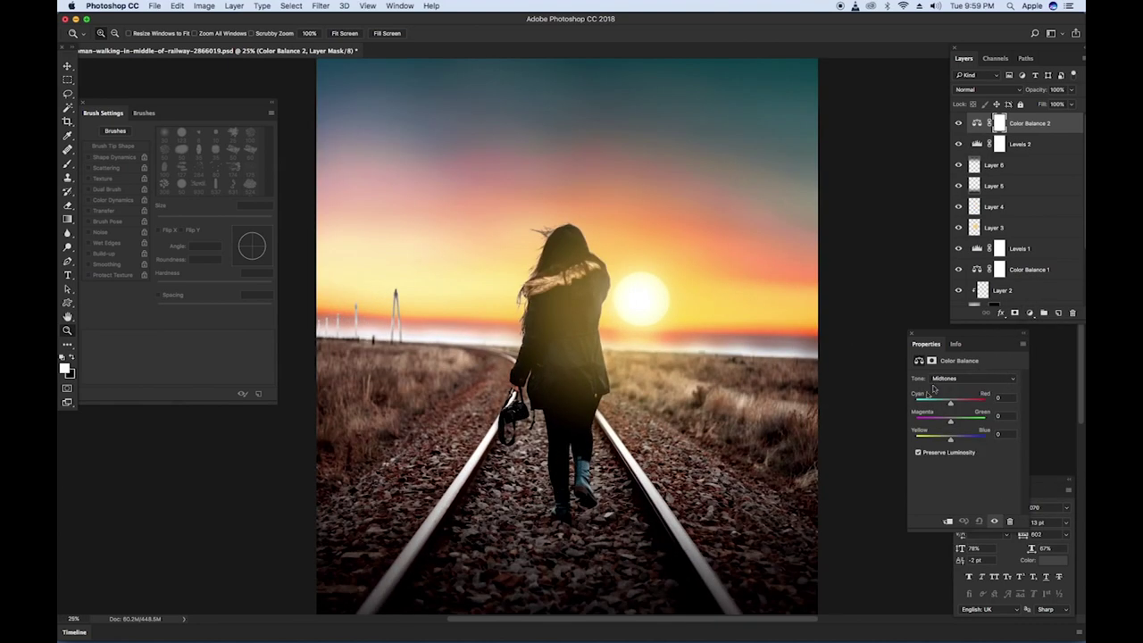
pyautogui.moveTo(951, 407); pyautogui.dragTo(954, 406)
# Step: Switch to Finder and open close-up-photo-of-mobile-phone-1786433.jpg from the images folder in Photoshop
pyautogui.press('super+Tab')
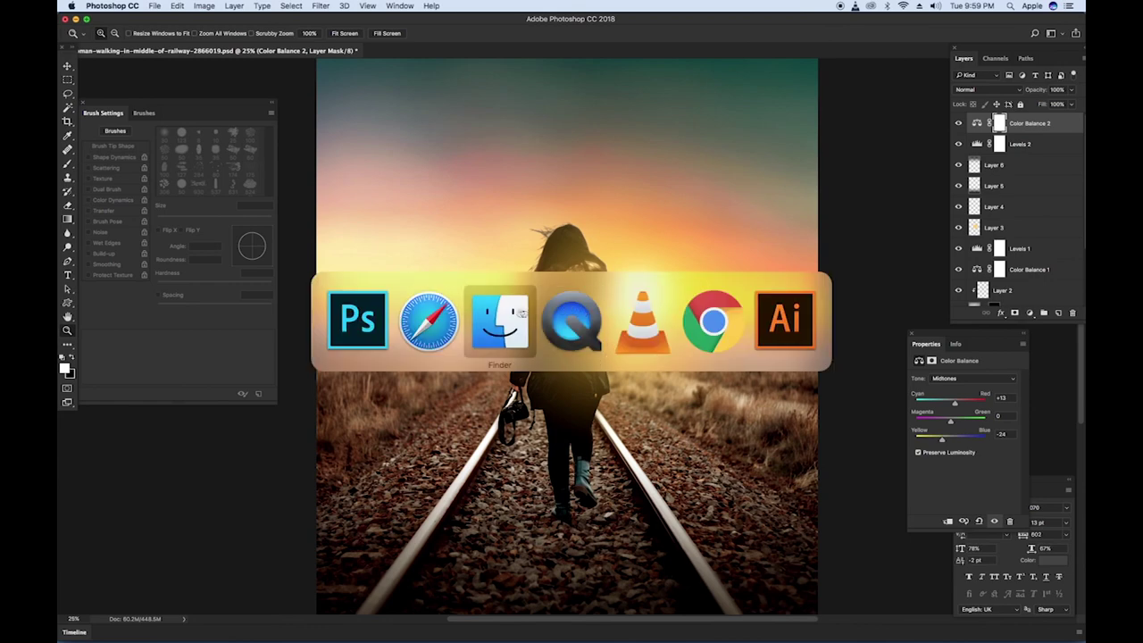
pyautogui.click(498, 314)
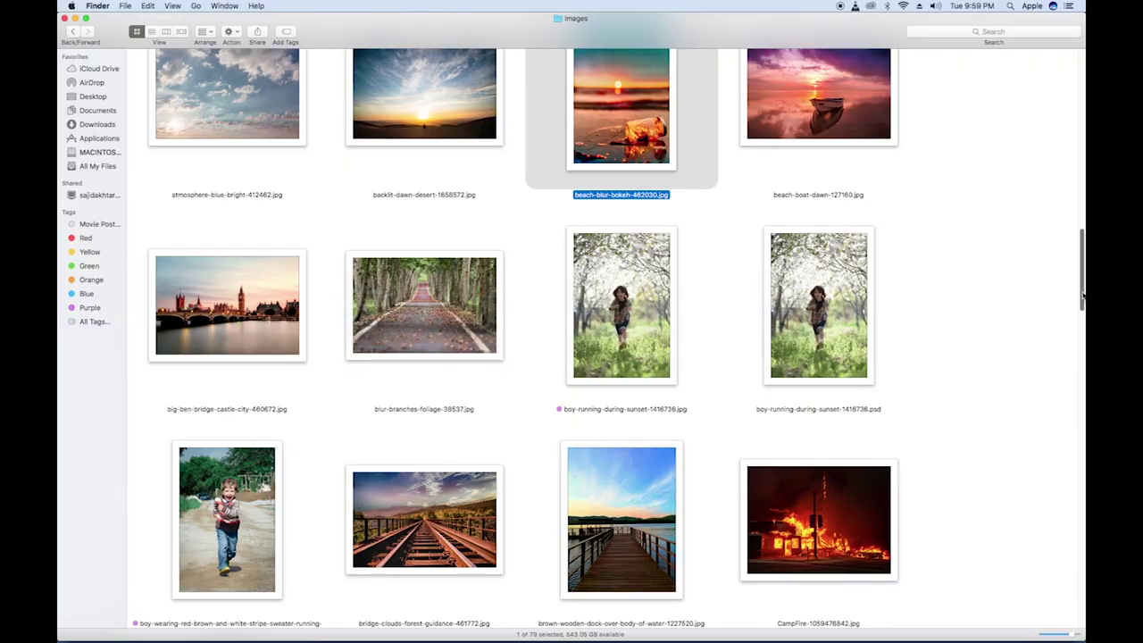
pyautogui.scroll(-10, 308, 172)
pyautogui.moveTo(254, 162); pyautogui.dragTo(557, 630)
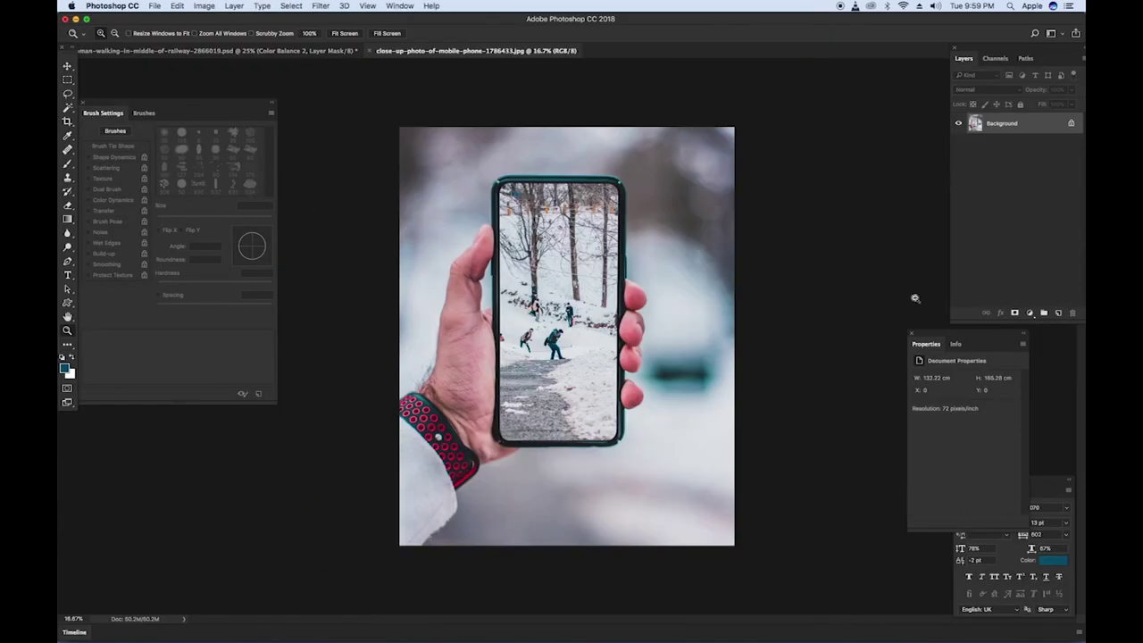
# Step: Load Path 1 as a selection, copy the hand and phone frame, and paste them into the railway document as the uppermost layer
pyautogui.click(1027, 59)
pyautogui.click(976, 78)
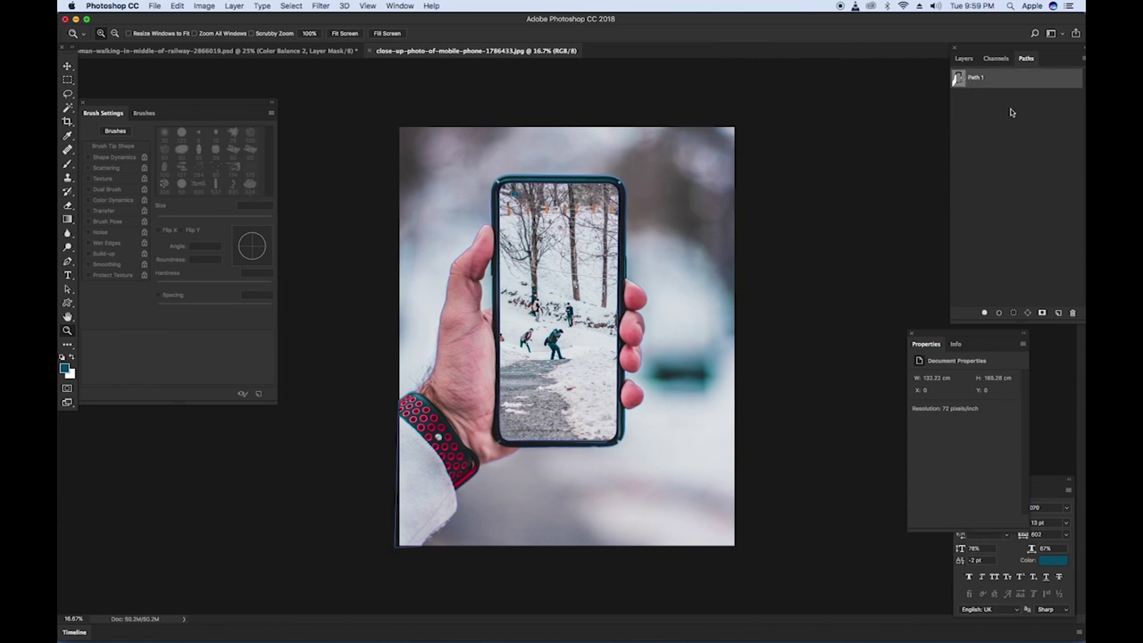
pyautogui.press('super+Return')
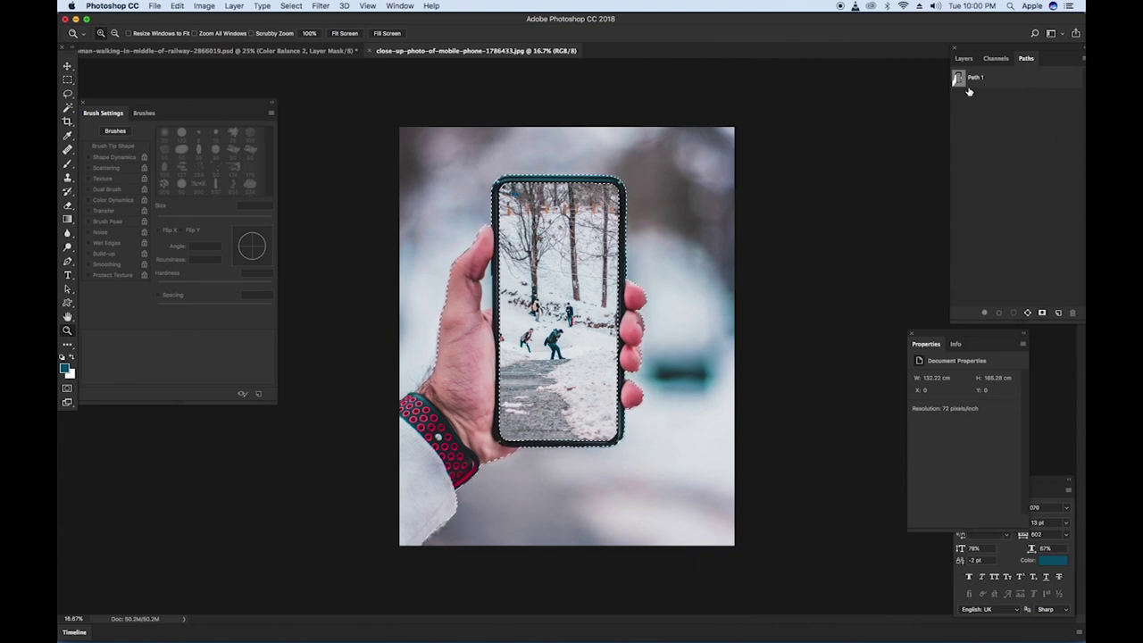
pyautogui.press('super+plus')
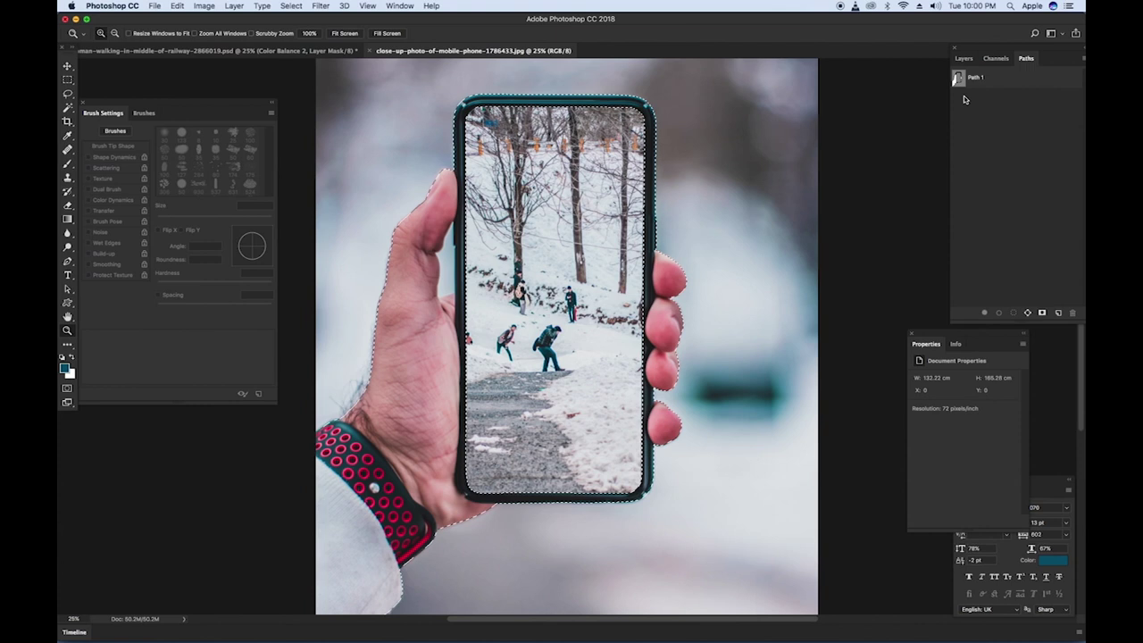
pyautogui.click(295, 53)
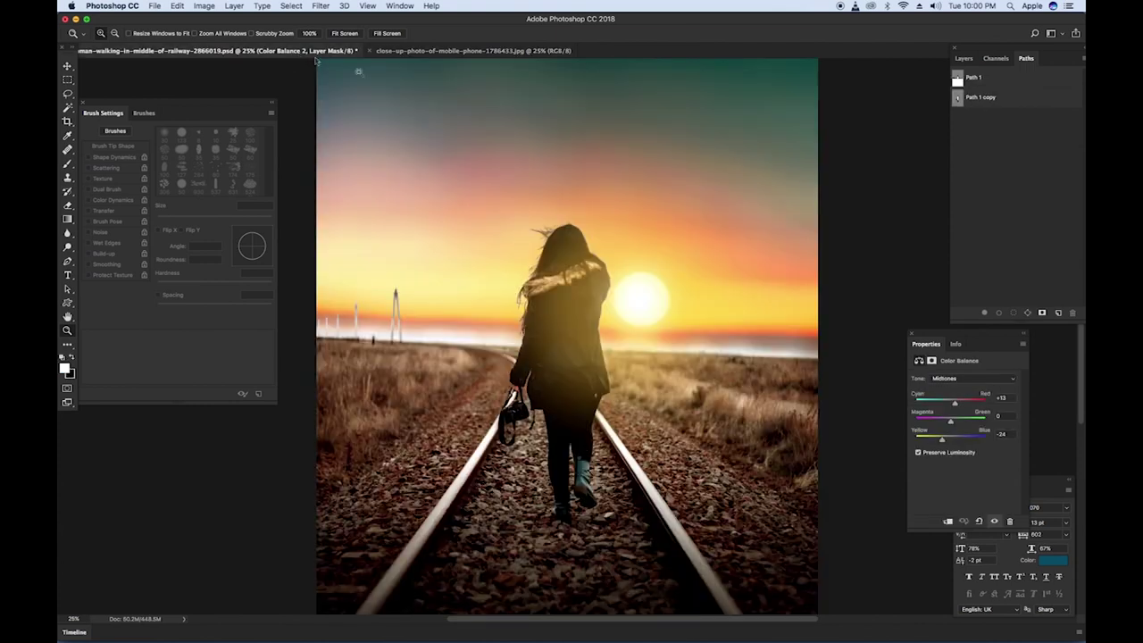
pyautogui.press('super+v')
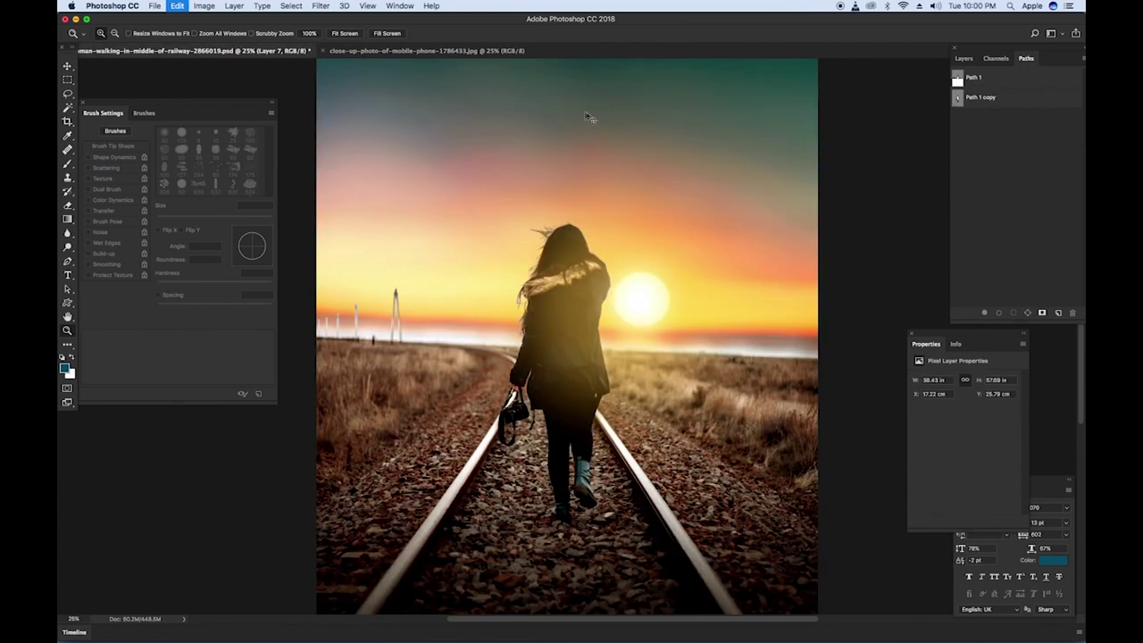
pyautogui.click(965, 59)
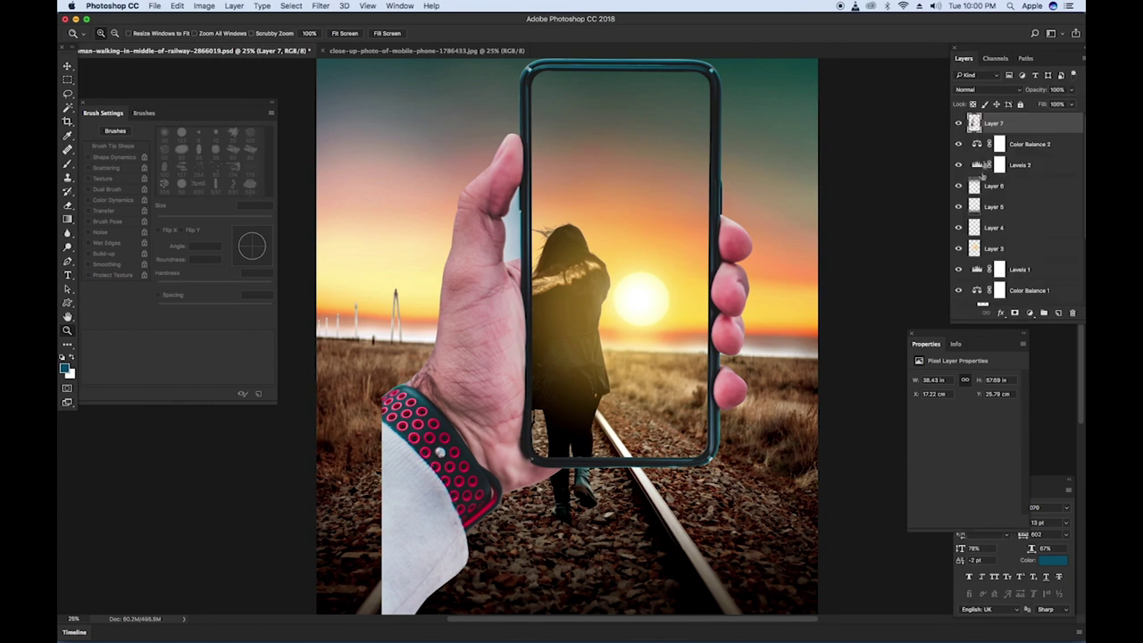
# Step: Scale the hand and phone layer to about 121.47% and position the frame around the woman, with its lower edge at her boots
pyautogui.press('e')
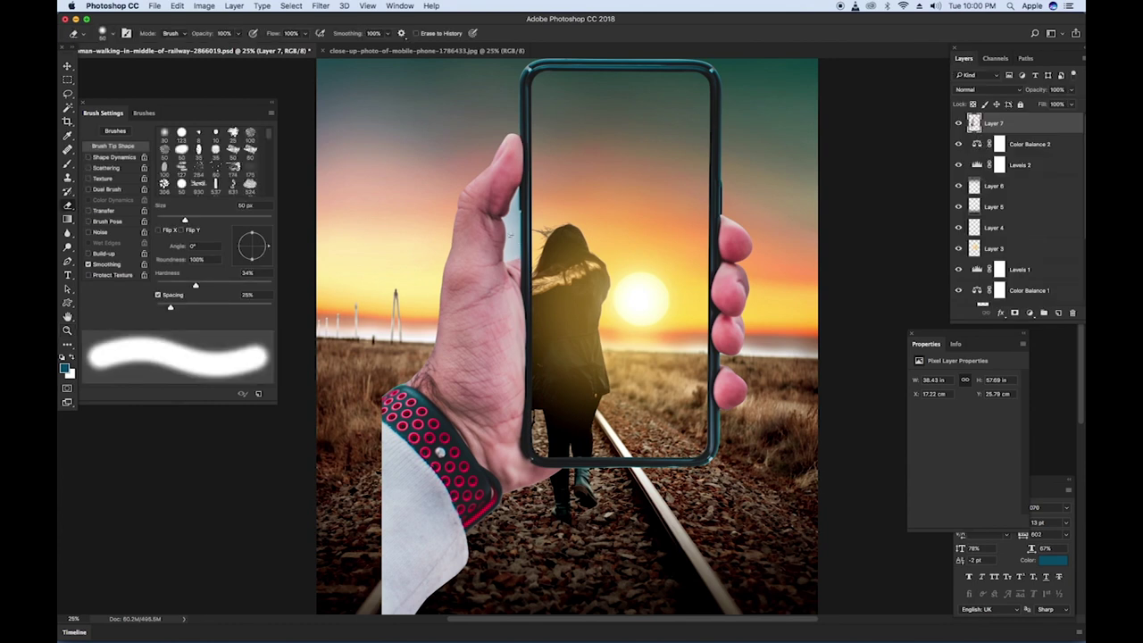
pyautogui.press('w')
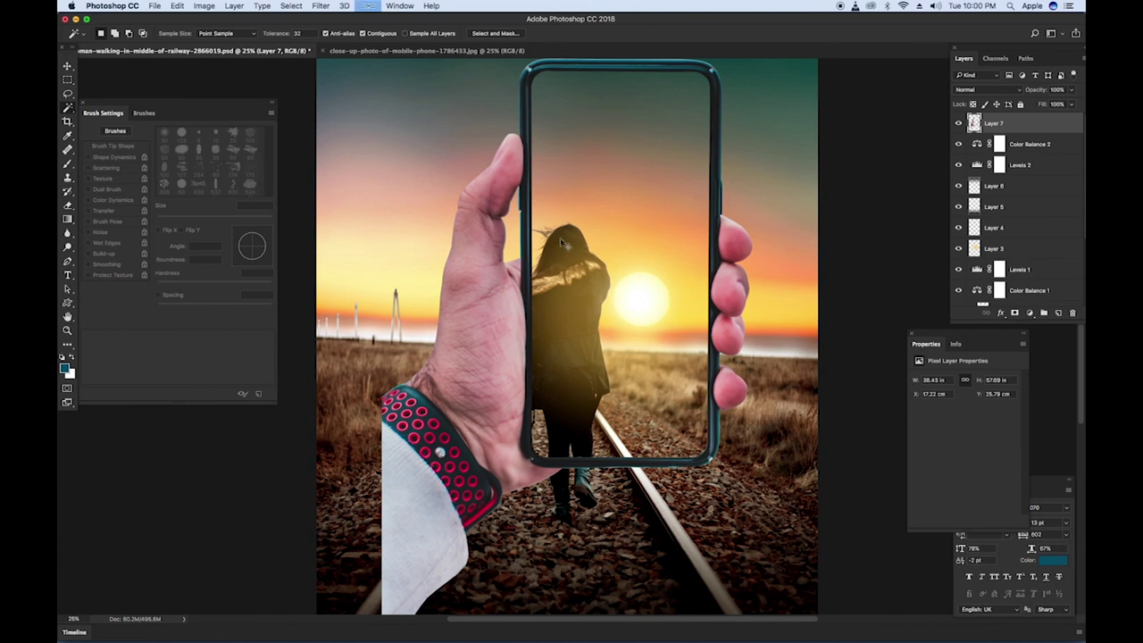
pyautogui.press('super+minus')
pyautogui.press('super+t')
pyautogui.moveTo(539, 310); pyautogui.dragTo(472, 343)
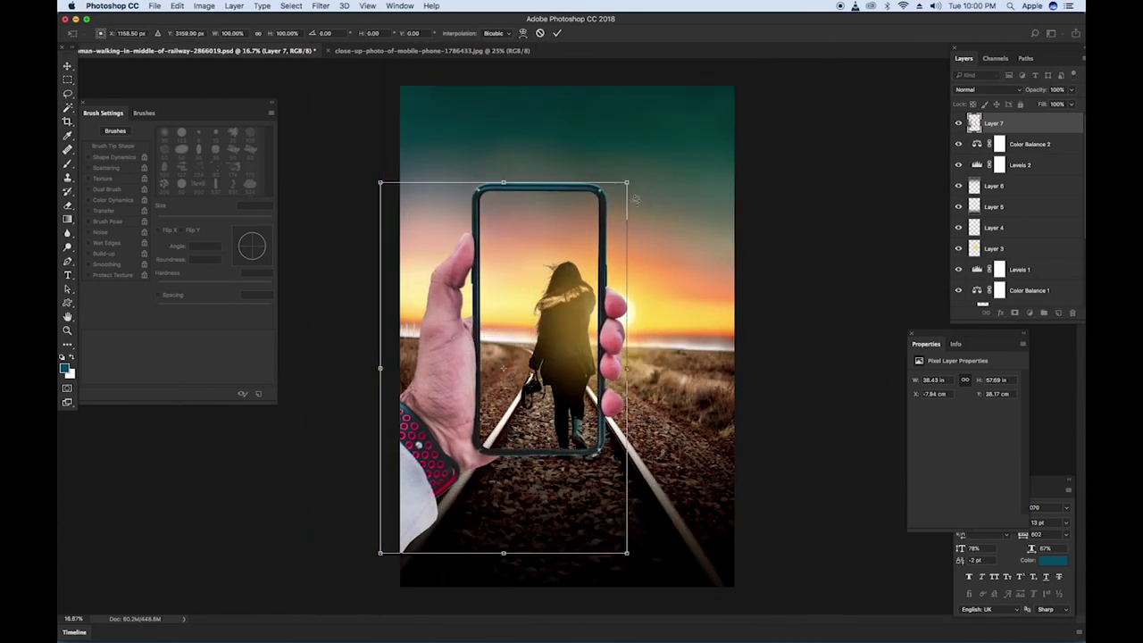
pyautogui.moveTo(628, 182); pyautogui.dragTo(672, 114)
pyautogui.moveTo(581, 257); pyautogui.dragTo(574, 270)
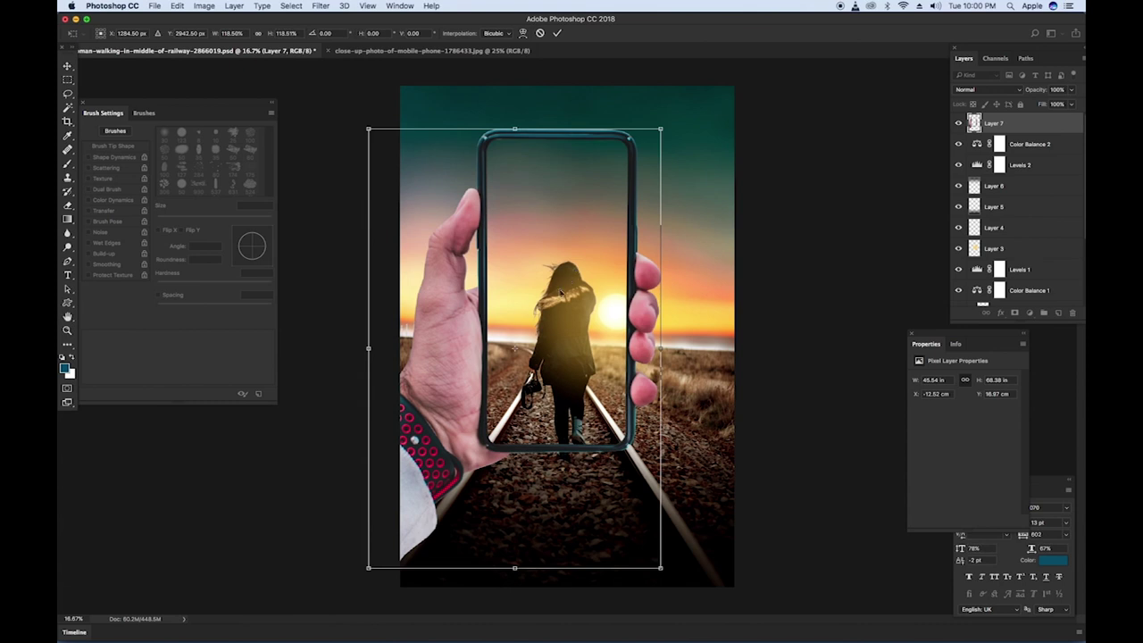
pyautogui.moveTo(569, 275); pyautogui.dragTo(569, 263)
pyautogui.moveTo(663, 564); pyautogui.dragTo(670, 569)
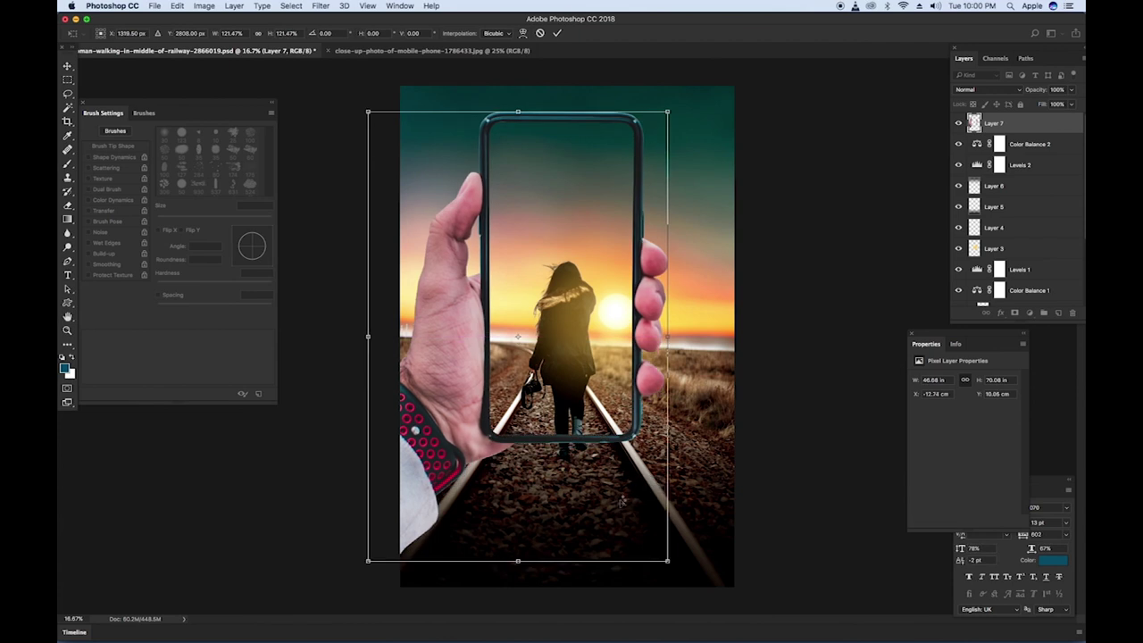
pyautogui.press('Return')
# Step: Add a layer mask to Layer 7 for masking the phone frame's lower corner at the rail
pyautogui.press('w')
pyautogui.press('z')
pyautogui.moveTo(583, 381); pyautogui.dragTo(661, 469)
pyautogui.click(1015, 313)
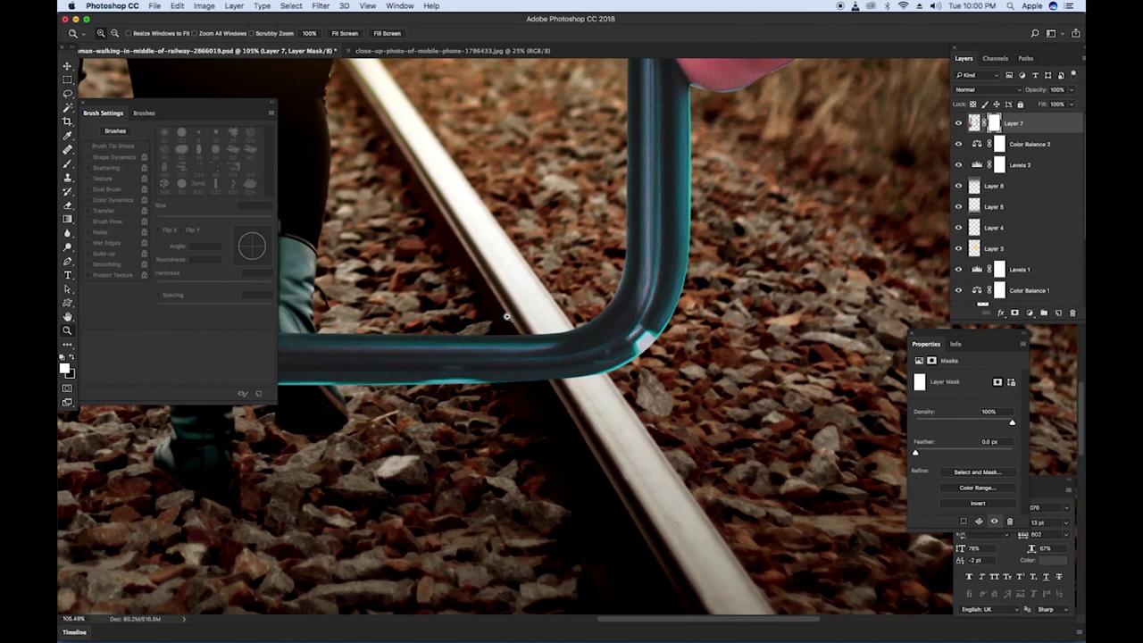
# Step: Set up a small, fairly hard 35 px brush for masking the frame where it crosses the rail
pyautogui.press('b')
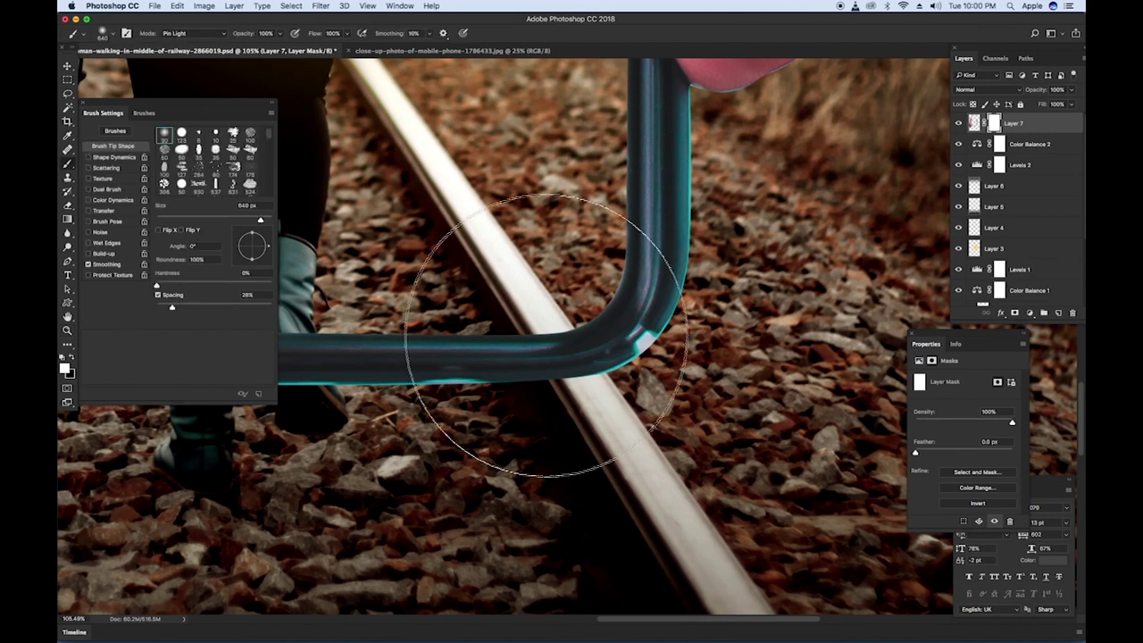
pyautogui.moveTo(537, 332)
pyautogui.mouseDown()
pyautogui.moveTo(465, 334)
pyautogui.moveTo(542, 364)
pyautogui.mouseUp()
pyautogui.scroll(-1, 543, 364)
pyautogui.click(163, 308)
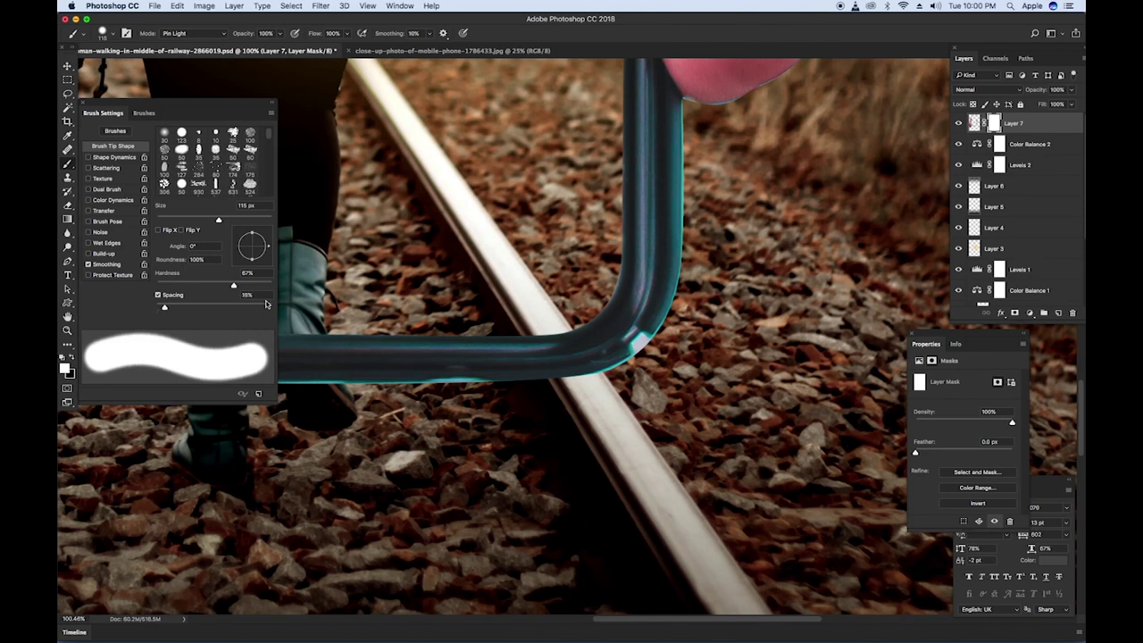
pyautogui.press('super+equal')
pyautogui.press('super+equal')
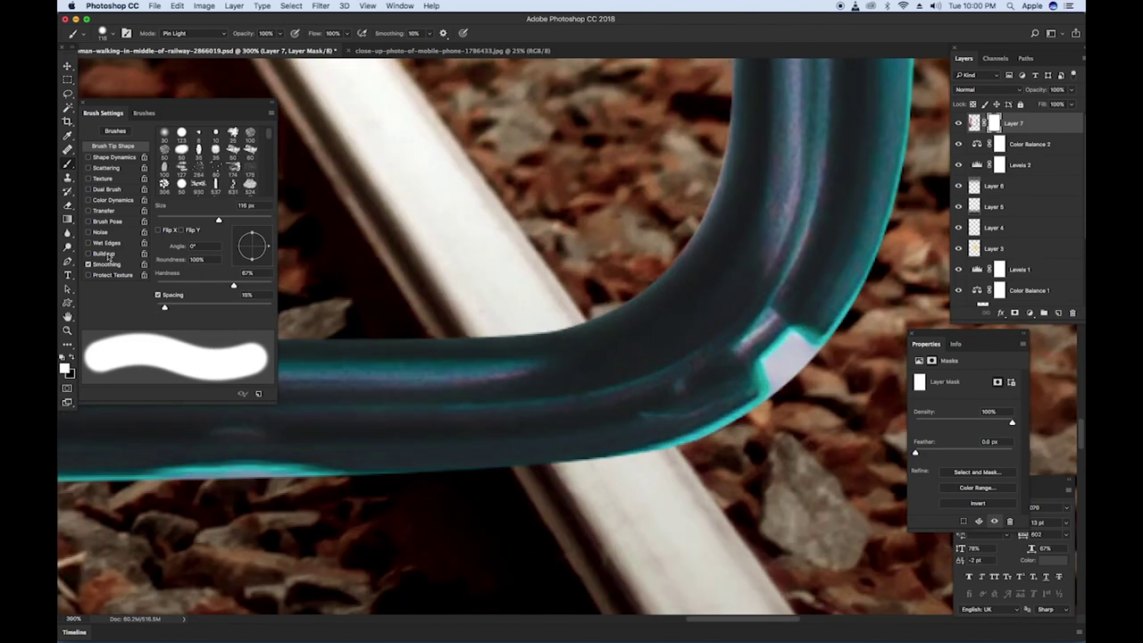
pyautogui.click(161, 307)
pyautogui.moveTo(555, 372); pyautogui.dragTo(537, 385)
pyautogui.scroll(-1, 539, 385)
pyautogui.moveTo(567, 406); pyautogui.dragTo(527, 376)
pyautogui.scroll(-1, 528, 377)
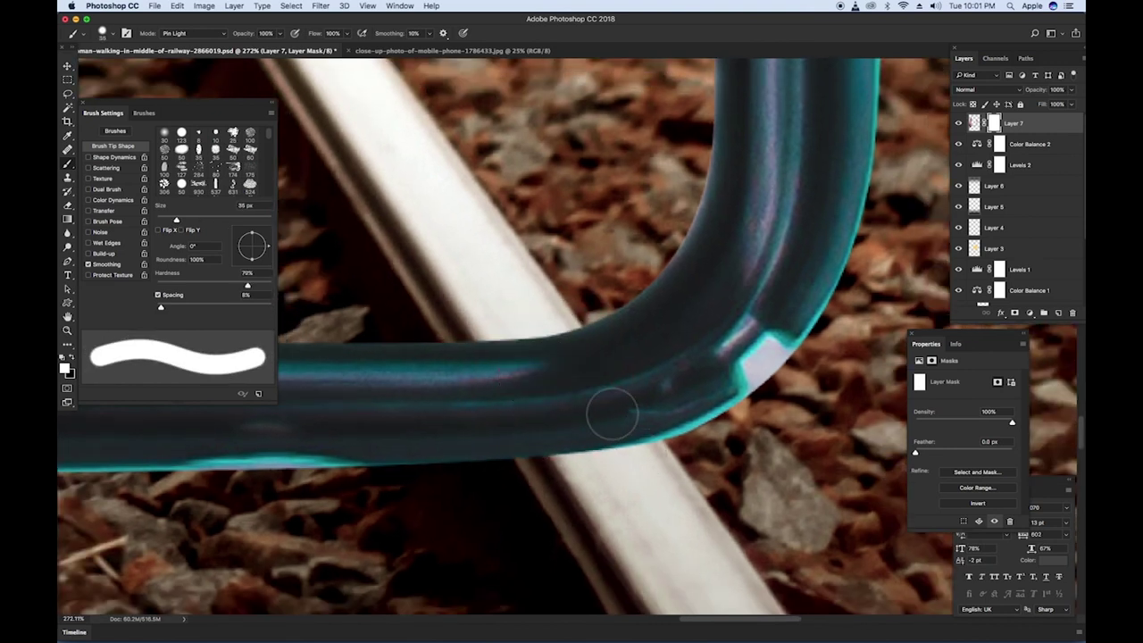
# Step: Paint black on Layer 7's mask where the frame's lower edge crosses the rail, so the rail passes in front of the phone
pyautogui.press('x')
pyautogui.click(561, 343)
pyautogui.keyDown('shift'); pyautogui.click(610, 409); pyautogui.keyUp('shift')
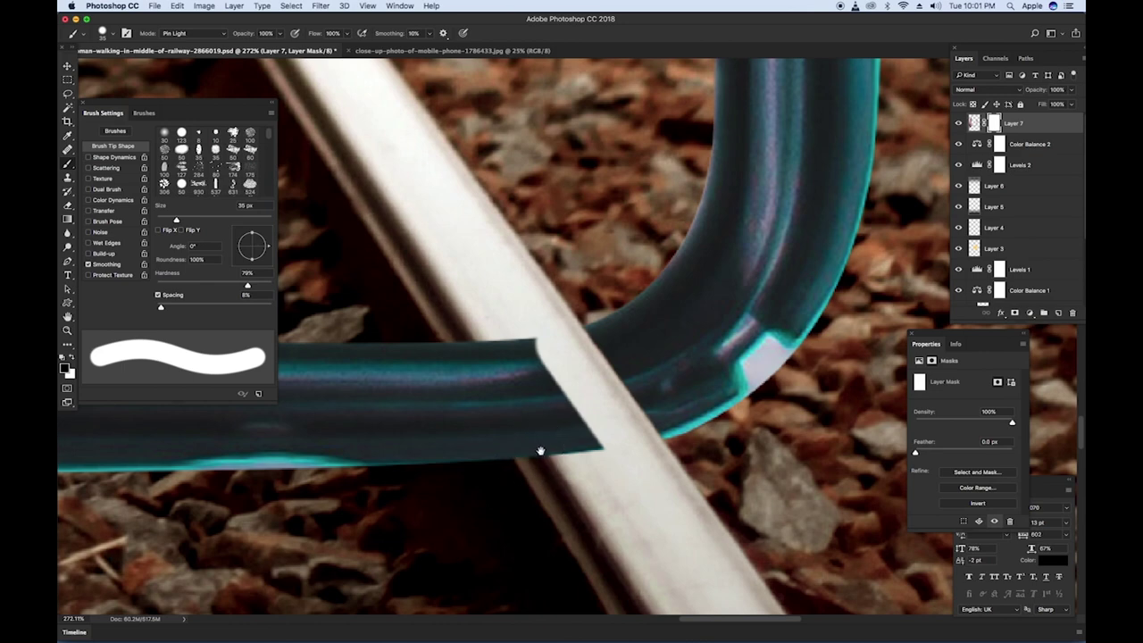
pyautogui.moveTo(572, 431)
pyautogui.mouseDown()
pyautogui.moveTo(540, 366)
pyautogui.moveTo(505, 352)
pyautogui.moveTo(543, 426)
pyautogui.mouseUp()
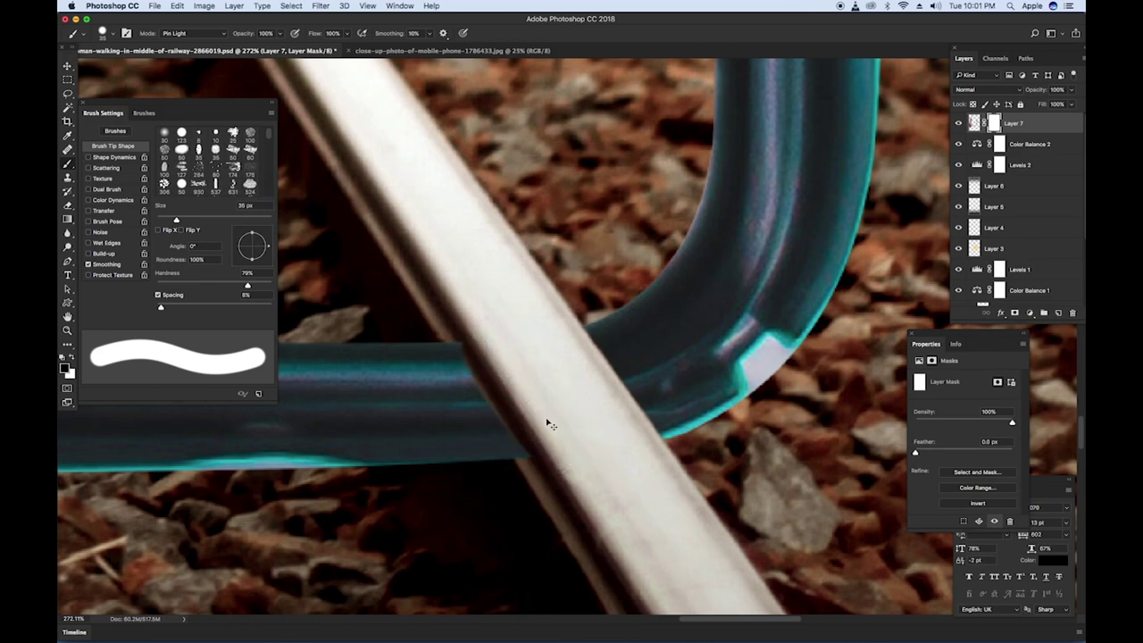
# Step: Paint black on Layer 7's mask with a 138 px brush to hide the phone's lower edge between the two rails
pyautogui.press('super+plus')
pyautogui.press('super+plus')
pyautogui.press('super+minus')
pyautogui.press('super+minus')
pyautogui.press('super+minus')
pyautogui.press('super+minus')
pyautogui.moveTo(530, 360)
pyautogui.mouseDown()
pyautogui.moveTo(544, 357)
pyautogui.moveTo(323, 356)
pyautogui.mouseUp()
pyautogui.moveTo(325, 357); pyautogui.dragTo(657, 378)
pyautogui.moveTo(657, 379); pyautogui.dragTo(474, 385)
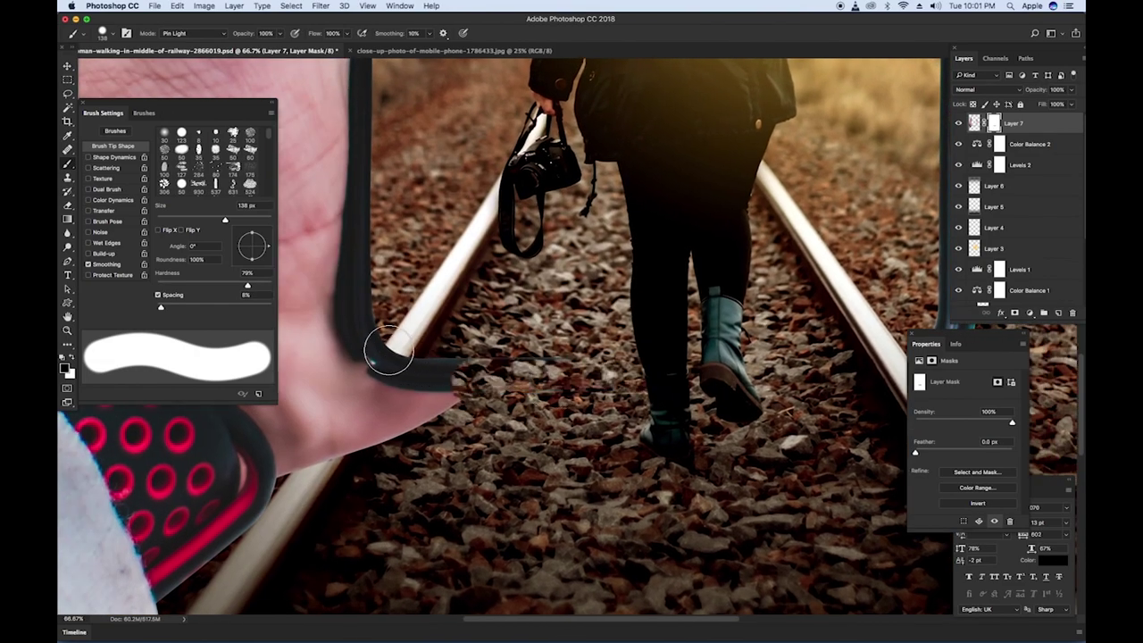
# Step: Mask Layer 7 with an 81 px brush so the other rail passes in front of the phone's corner and the palm
pyautogui.press('super+plus')
pyautogui.press('super+plus')
pyautogui.press('super+plus')
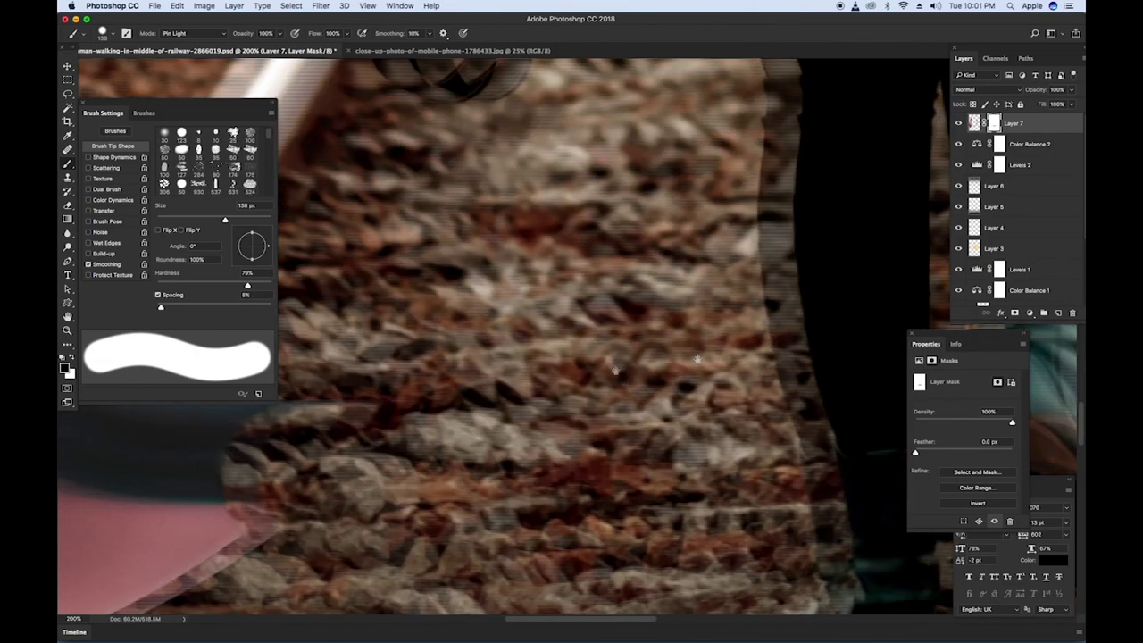
pyautogui.moveTo(698, 360); pyautogui.dragTo(1009, 310)
pyautogui.moveTo(488, 324); pyautogui.dragTo(456, 331)
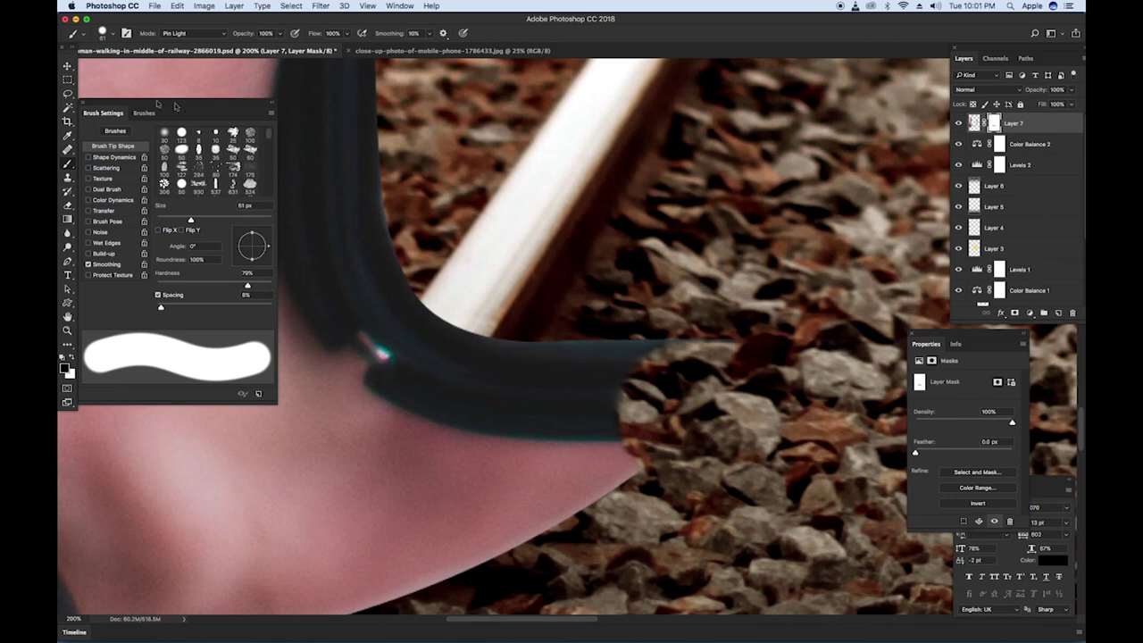
pyautogui.click(86, 106)
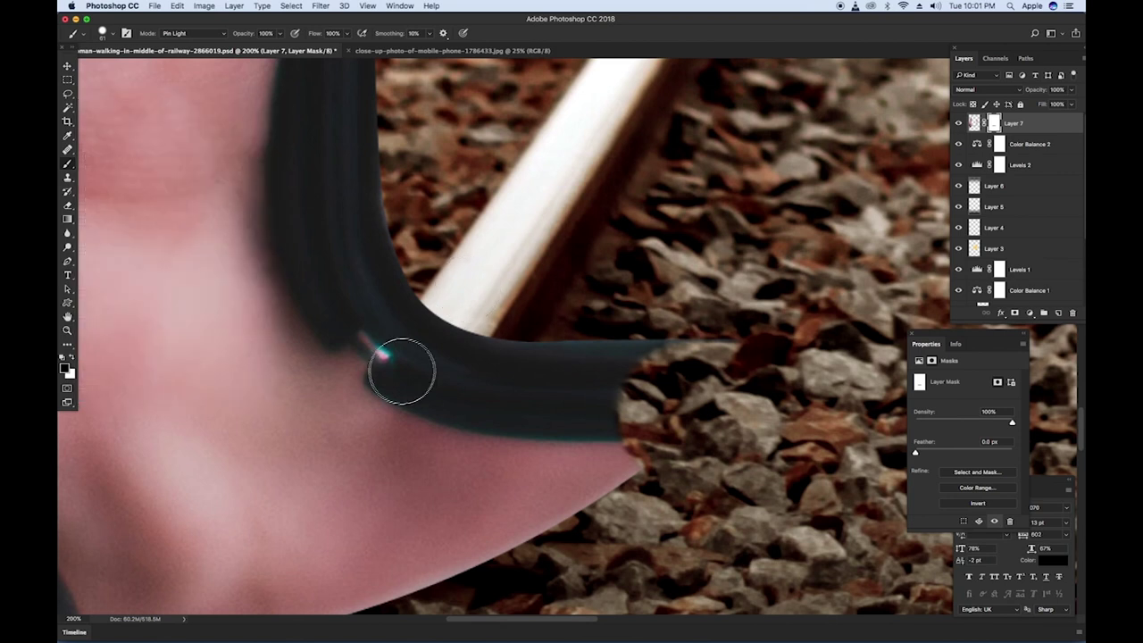
pyautogui.scroll(5, 459, 309)
pyautogui.scroll(5, 482, 349)
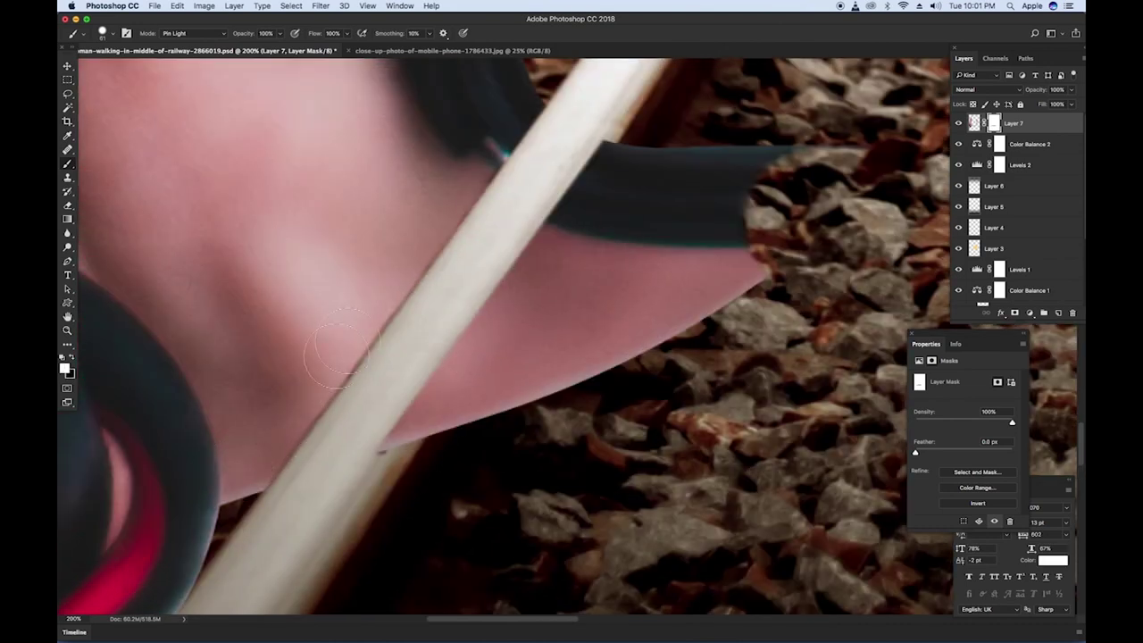
# Step: Refine Layer 7's mask along the rail beside the palm and wristband, painting with white and black
pyautogui.scroll(5, 268, 447)
pyautogui.hscroll(4, 268, 446)
pyautogui.scroll(-5, 271, 432)
pyautogui.hscroll(-3, 271, 431)
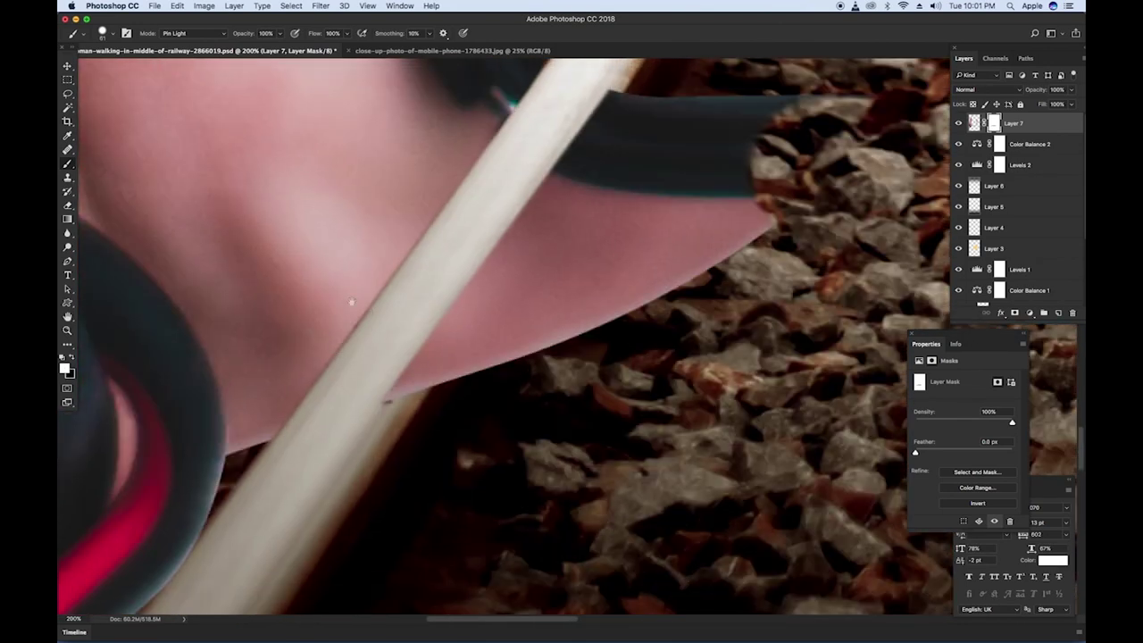
pyautogui.moveTo(254, 398); pyautogui.dragTo(260, 370)
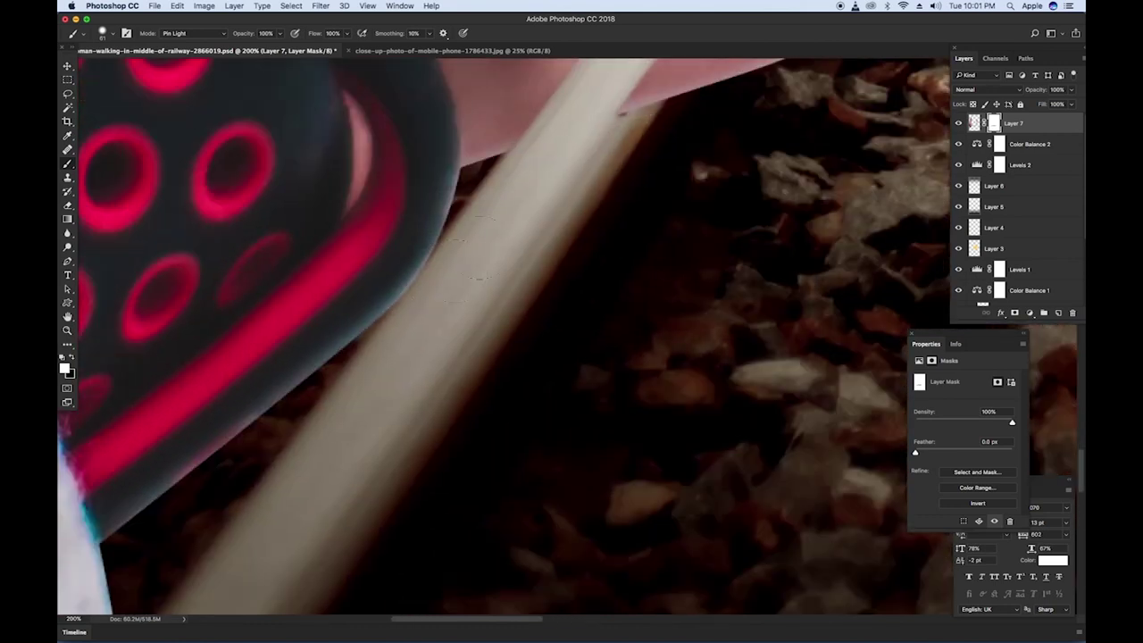
pyautogui.press('x')
pyautogui.moveTo(419, 322); pyautogui.dragTo(452, 267)
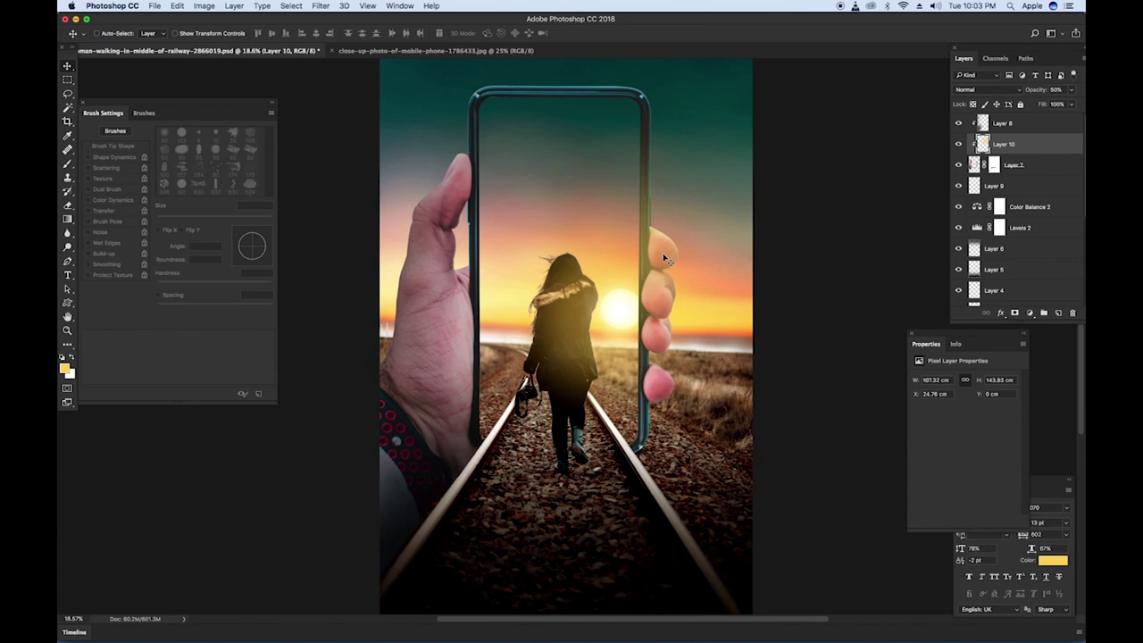
# Step: Paint a subtle yellow glow over the hand on Layer 10 with a 2540 px soft brush at 20% opacity, then reduce the brush to 1920 px
pyautogui.press('b')
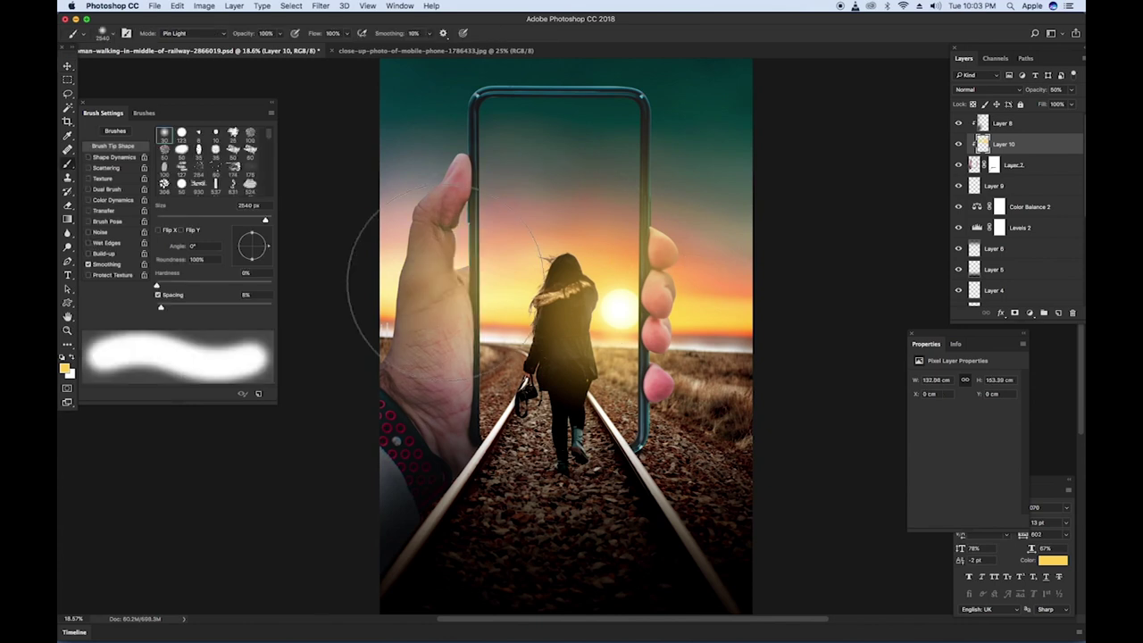
pyautogui.press('super+z')
pyautogui.press('2')
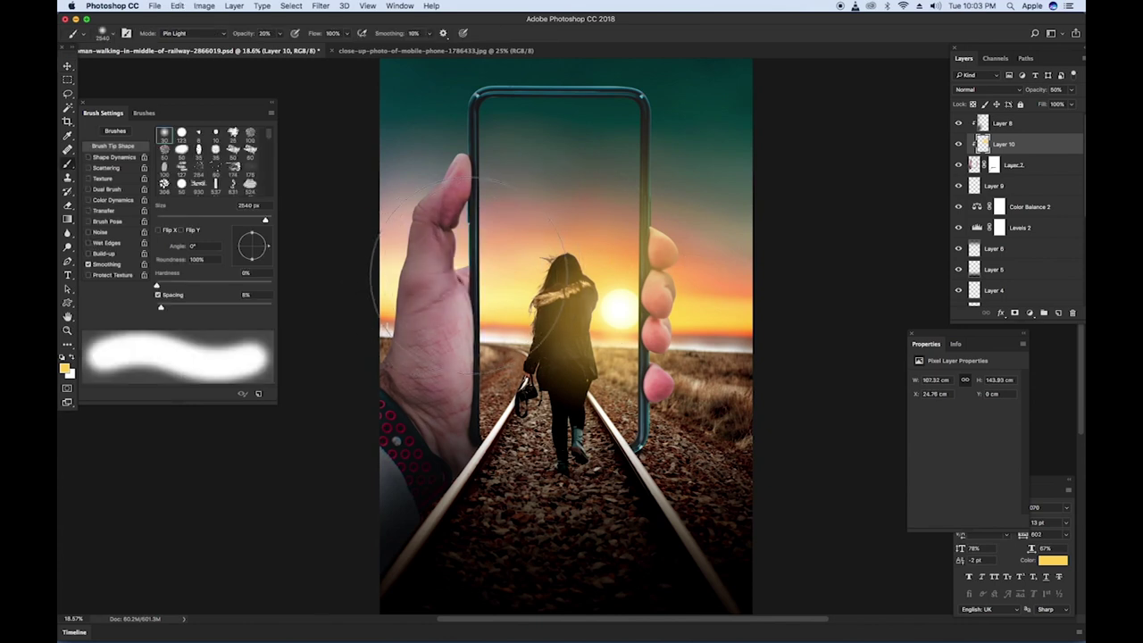
pyautogui.moveTo(466, 282)
pyautogui.mouseDown()
pyautogui.moveTo(456, 268)
pyautogui.moveTo(456, 279)
pyautogui.mouseUp()
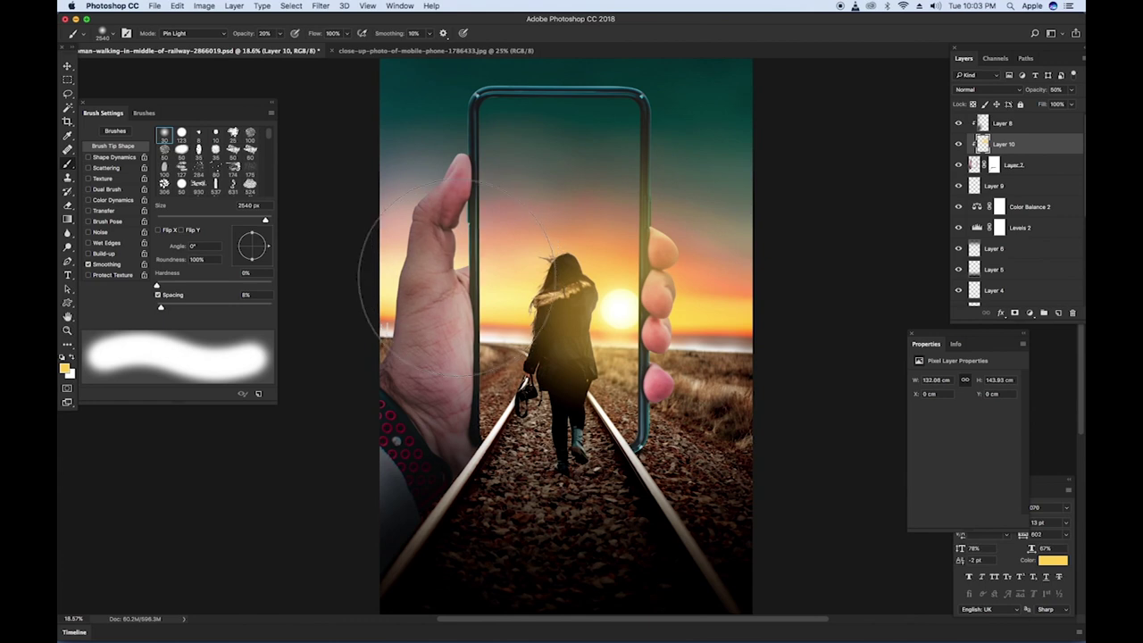
pyautogui.moveTo(541, 286); pyautogui.dragTo(509, 286)
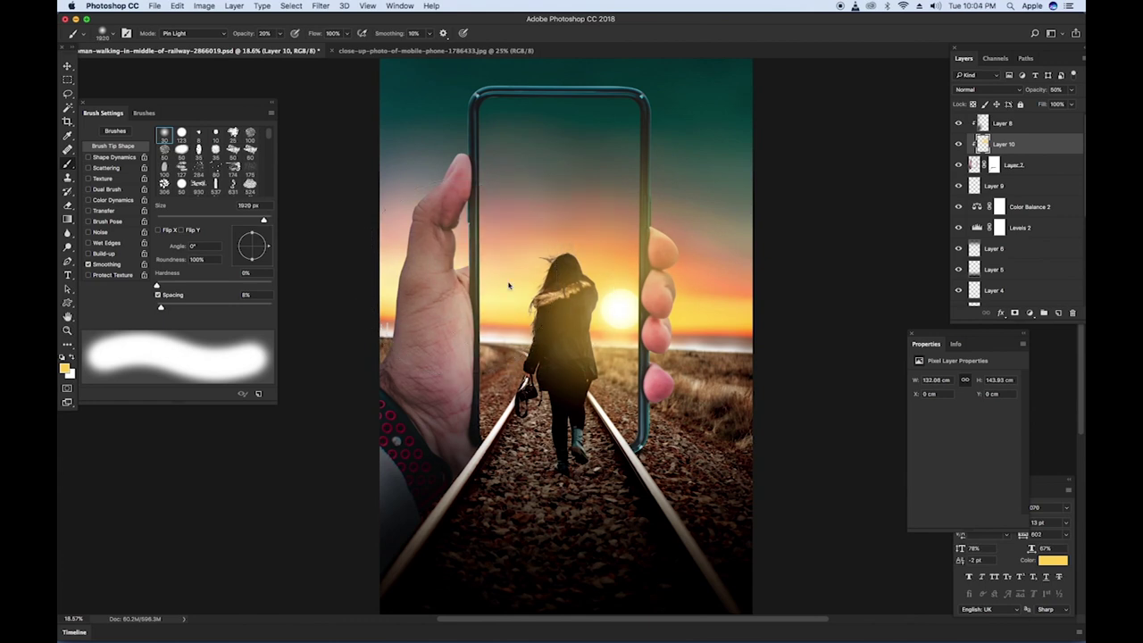
pyautogui.moveTo(577, 193); pyautogui.dragTo(559, 200)
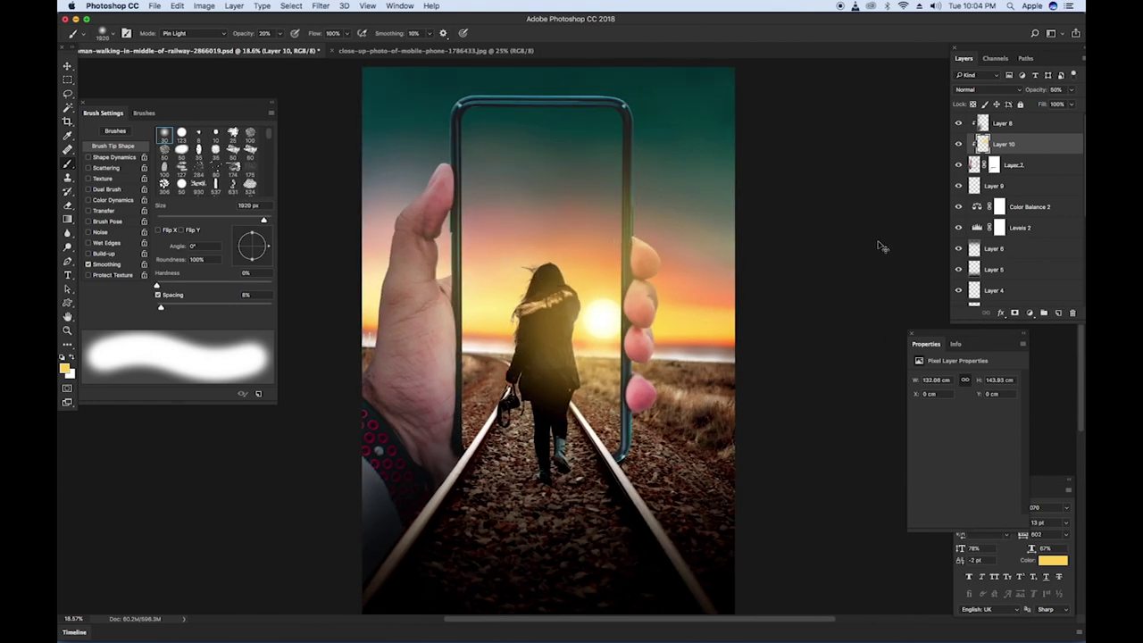
pyautogui.hscroll(-2, 878, 242)
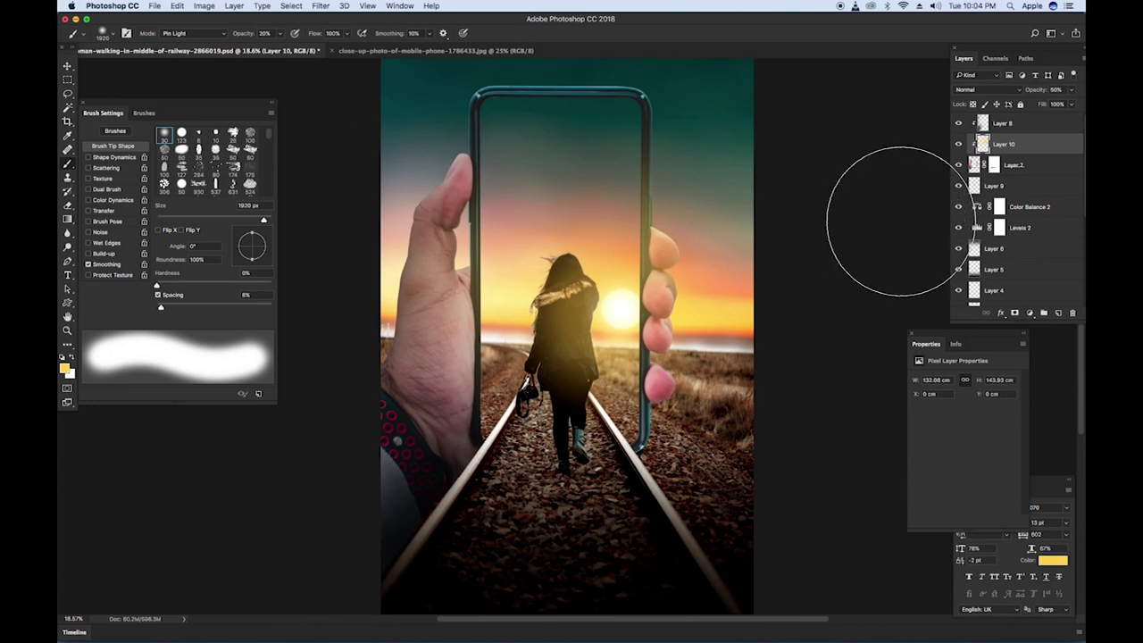